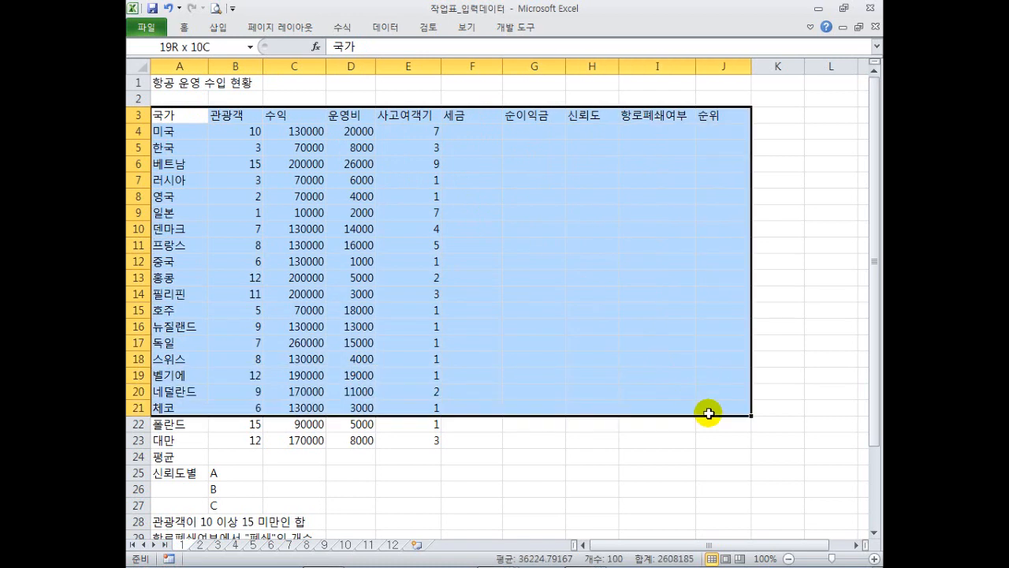
# Select cells in the accident data table and the empty calculation columns beside it.
pyautogui.click(471, 342)
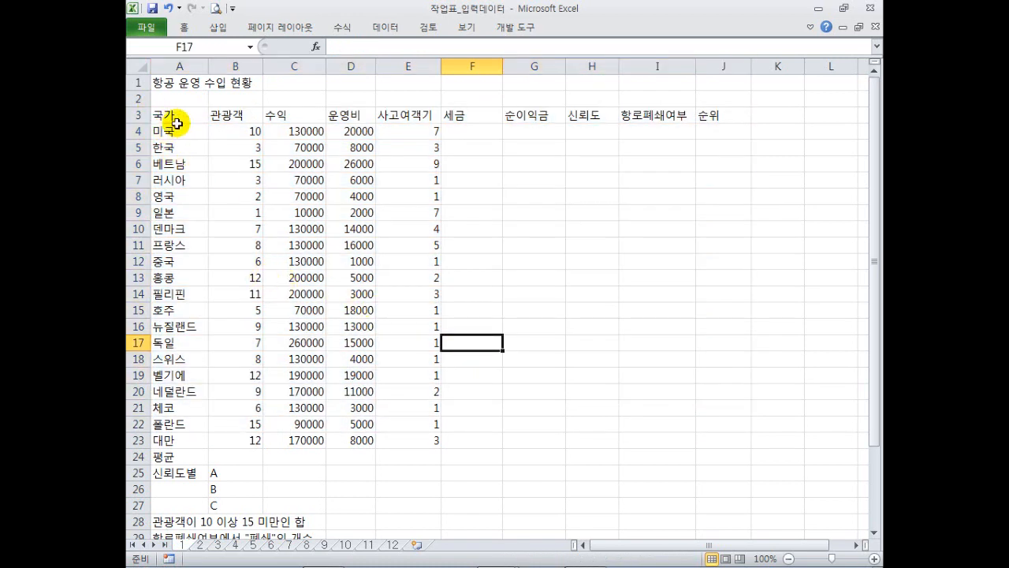
pyautogui.click(412, 209)
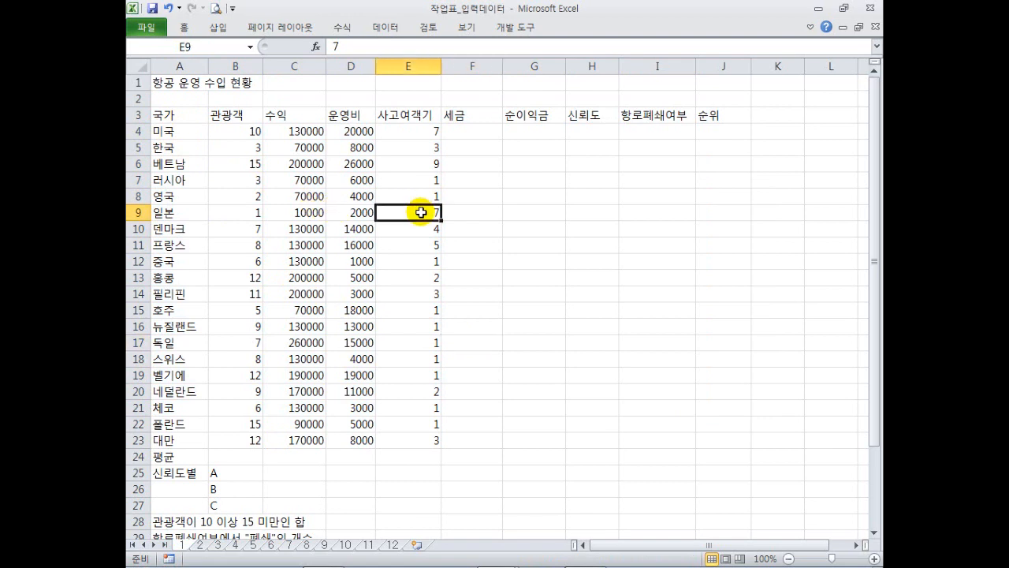
pyautogui.click(257, 130)
pyautogui.click(348, 178)
pyautogui.click(407, 180)
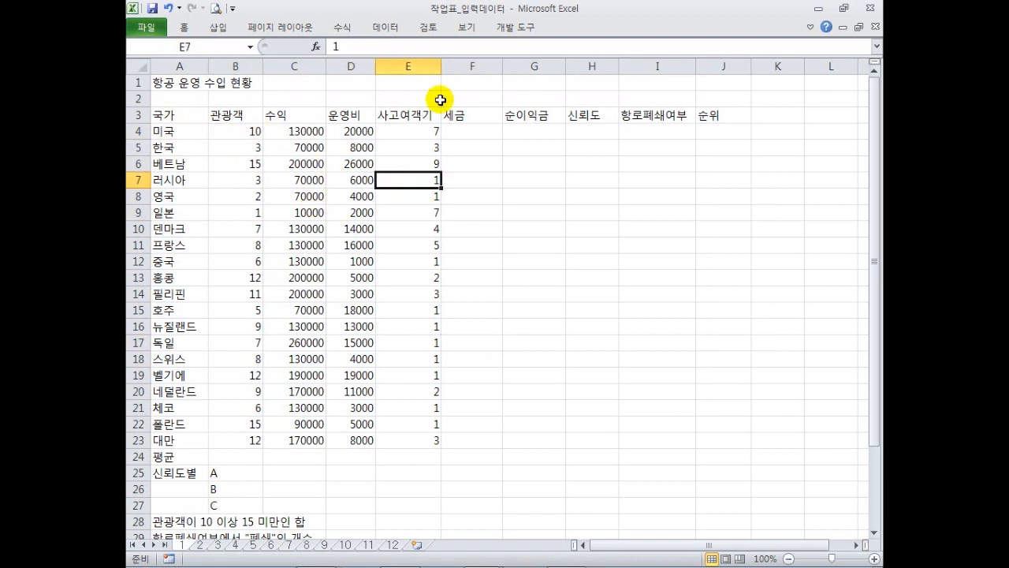
pyautogui.moveTo(473, 132); pyautogui.dragTo(708, 440)
# Select ranges in the summary area below the accident table.
pyautogui.moveTo(249, 460); pyautogui.dragTo(655, 462)
pyautogui.scroll(-1, 537, 402)
pyautogui.scroll(-1, 537, 402)
pyautogui.click(284, 408)
pyautogui.moveTo(282, 374); pyautogui.dragTo(604, 418)
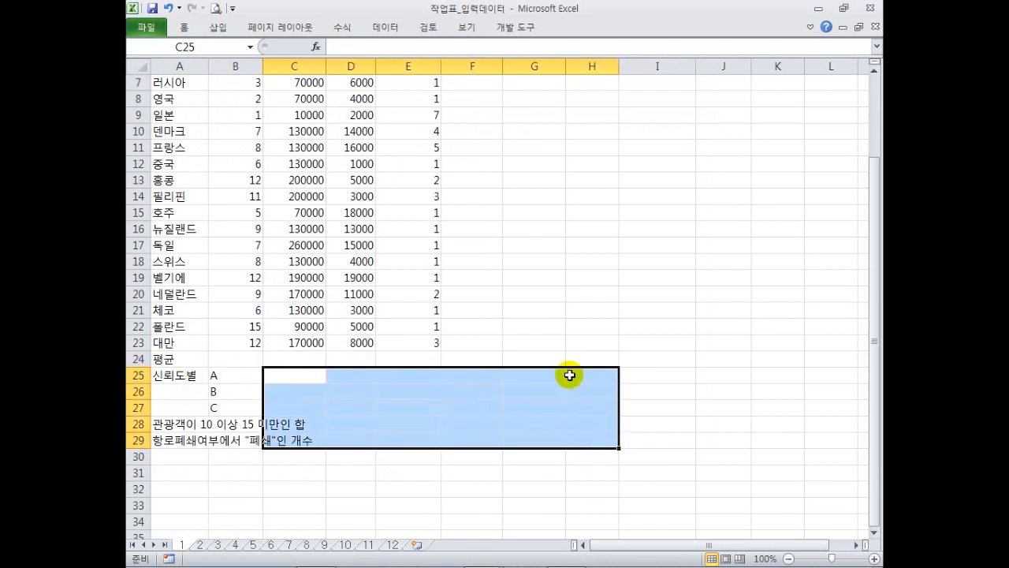
pyautogui.moveTo(527, 327); pyautogui.dragTo(623, 324)
pyautogui.scroll(2, 565, 264)
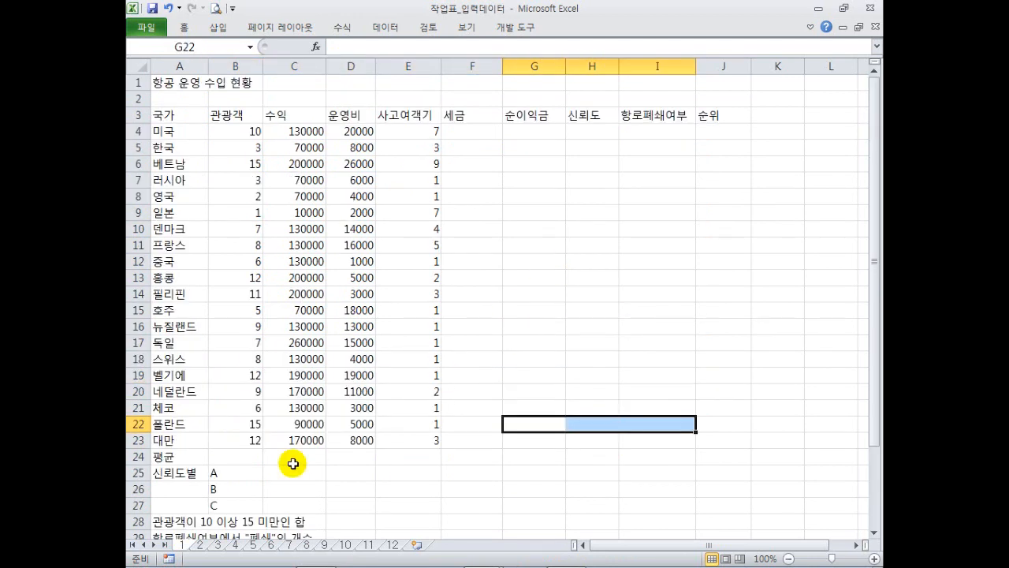
# On the student grades sheet, select the score table, then deselect it.
pyautogui.click(200, 544)
pyautogui.scroll(3, 264, 331)
pyautogui.moveTo(185, 128); pyautogui.dragTo(388, 453)
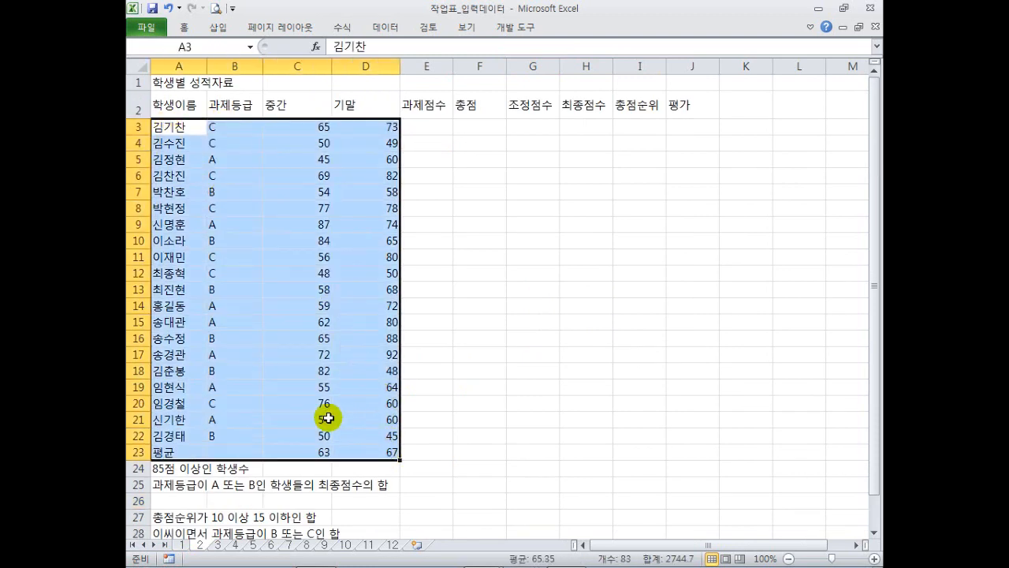
pyautogui.click(173, 484)
# On the bank customer sheet, select the deposit, expense and loan amounts.
pyautogui.click(218, 544)
pyautogui.click(346, 278)
pyautogui.moveTo(356, 148); pyautogui.dragTo(465, 453)
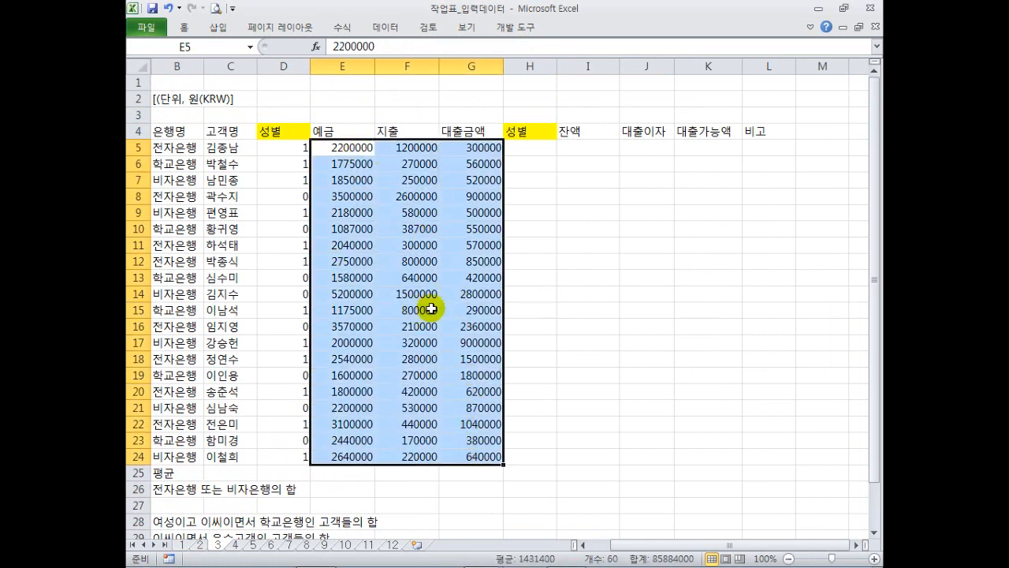
pyautogui.click(393, 277)
pyautogui.click(351, 213)
pyautogui.click(352, 164)
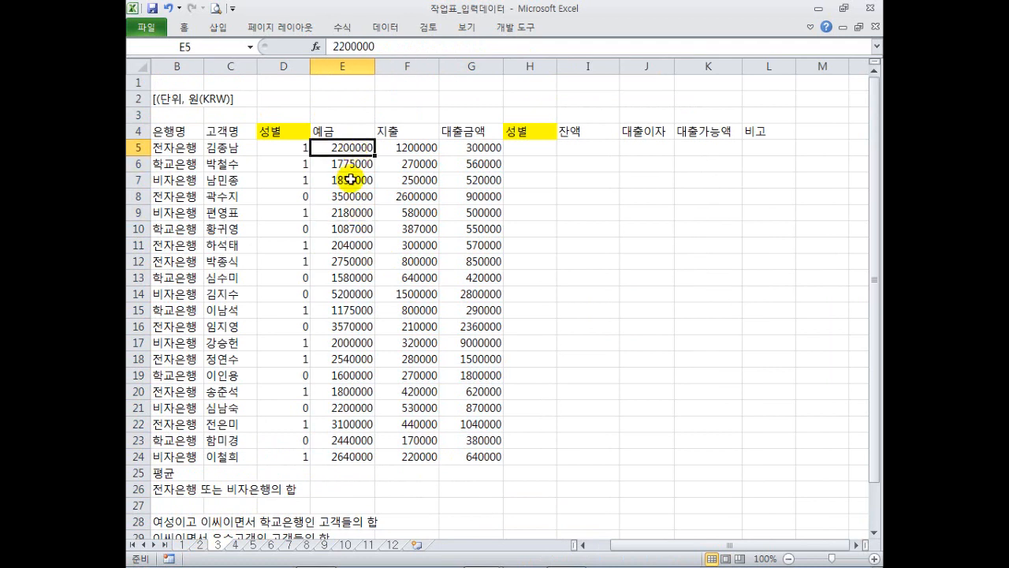
# On the 근무현황 attendance sheet, select the start and end times.
pyautogui.click(234, 544)
pyautogui.click(352, 211)
pyautogui.moveTo(365, 131); pyautogui.dragTo(392, 438)
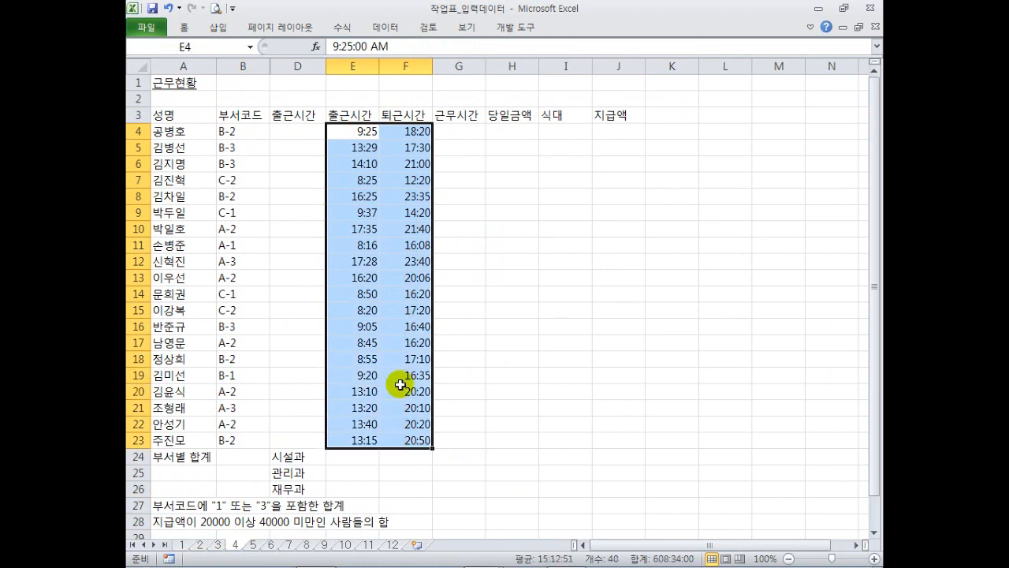
pyautogui.moveTo(367, 129); pyautogui.dragTo(403, 440)
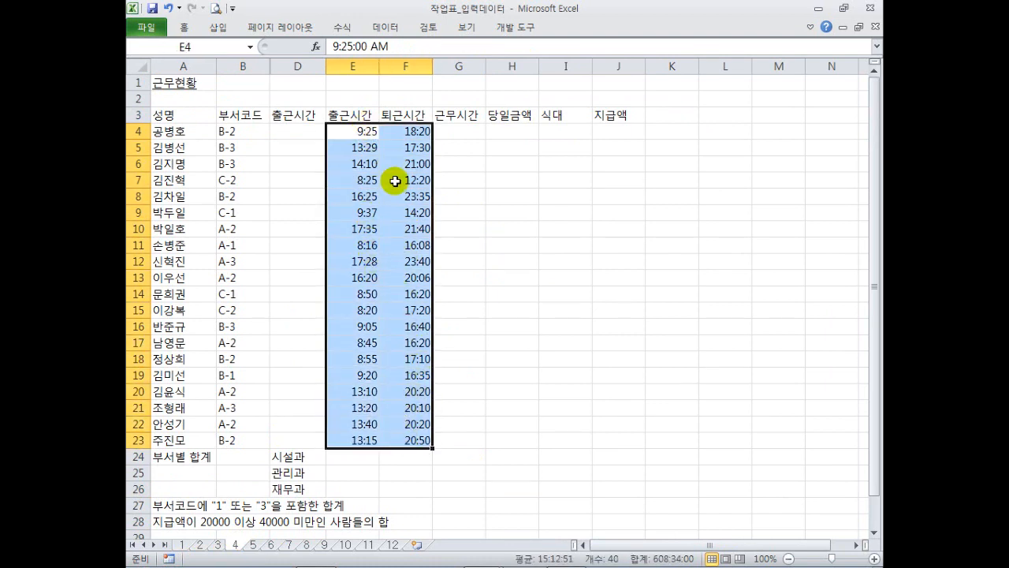
pyautogui.click(725, 133)
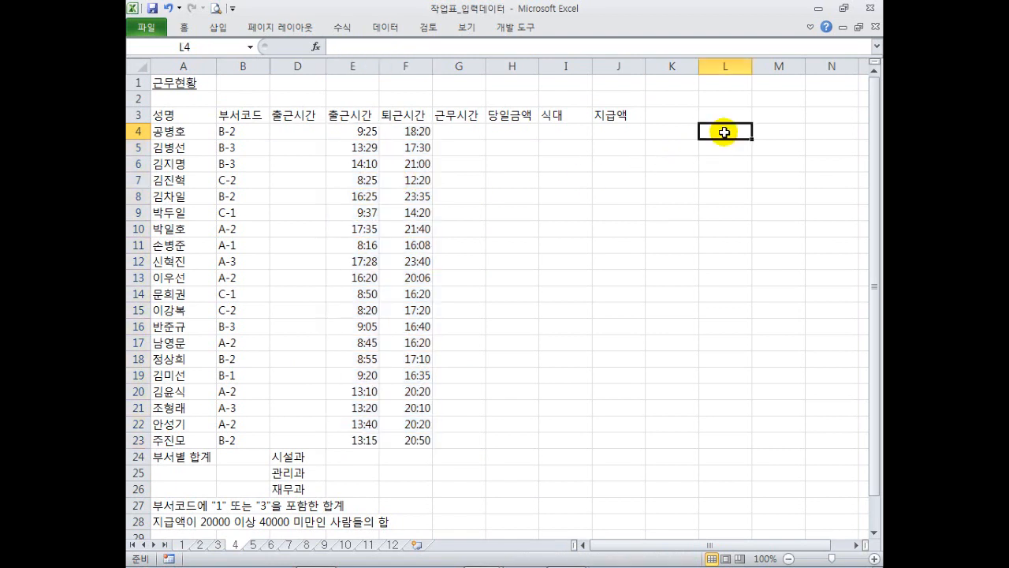
pyautogui.write('9')
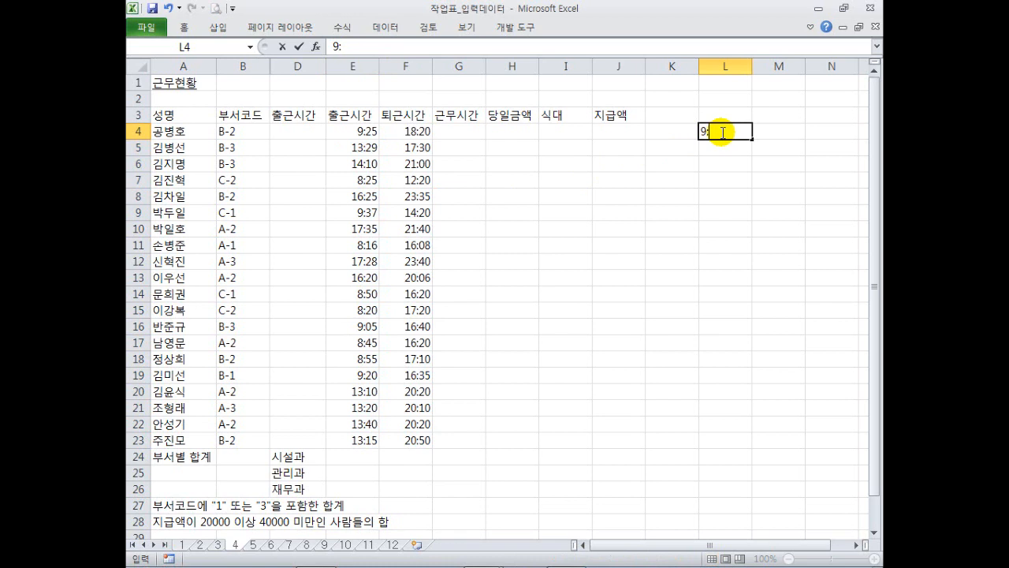
pyautogui.write(':25')
pyautogui.press('Return')
pyautogui.click(722, 132)
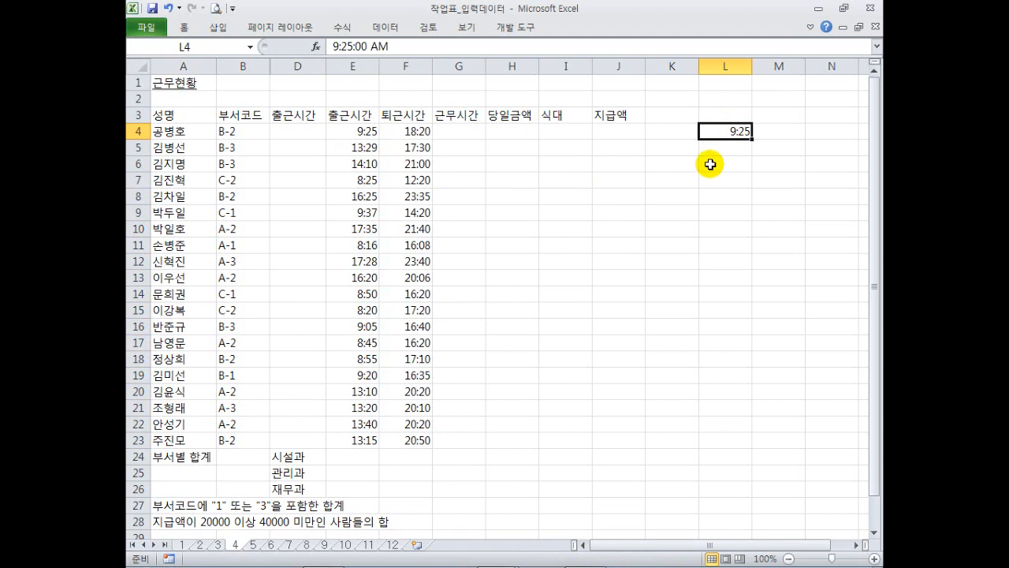
pyautogui.click(541, 134)
# On the 지역별 수입지출 현황 sheet, select the income and expense figures B4:F23.
pyautogui.click(253, 544)
pyautogui.click(375, 183)
pyautogui.moveTo(268, 131); pyautogui.dragTo(509, 436)
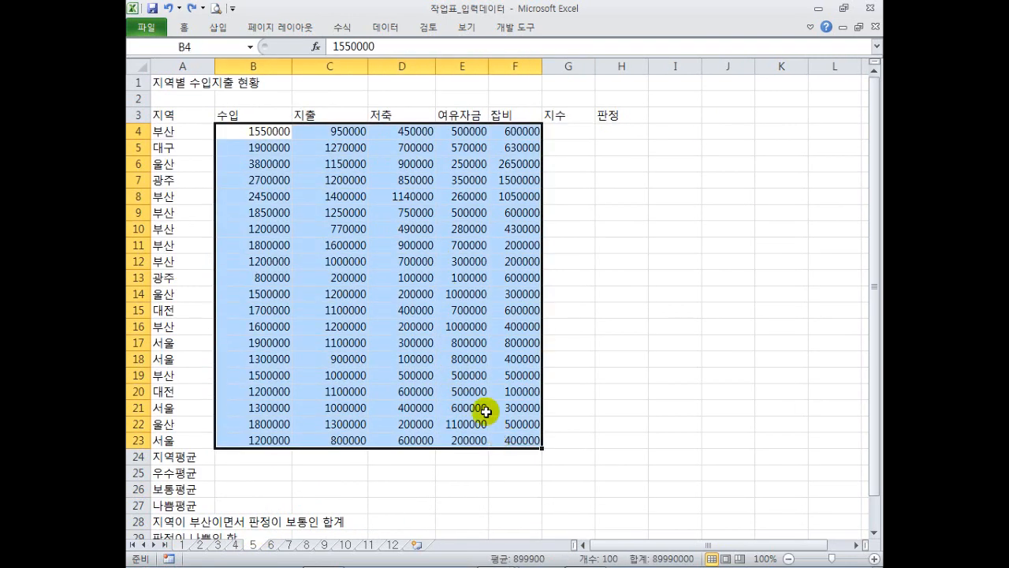
# On the 자동차 렌트 관리 sheet, select the car types and the rental and return dates.
pyautogui.click(271, 544)
pyautogui.click(335, 342)
pyautogui.moveTo(278, 131); pyautogui.dragTo(287, 332)
pyautogui.click(355, 406)
pyautogui.click(351, 440)
pyautogui.moveTo(352, 440); pyautogui.dragTo(410, 204)
pyautogui.click(348, 126)
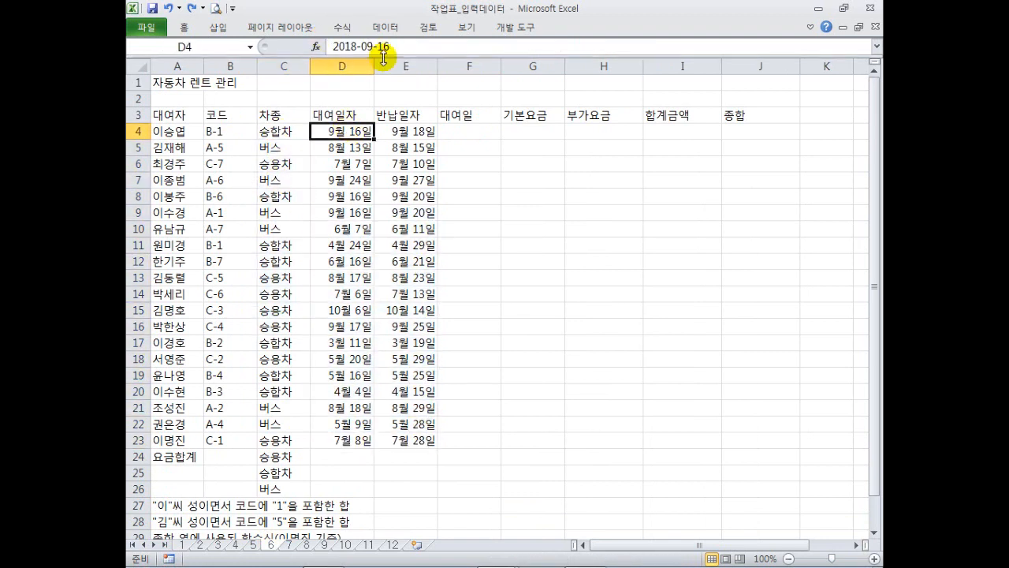
pyautogui.moveTo(353, 164); pyautogui.dragTo(345, 443)
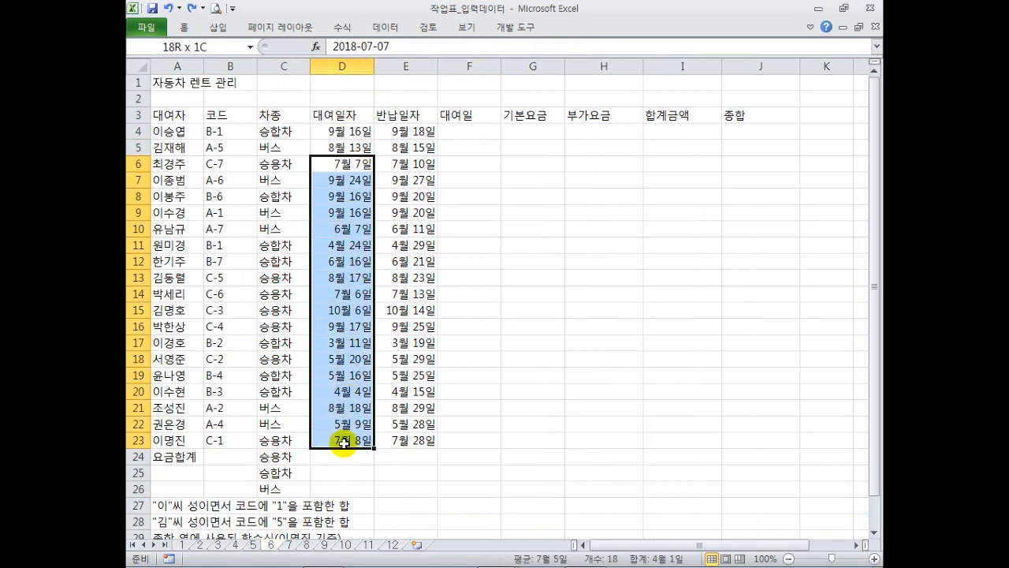
pyautogui.click(353, 261)
# Check the first, D16, last, D6 and D5 rental dates in column D.
pyautogui.click(351, 133)
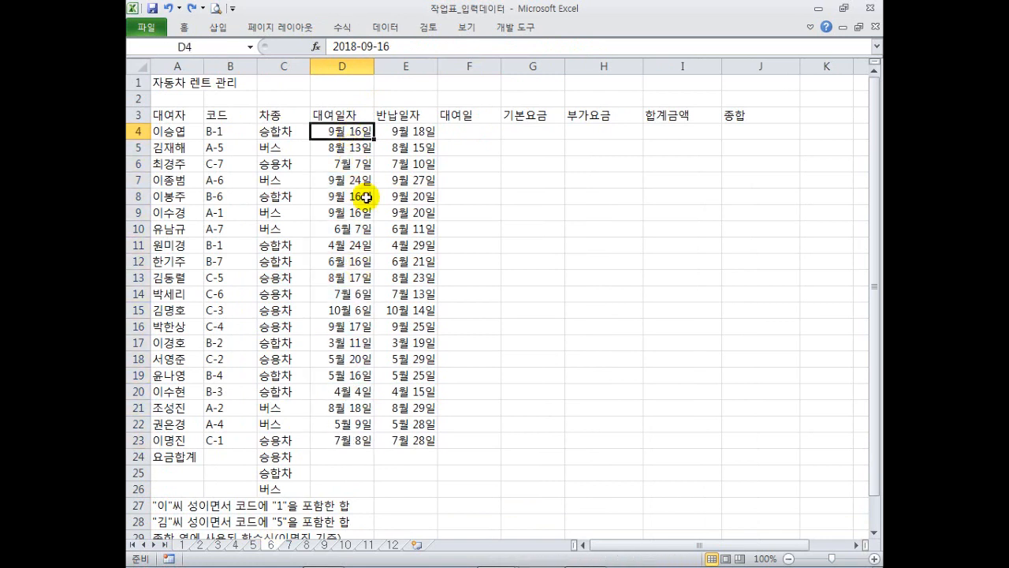
pyautogui.click(362, 323)
pyautogui.click(344, 434)
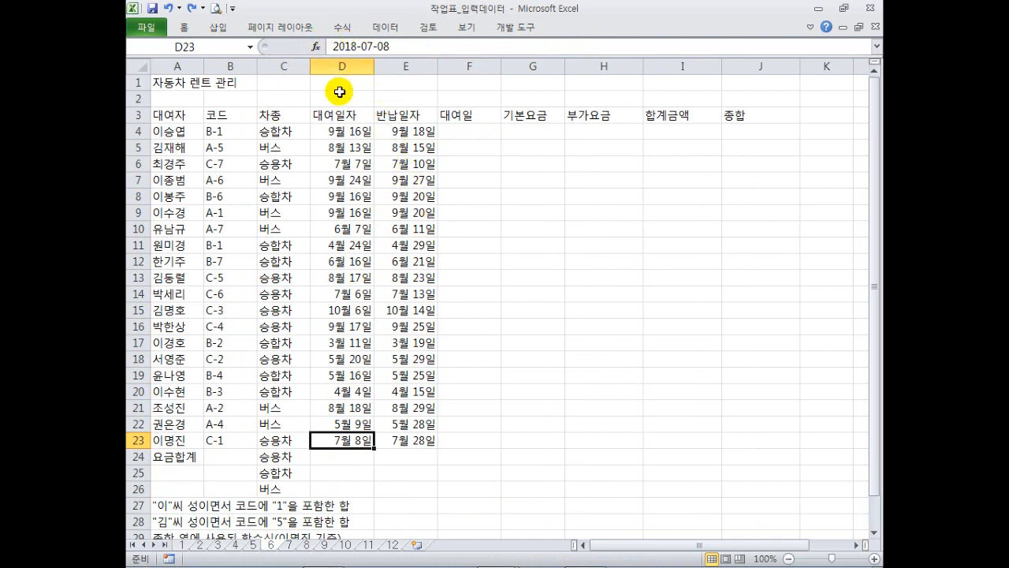
pyautogui.click(356, 134)
pyautogui.click(351, 163)
pyautogui.click(357, 147)
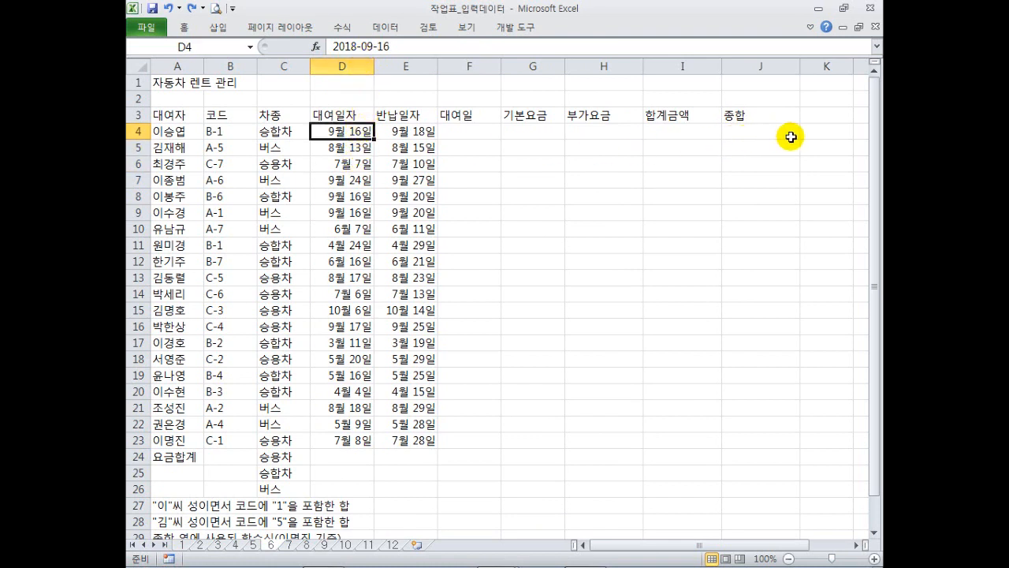
pyautogui.click(816, 132)
pyautogui.write('9-16')
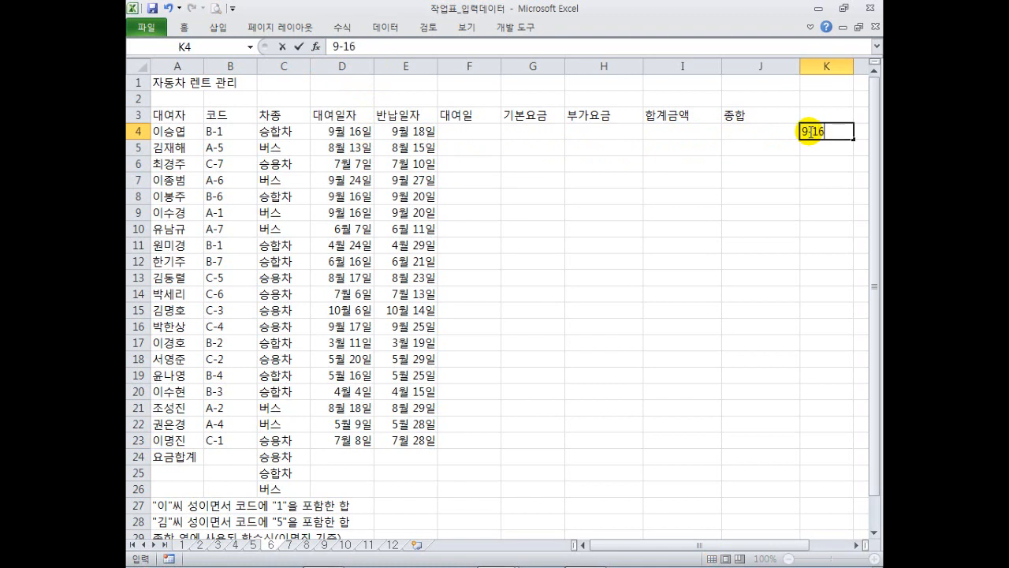
pyautogui.press('Return')
pyautogui.click(808, 130)
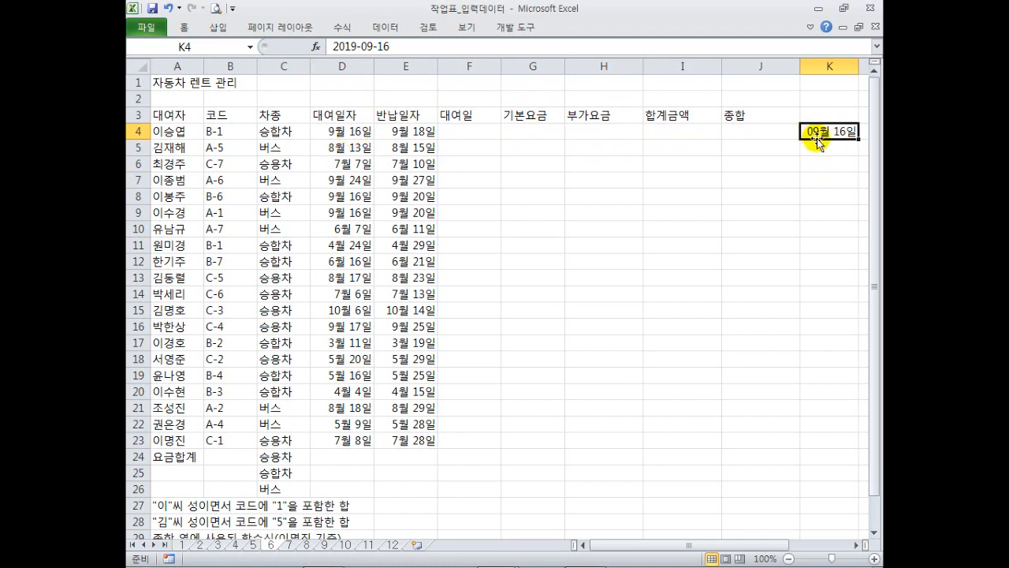
pyautogui.click(185, 27)
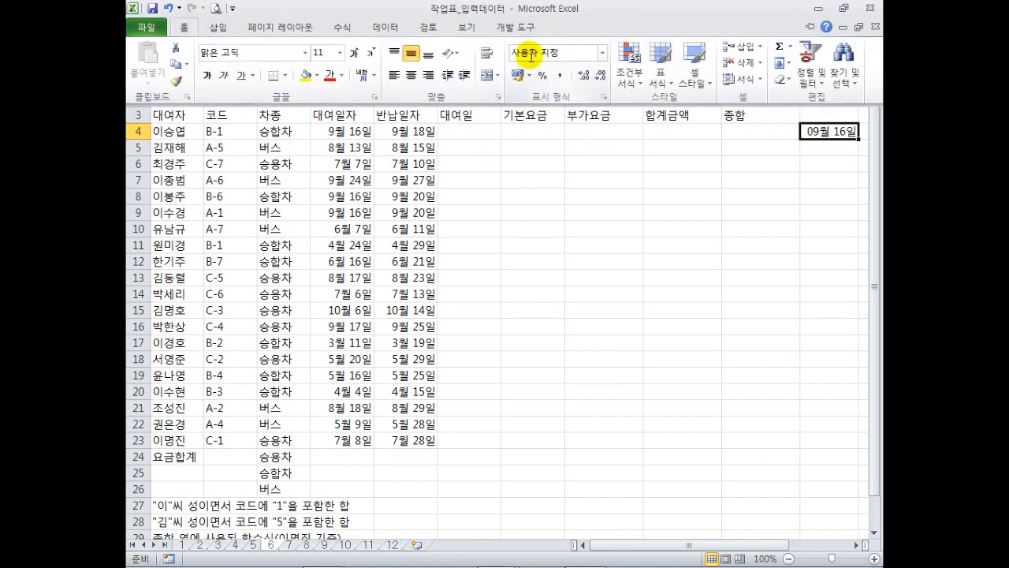
pyautogui.click(828, 131)
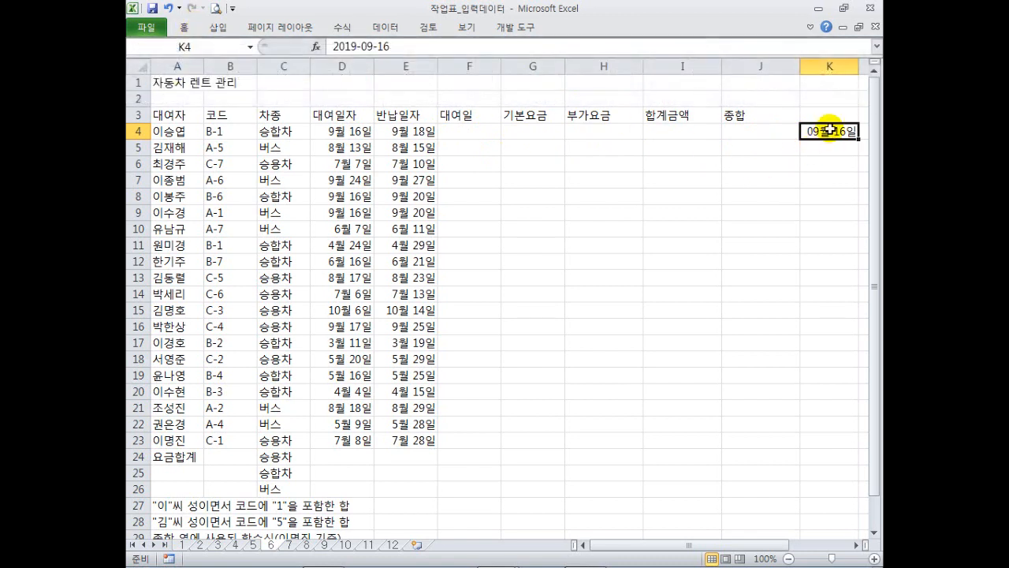
pyautogui.press('Delete')
pyautogui.click(779, 176)
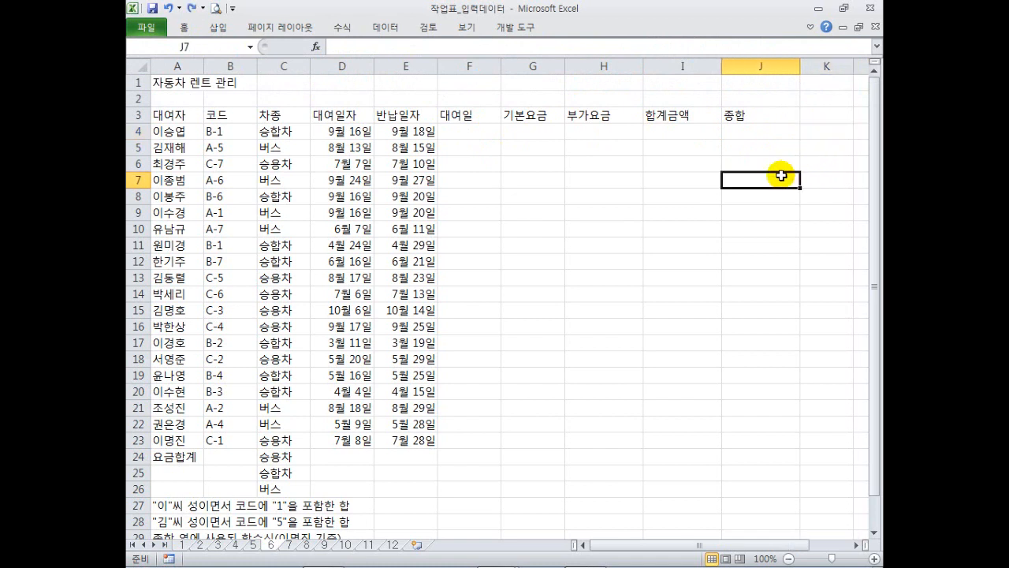
# On the 차종류별 판매실적 분석 sheet, select planned quantities including 인삼차's.
pyautogui.click(291, 544)
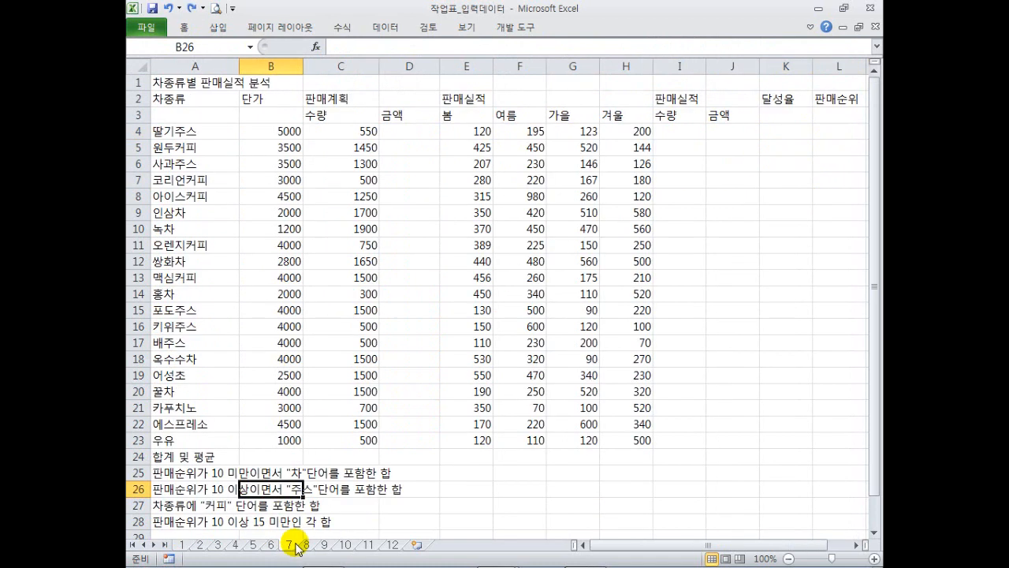
pyautogui.click(370, 263)
pyautogui.click(375, 209)
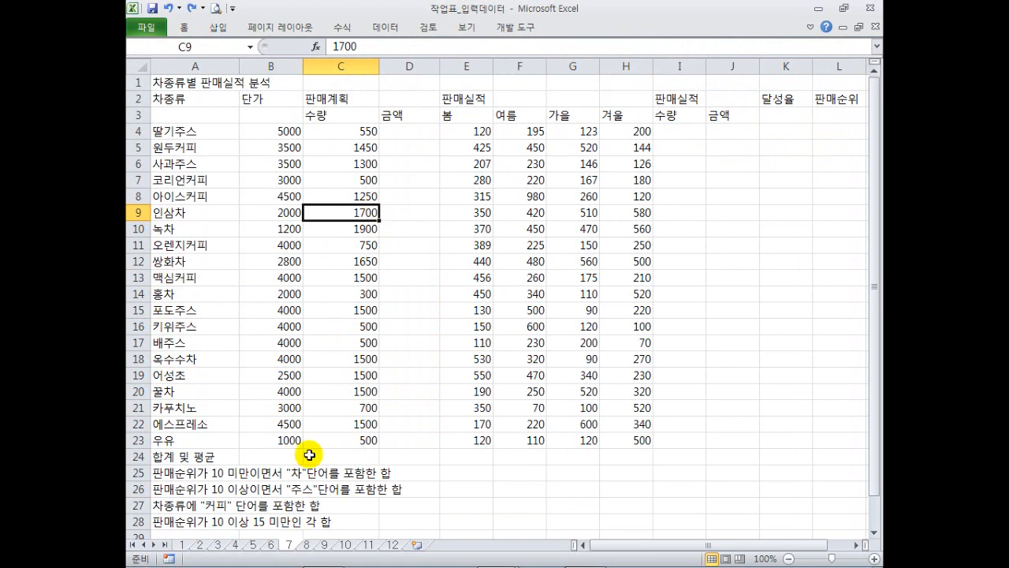
# On the 상품별 주문 금액 계산 sheet, select cells and an order quantity.
pyautogui.click(307, 544)
pyautogui.click(463, 262)
pyautogui.click(394, 263)
pyautogui.click(272, 276)
pyautogui.click(361, 291)
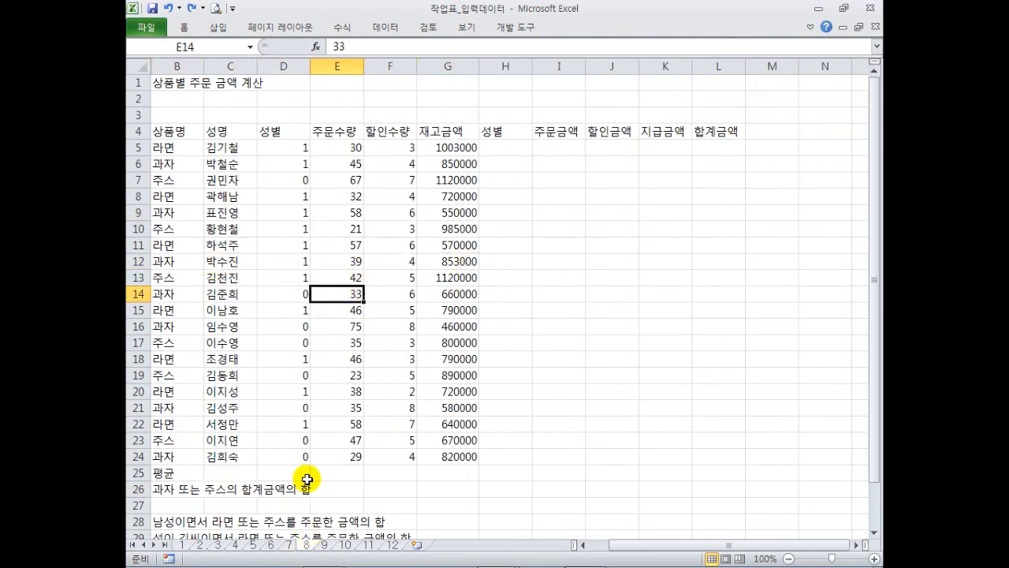
# On the computer sales sheet, select several models in the 취급기종 column.
pyautogui.click(324, 544)
pyautogui.click(291, 293)
pyautogui.click(285, 261)
pyautogui.click(285, 226)
pyautogui.click(281, 210)
pyautogui.click(280, 182)
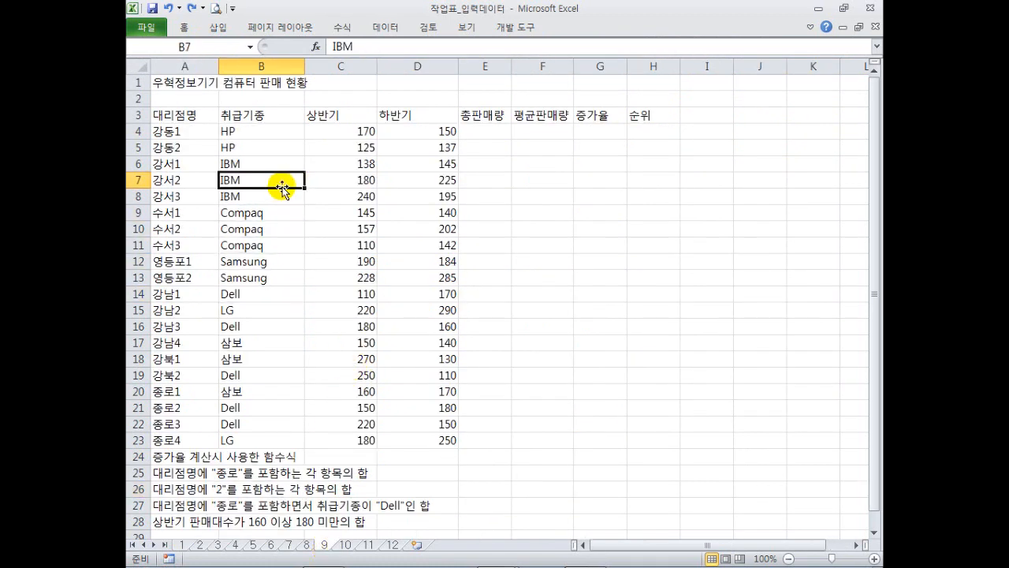
# On the 요금 현황 분석 sheet, multi-select the blank 자동이체 cells and a 미납액 cell.
pyautogui.click(345, 546)
pyautogui.click(419, 387)
pyautogui.click(511, 131)
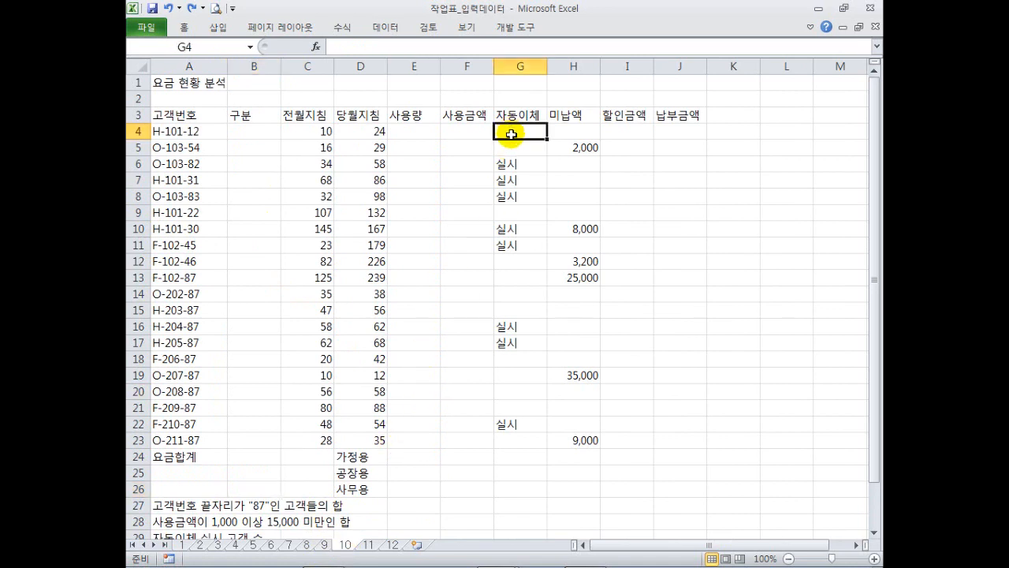
pyautogui.moveTo(511, 131); pyautogui.dragTo(510, 148)
pyautogui.keyDown('ctrl'); pyautogui.click(516, 213); pyautogui.keyUp('ctrl')
pyautogui.moveTo(514, 260); pyautogui.dragTo(513, 317)
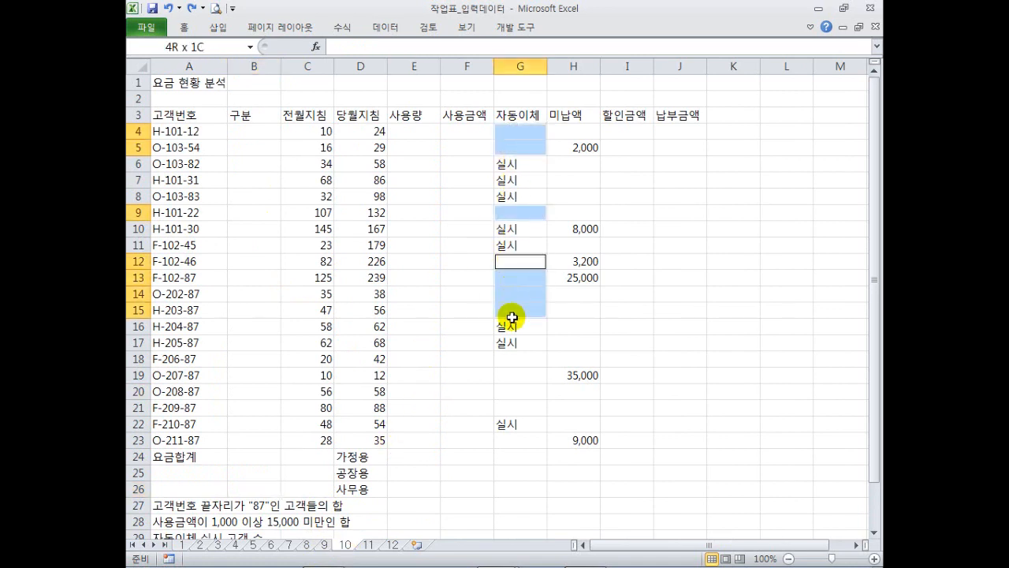
pyautogui.moveTo(509, 358); pyautogui.dragTo(502, 407)
pyautogui.keyDown('ctrl'); pyautogui.click(573, 391); pyautogui.keyUp('ctrl')
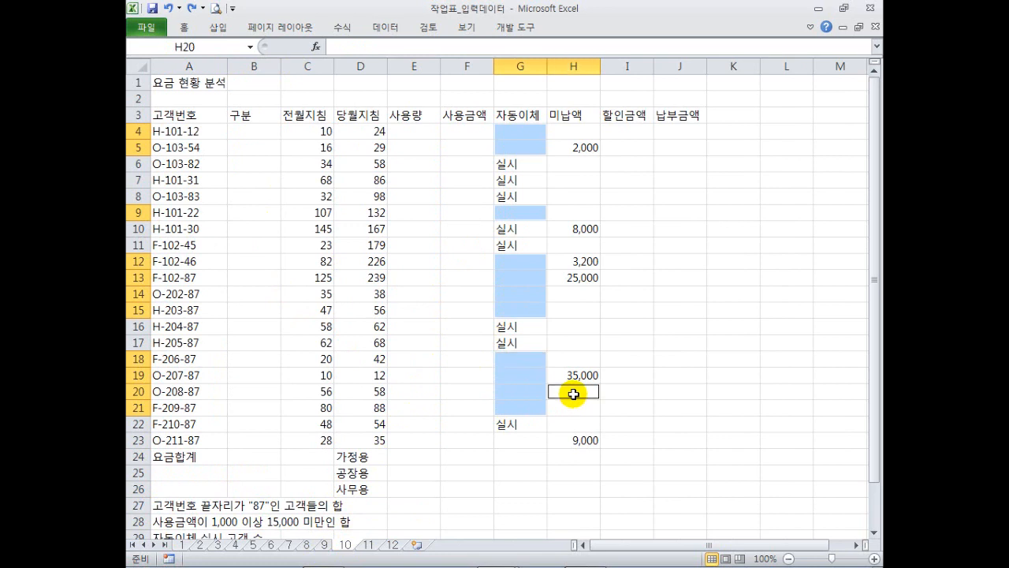
pyautogui.click(614, 329)
# On the 사은품 증정 내역 sheet, select the names and points in B11:D15.
pyautogui.click(369, 545)
pyautogui.click(400, 338)
pyautogui.moveTo(237, 244); pyautogui.dragTo(372, 311)
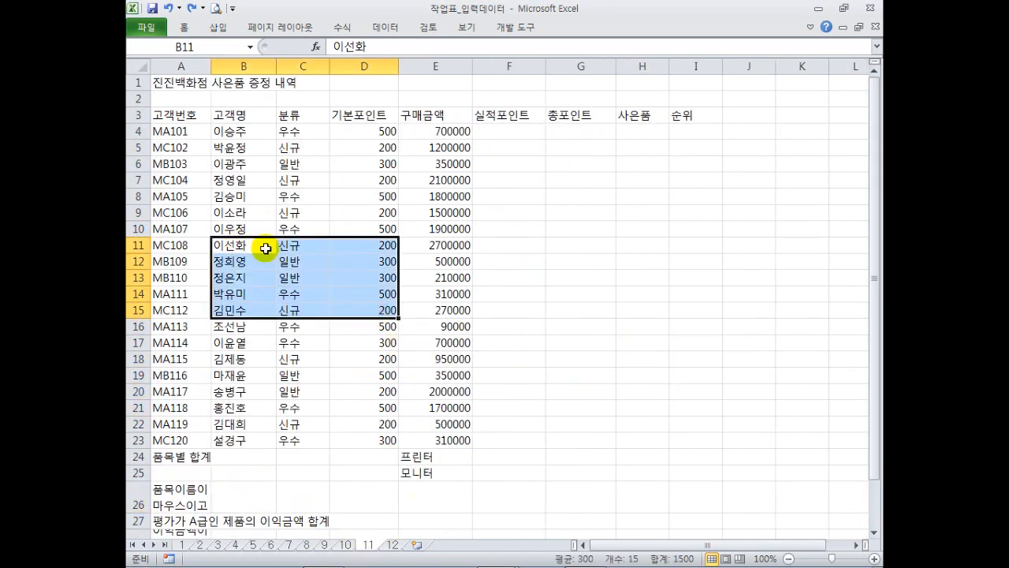
# Check D8 and E9, then cells C9, B8, C10 and E11 on sheet 12's 거래 이익금 현황.
pyautogui.click(361, 197)
pyautogui.click(422, 214)
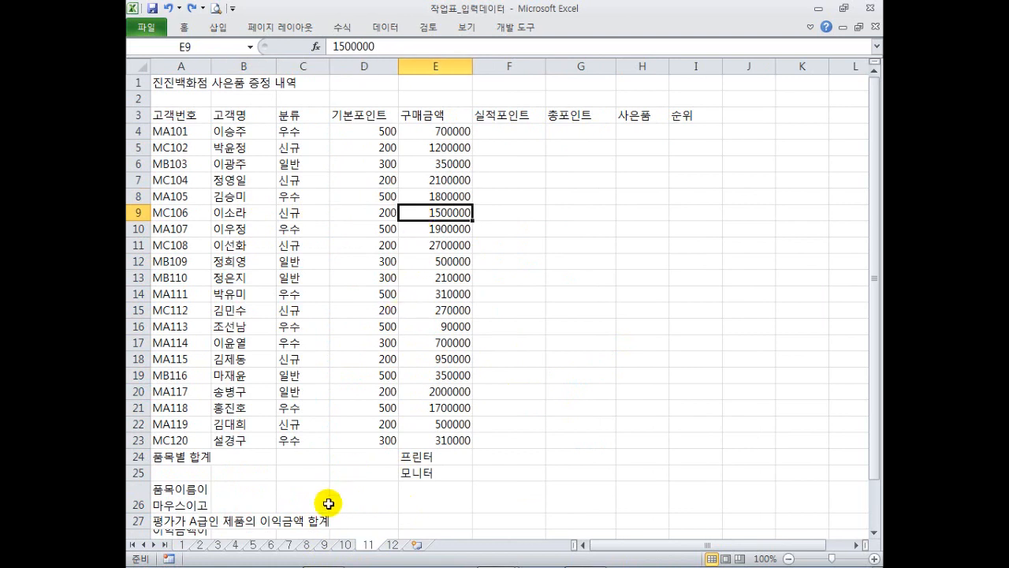
pyautogui.click(393, 545)
pyautogui.click(306, 213)
pyautogui.click(232, 196)
pyautogui.click(304, 229)
pyautogui.click(387, 248)
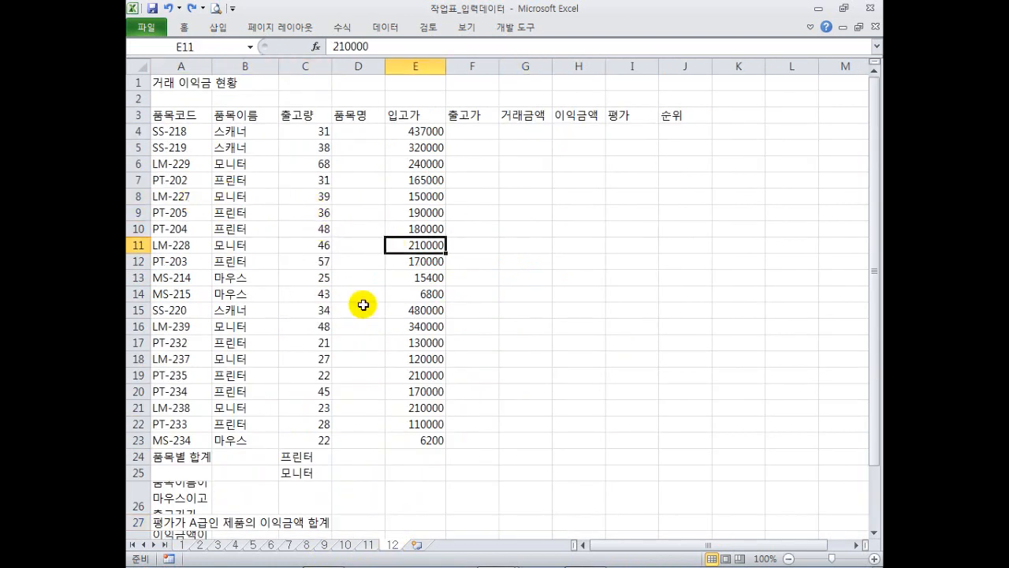
# Back on sheet 11, select the empty block F4:I23 and then the whole table.
pyautogui.click(369, 545)
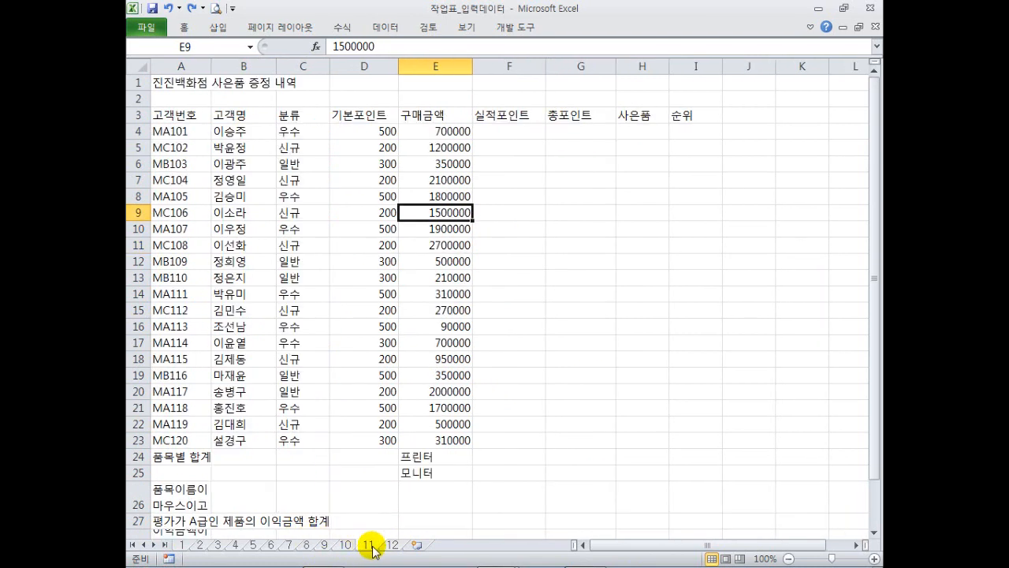
pyautogui.click(364, 212)
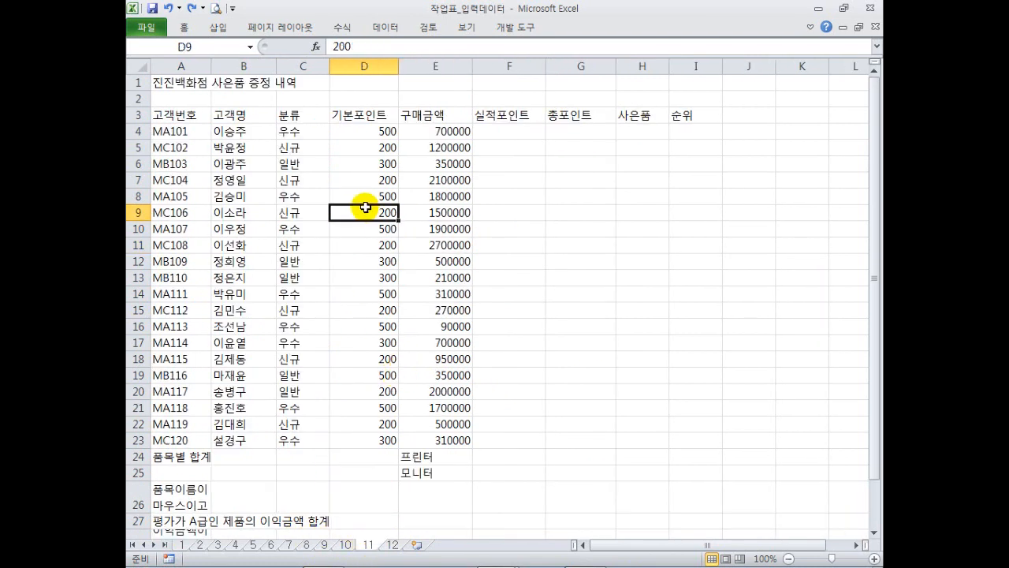
pyautogui.moveTo(504, 130)
pyautogui.mouseDown()
pyautogui.moveTo(651, 383)
pyautogui.moveTo(662, 450)
pyautogui.moveTo(706, 432)
pyautogui.mouseUp()
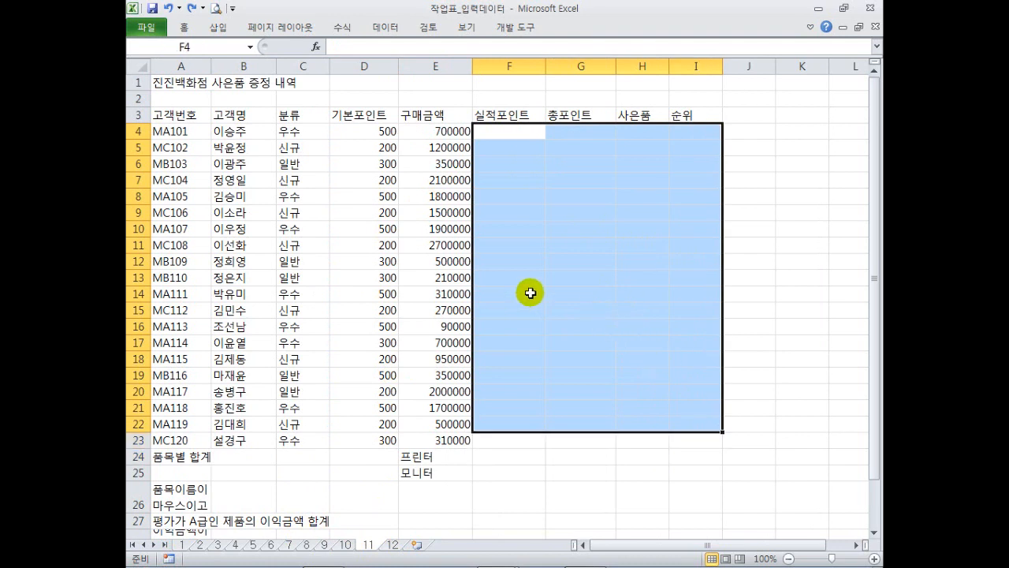
pyautogui.moveTo(178, 117); pyautogui.dragTo(641, 435)
pyautogui.click(473, 342)
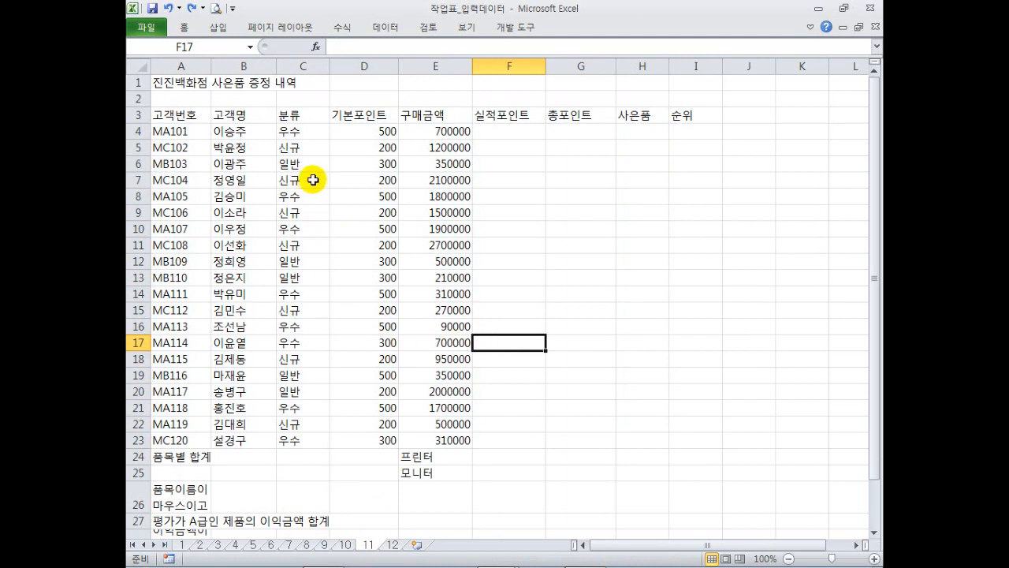
# Select 구매금액 E4:E23 and 기본포인트 D4:D22, then return to sheet 1's 항공 운영 수입 현황.
pyautogui.click(359, 130)
pyautogui.moveTo(436, 135); pyautogui.dragTo(439, 440)
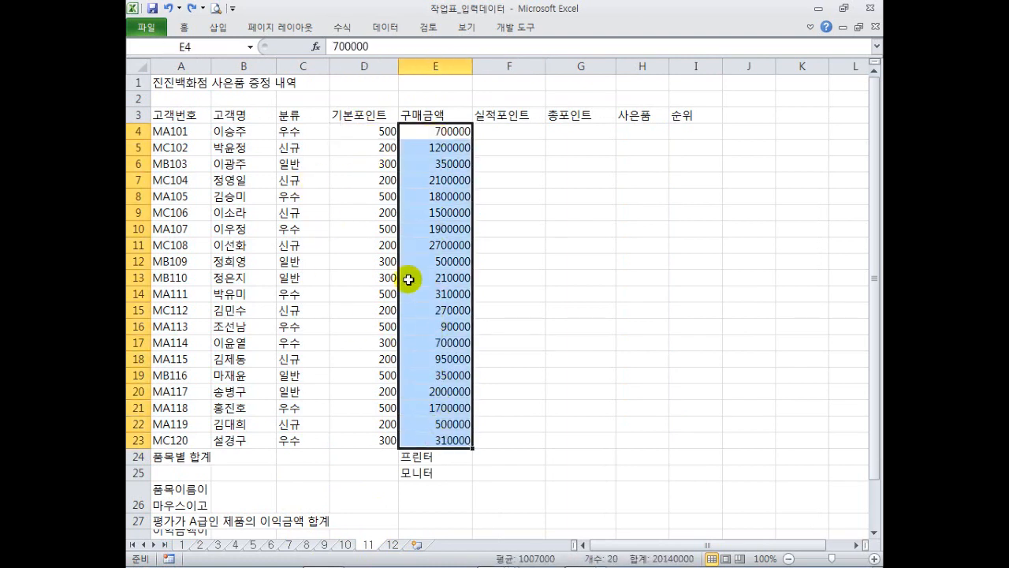
pyautogui.moveTo(376, 129); pyautogui.dragTo(379, 426)
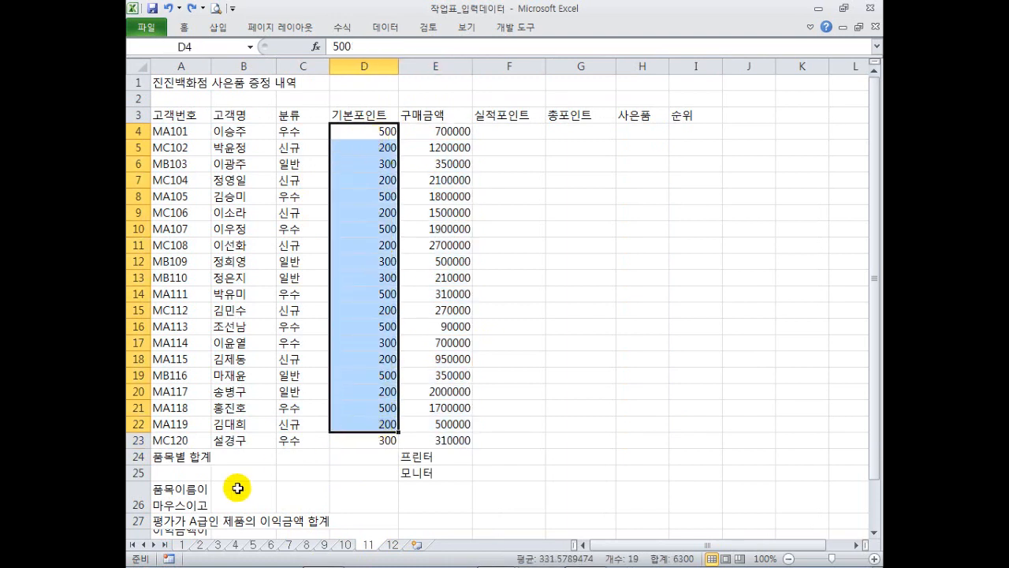
pyautogui.click(182, 544)
pyautogui.click(348, 278)
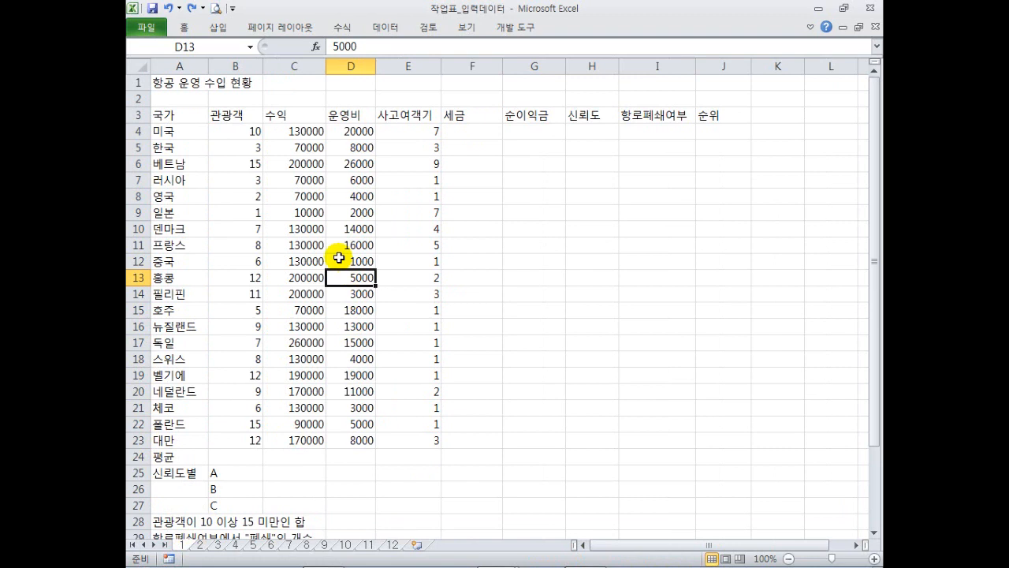
pyautogui.click(184, 27)
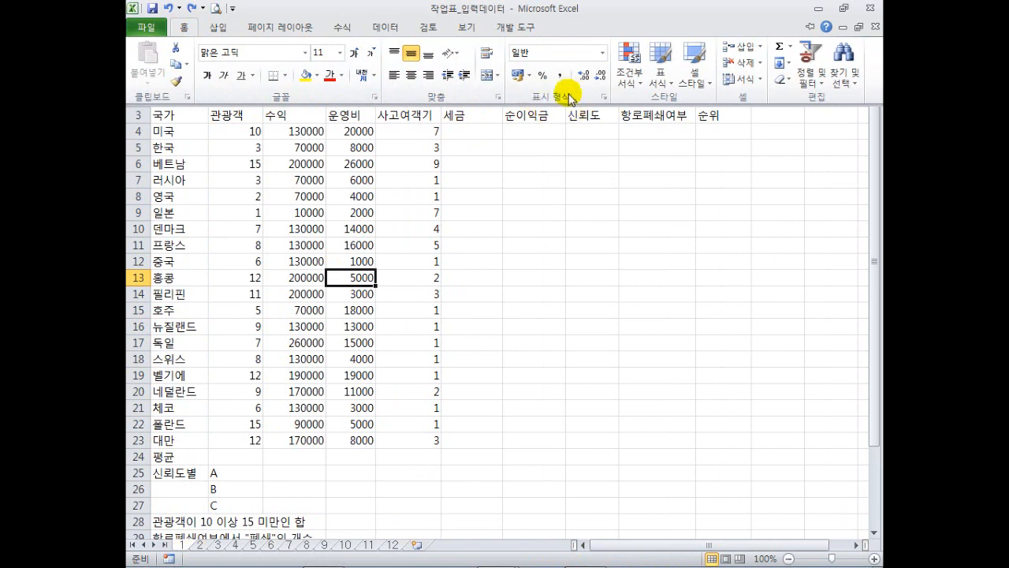
pyautogui.click(392, 166)
pyautogui.click(317, 164)
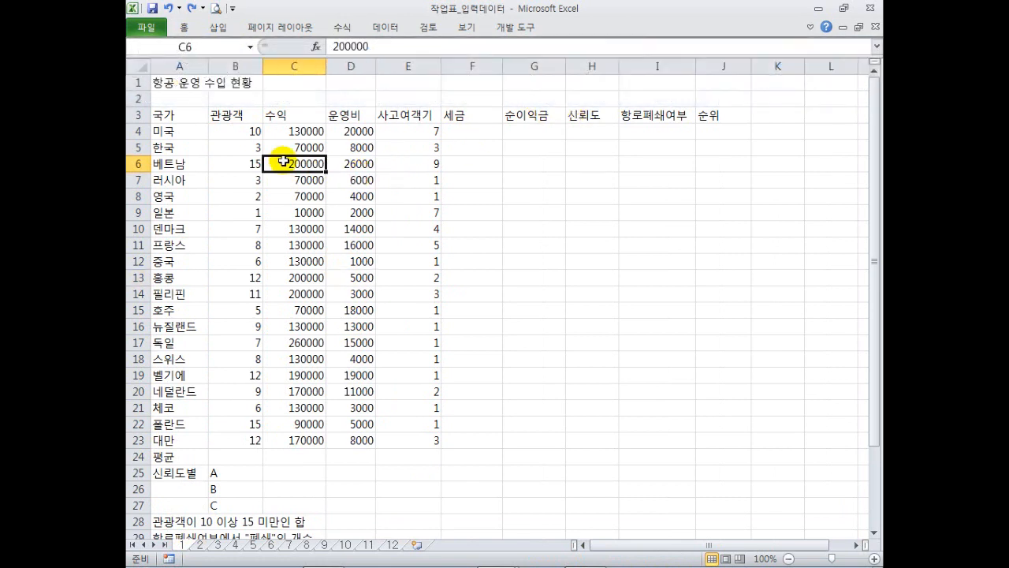
pyautogui.click(244, 148)
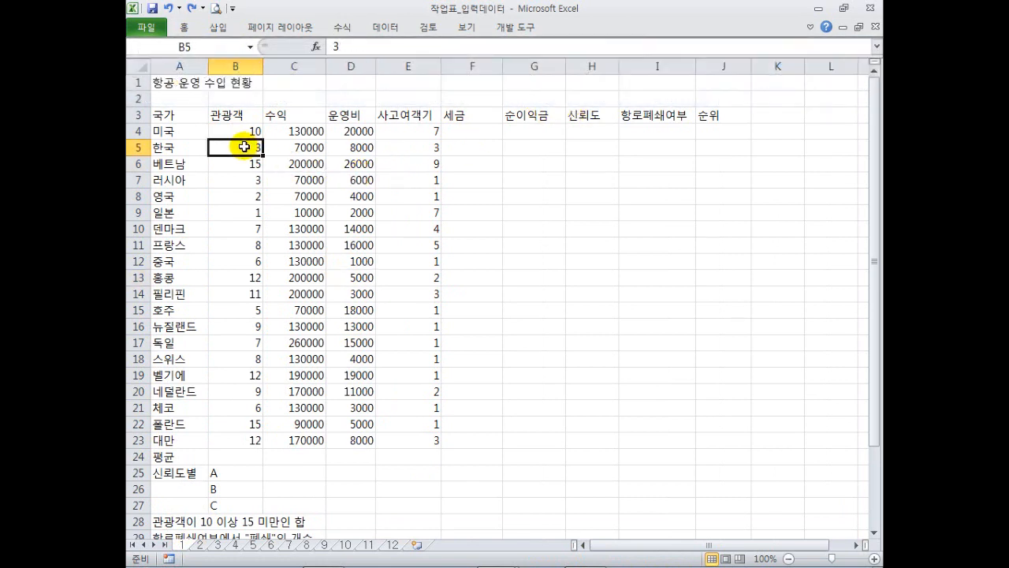
pyautogui.click(259, 191)
pyautogui.click(321, 206)
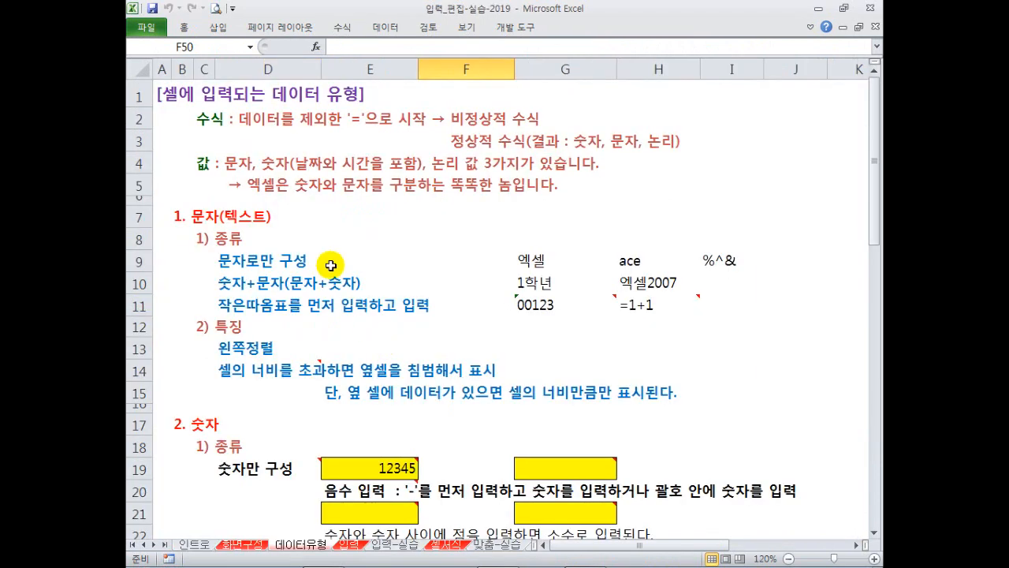
# Clear the two time entries in E28:F28 of the 입력_편집-실습-2019 workbook.
pyautogui.click(219, 118)
pyautogui.moveTo(220, 118); pyautogui.dragTo(541, 333)
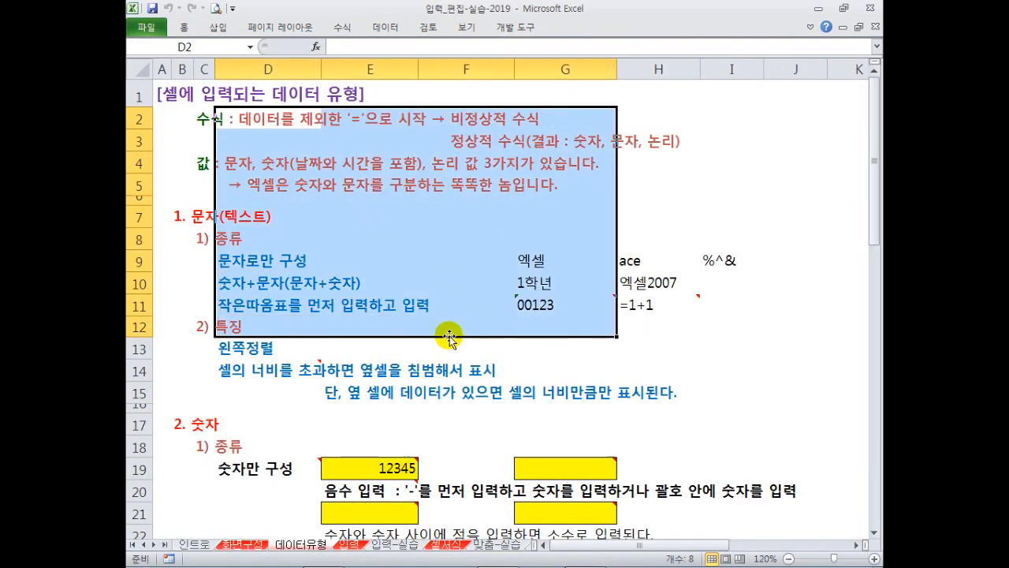
pyautogui.scroll(-4, 406, 334)
pyautogui.scroll(-2, 346, 317)
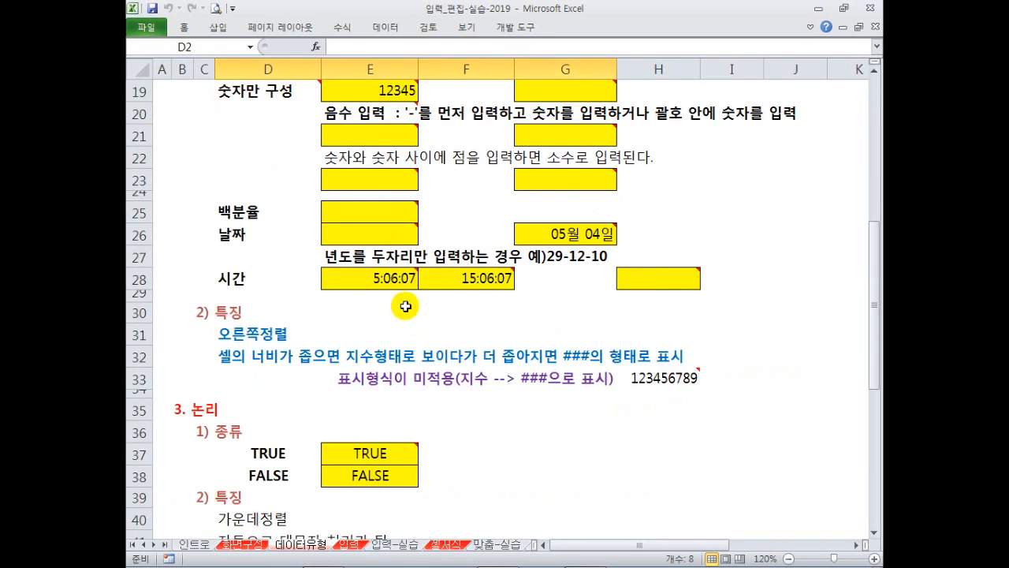
pyautogui.moveTo(383, 277); pyautogui.dragTo(466, 276)
pyautogui.press('Delete')
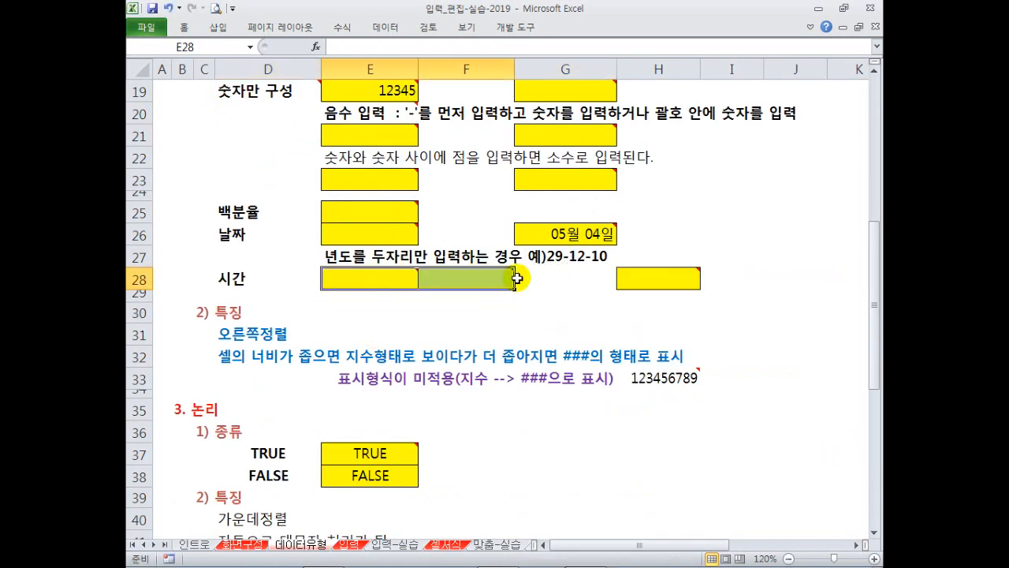
# Clear the date in G26 and the TRUE/FALSE values in E37:E38, then show the 입력 sheet.
pyautogui.click(567, 229)
pyautogui.press('Delete')
pyautogui.click(491, 331)
pyautogui.scroll(-2, 477, 326)
pyautogui.moveTo(387, 329); pyautogui.dragTo(402, 355)
pyautogui.press('Delete')
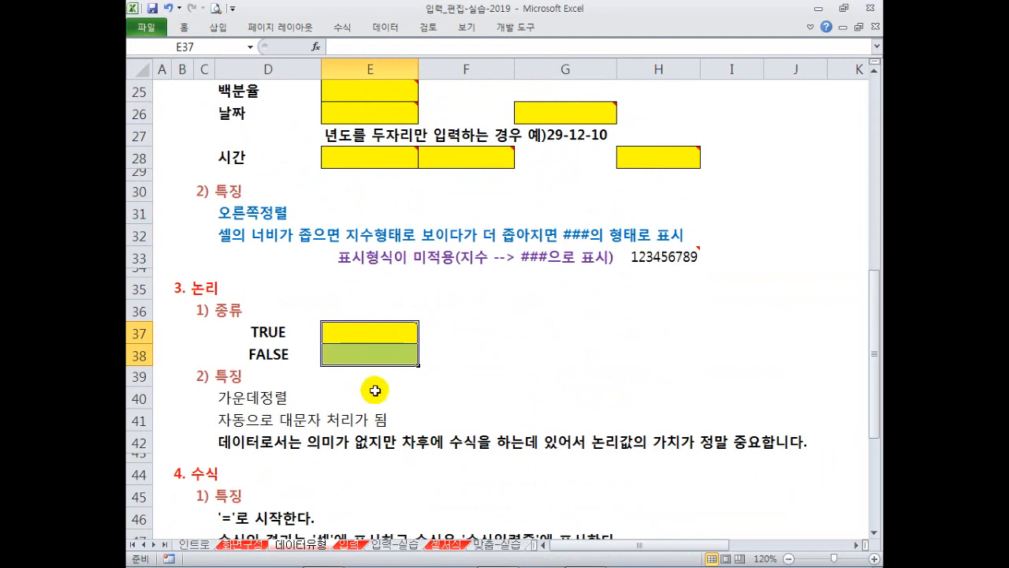
pyautogui.click(474, 292)
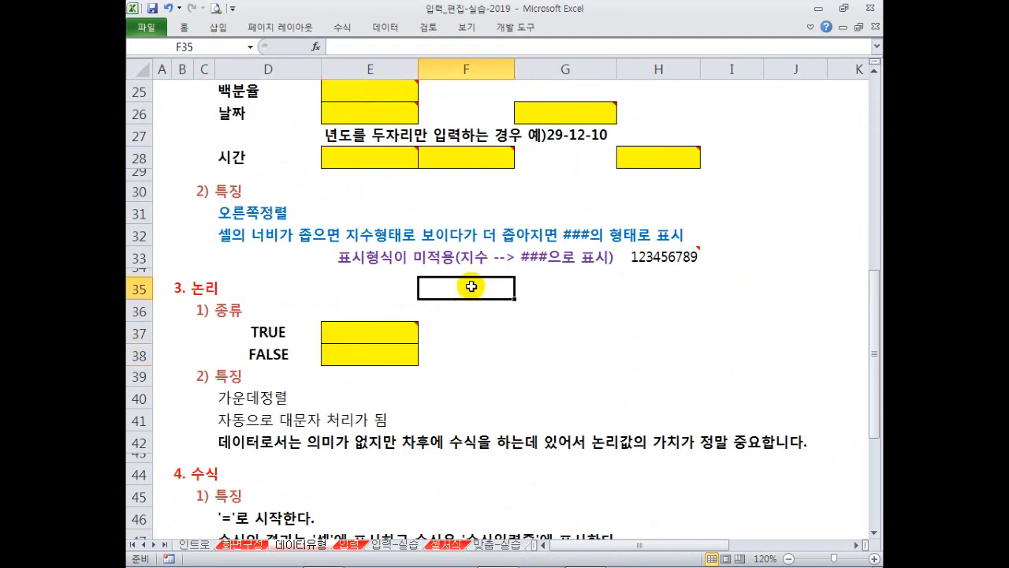
pyautogui.click(349, 544)
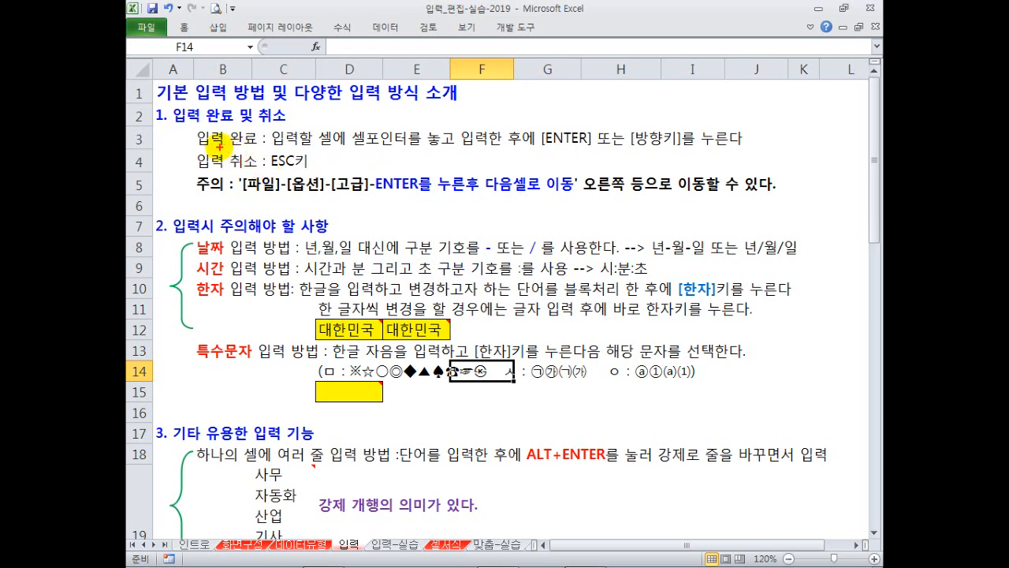
pyautogui.moveTo(193, 125); pyautogui.dragTo(260, 150)
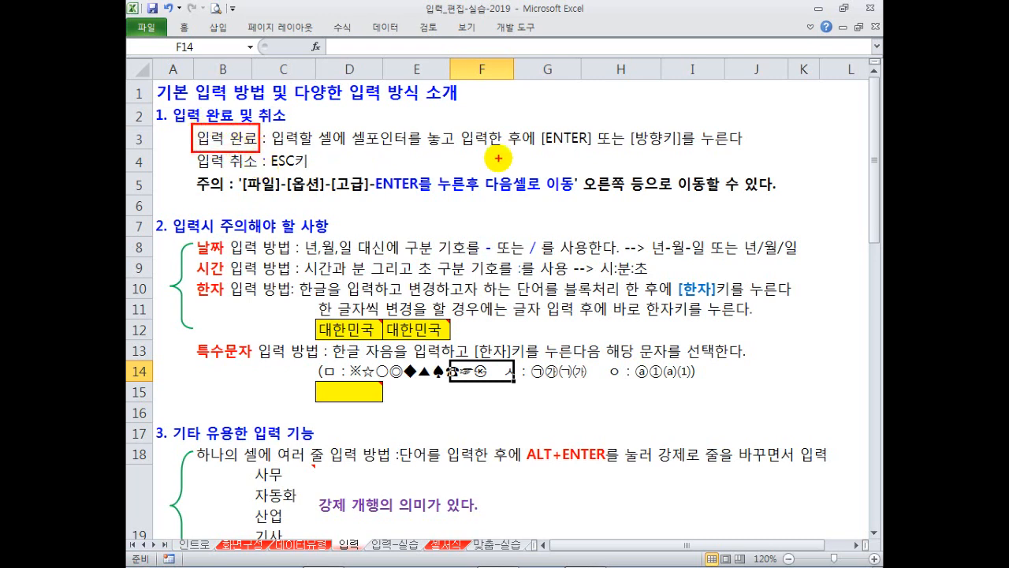
pyautogui.moveTo(535, 125)
pyautogui.mouseDown()
pyautogui.moveTo(591, 151)
pyautogui.moveTo(686, 150)
pyautogui.mouseUp()
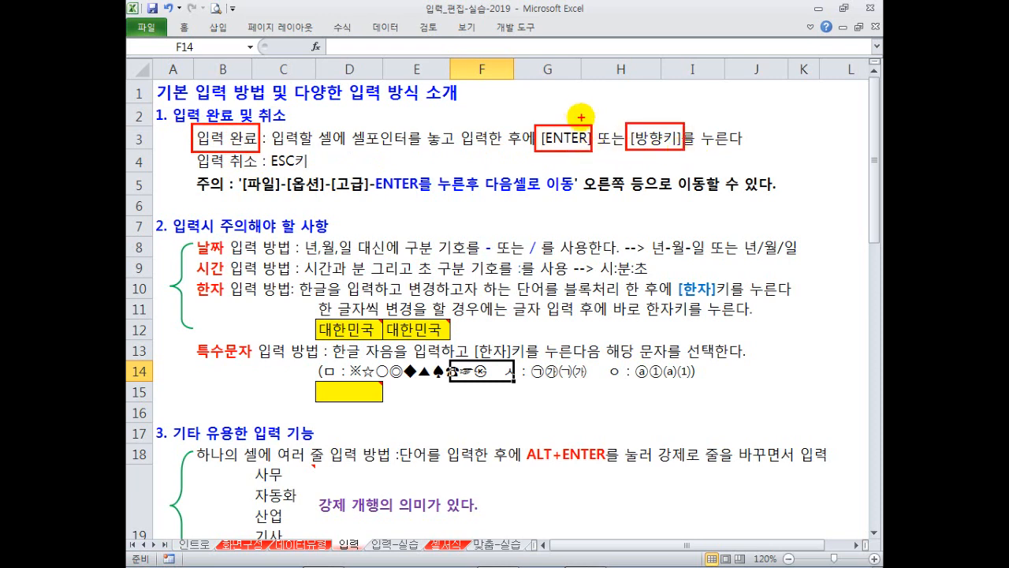
pyautogui.moveTo(579, 109); pyautogui.dragTo(594, 98)
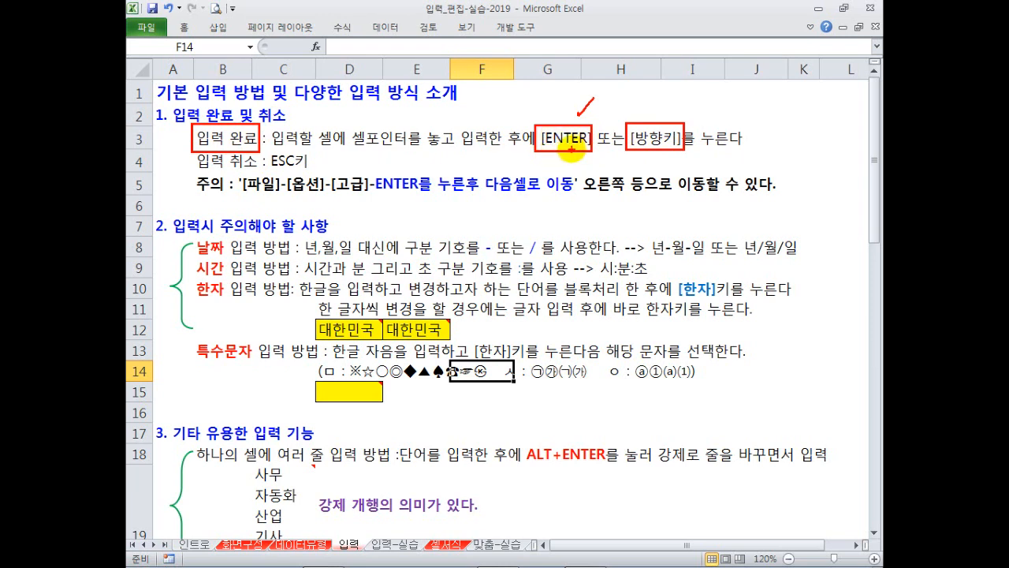
pyautogui.press('Escape')
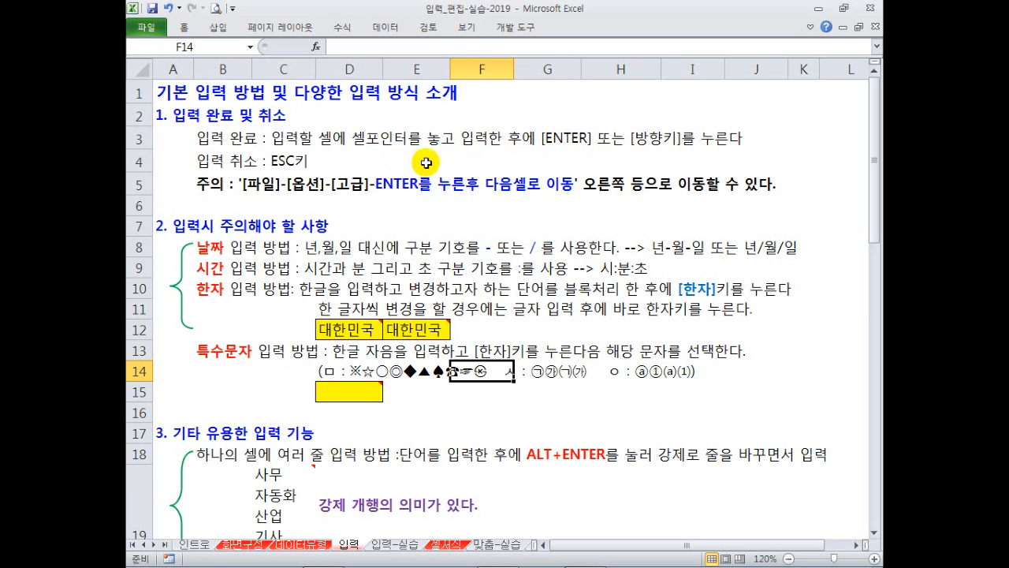
pyautogui.click(464, 161)
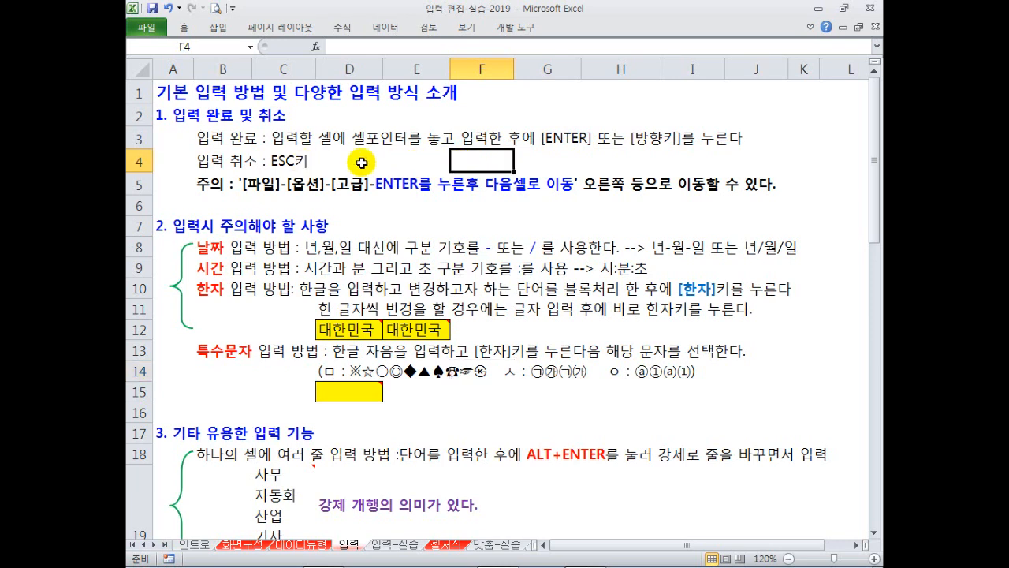
# Start typing a person's name in E4, then cancel the entry with Esc.
pyautogui.click(428, 164)
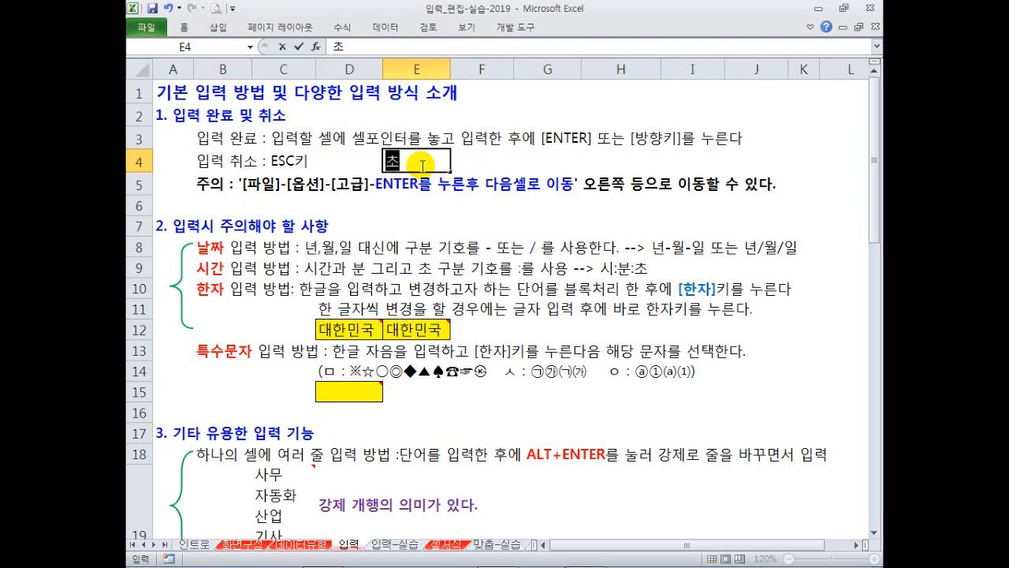
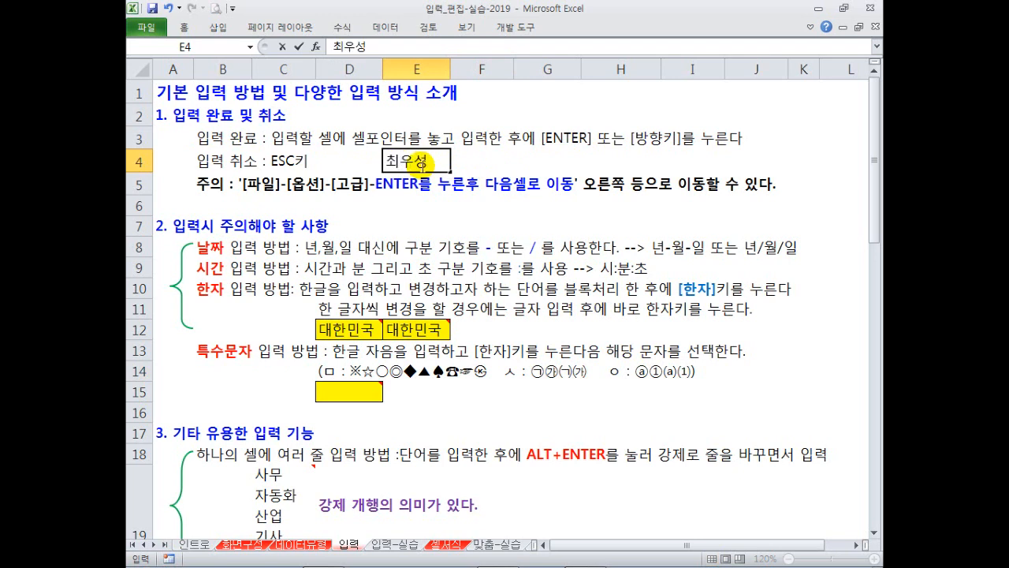
pyautogui.press('Escape')
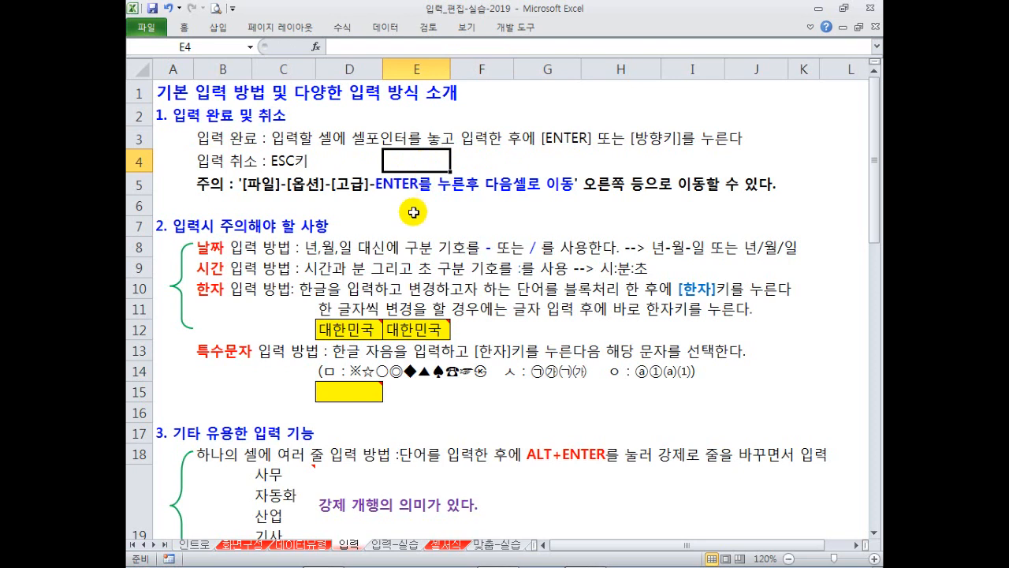
# Move the active cell up and down from F6, then open the file information page.
pyautogui.click(478, 209)
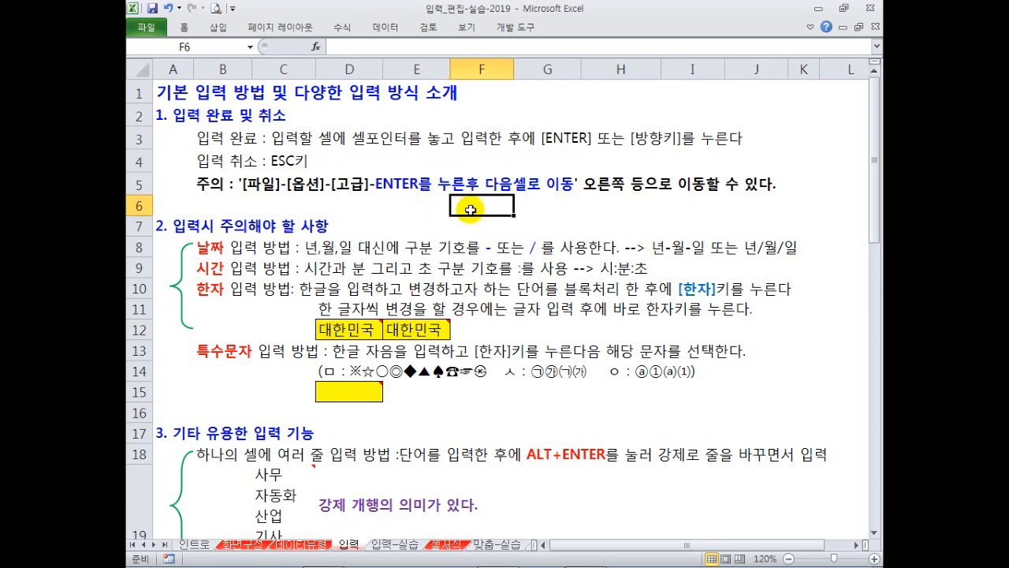
pyautogui.press('Down')
pyautogui.press('Down')
pyautogui.press('Down')
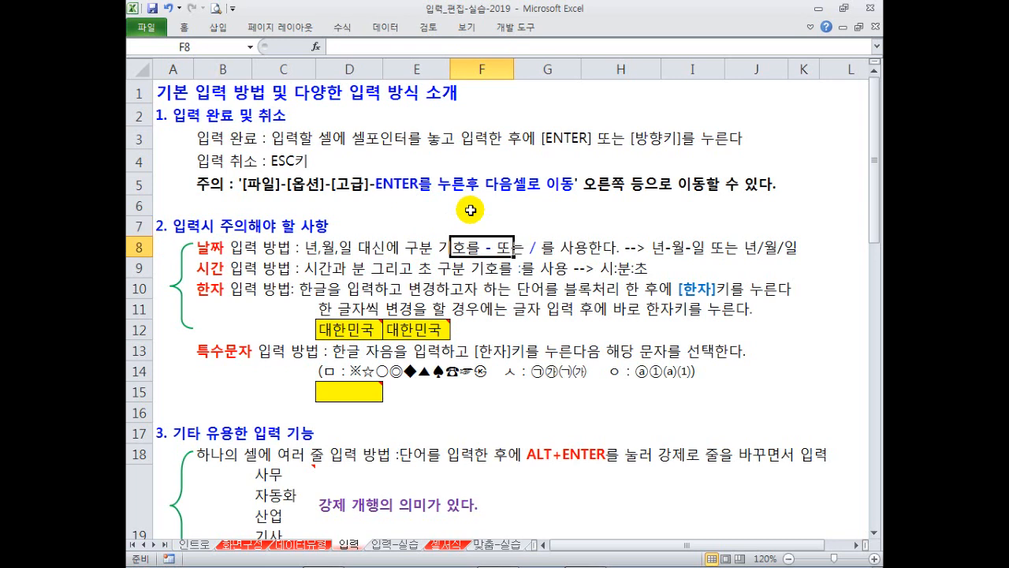
pyautogui.press('Up')
pyautogui.press('Up')
pyautogui.press('Up')
pyautogui.press('Down')
pyautogui.press('Down')
pyautogui.press('Down')
pyautogui.press('Up')
pyautogui.press('Up')
pyautogui.press('Up')
pyautogui.press('Down')
pyautogui.press('Down')
pyautogui.press('Down')
pyautogui.press('Up')
pyautogui.press('Up')
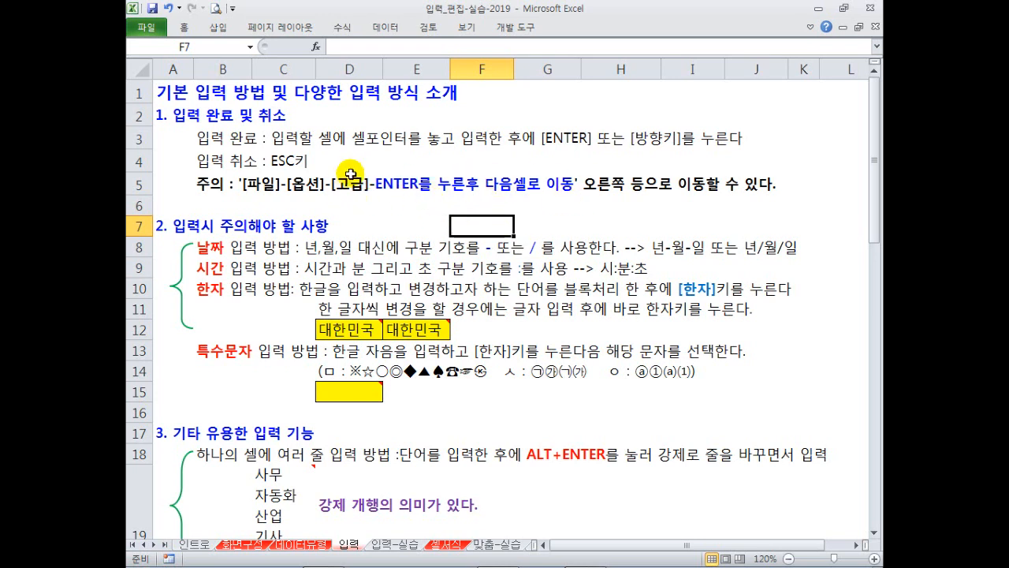
pyautogui.click(145, 30)
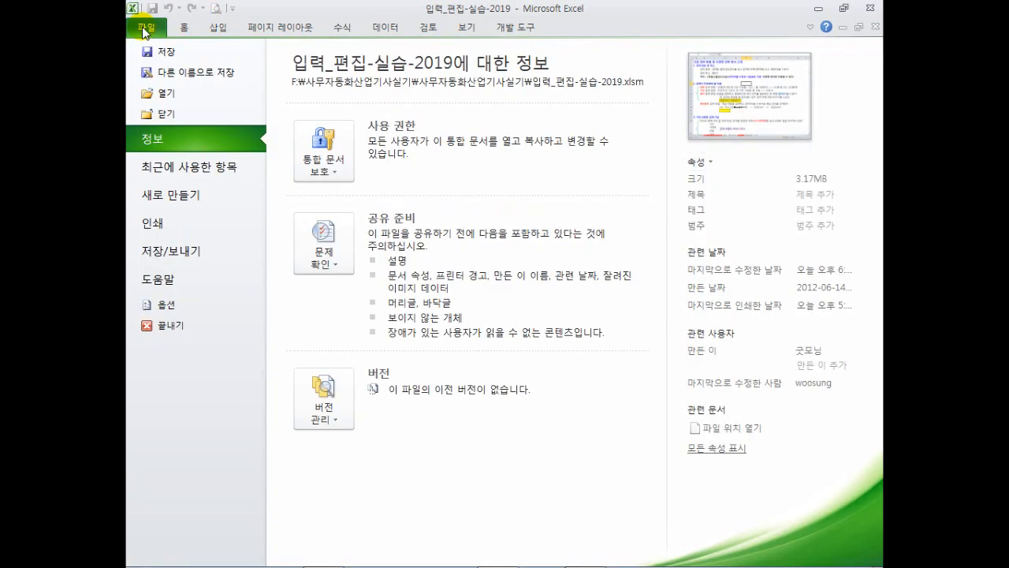
# Review the Advanced 'After pressing Enter, move selection' direction, leave it Down, and cancel Options.
pyautogui.click(163, 304)
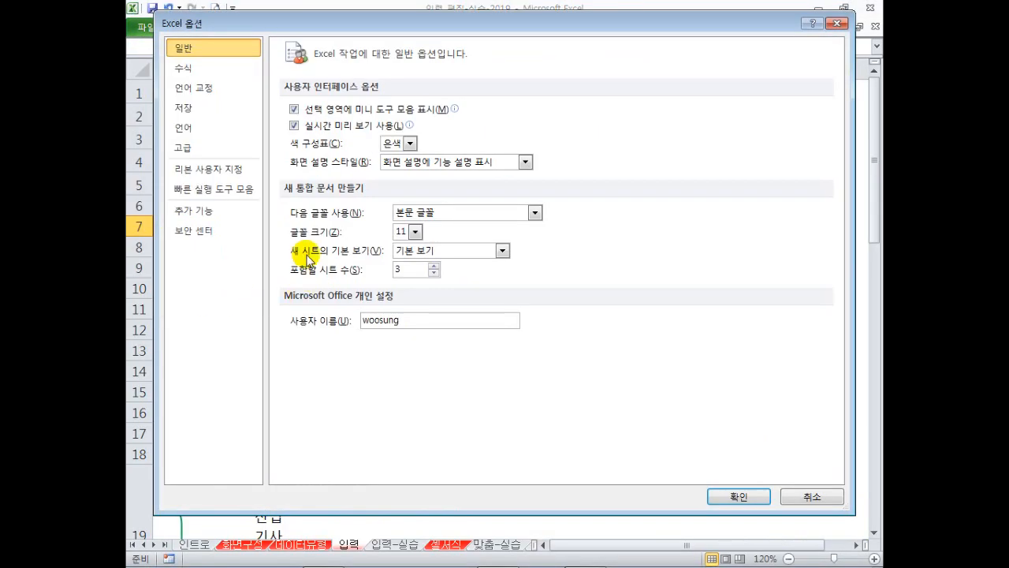
pyautogui.click(230, 150)
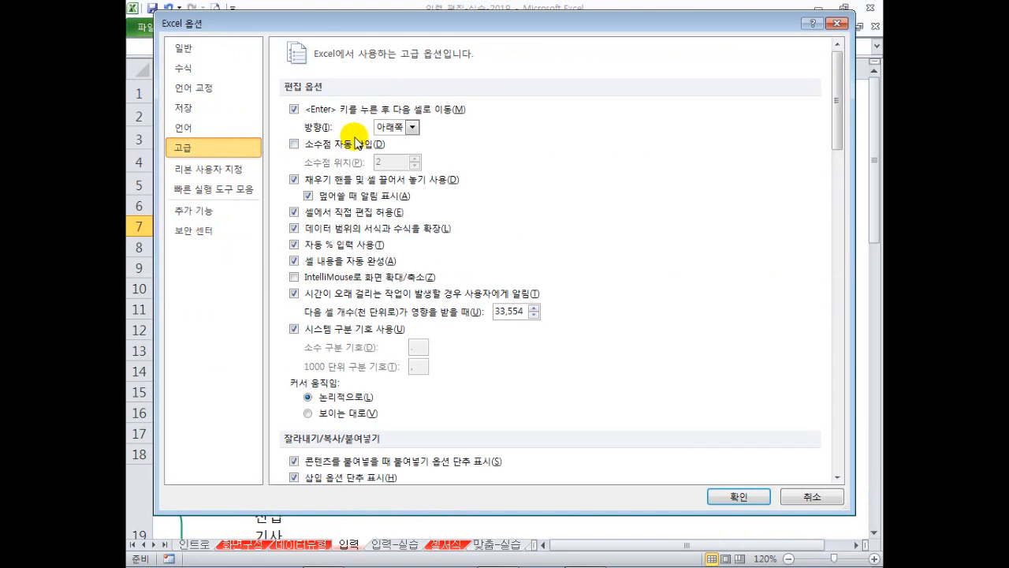
pyautogui.moveTo(283, 95); pyautogui.dragTo(471, 139)
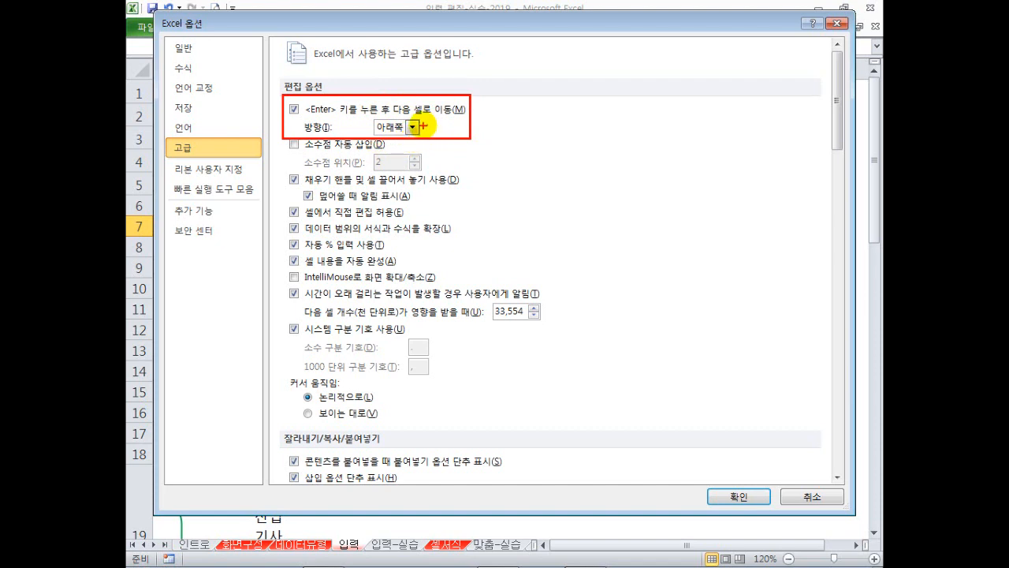
pyautogui.click(412, 127)
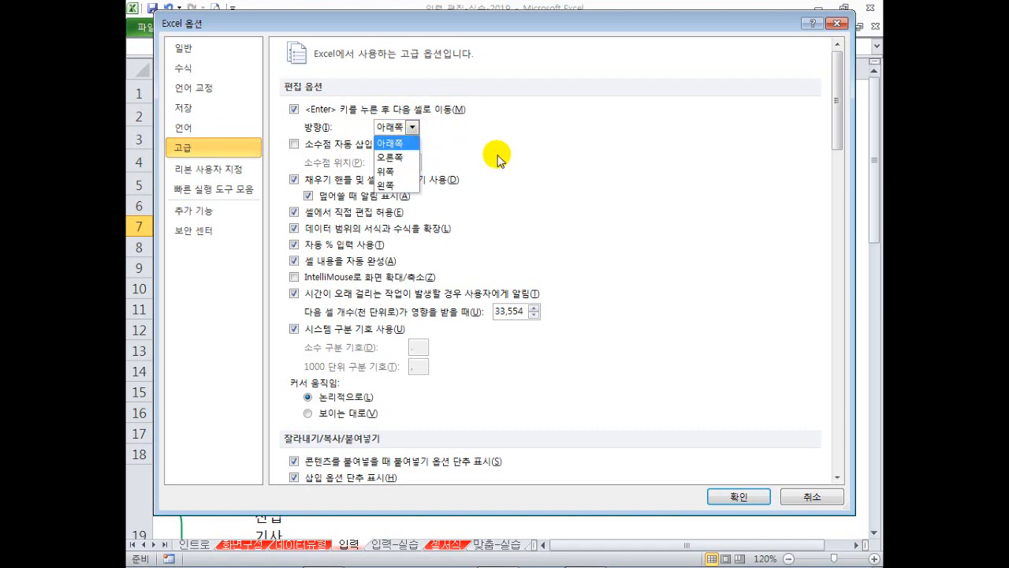
pyautogui.click(548, 163)
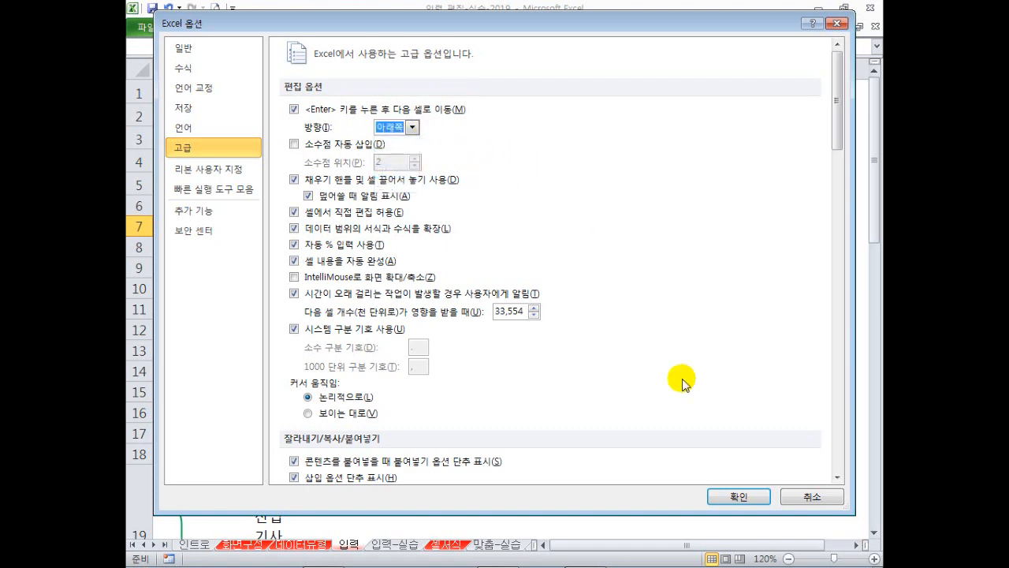
pyautogui.click(792, 488)
pyautogui.click(411, 224)
pyautogui.scroll(-1, 411, 224)
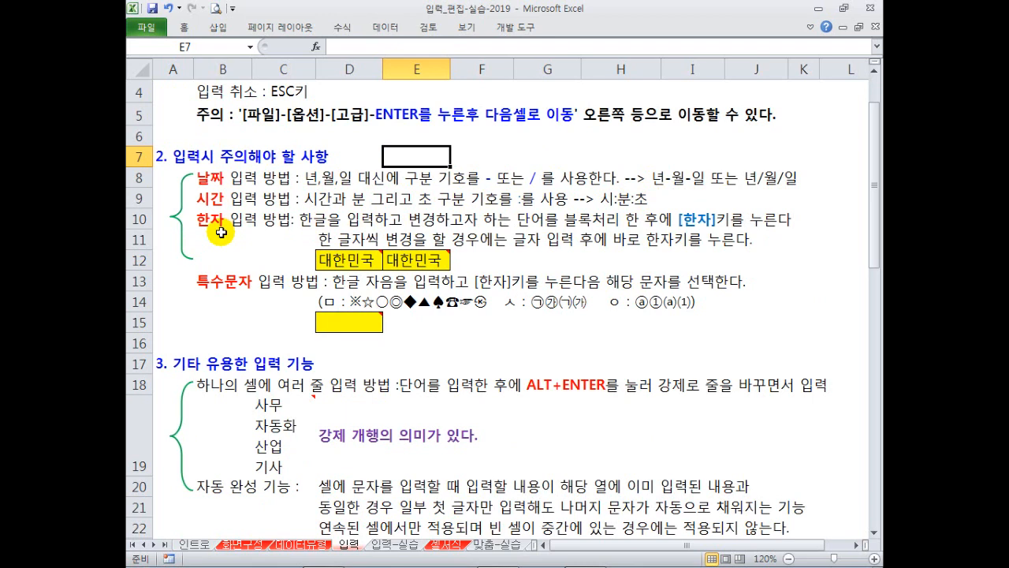
pyautogui.click(403, 265)
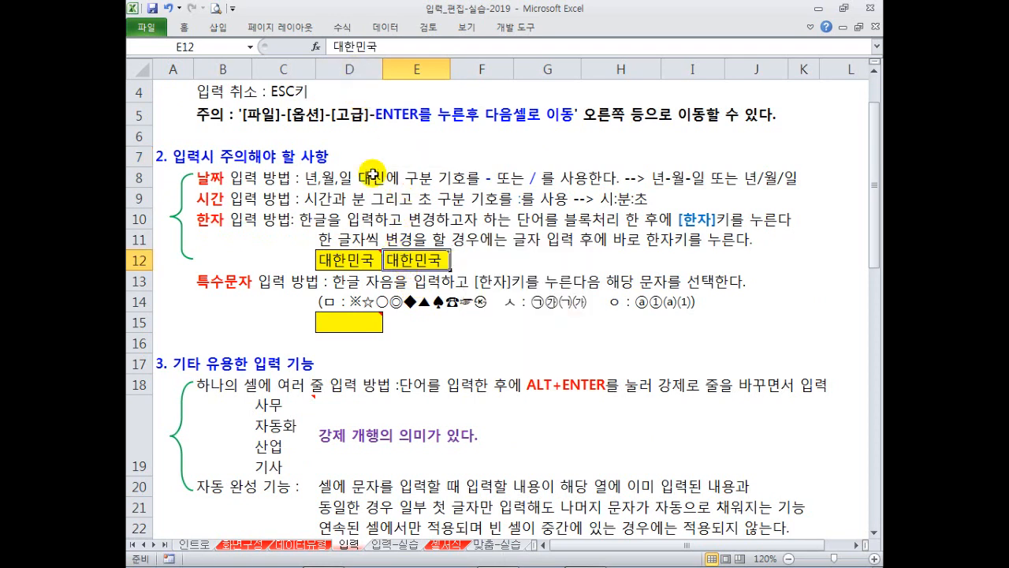
pyautogui.click(338, 49)
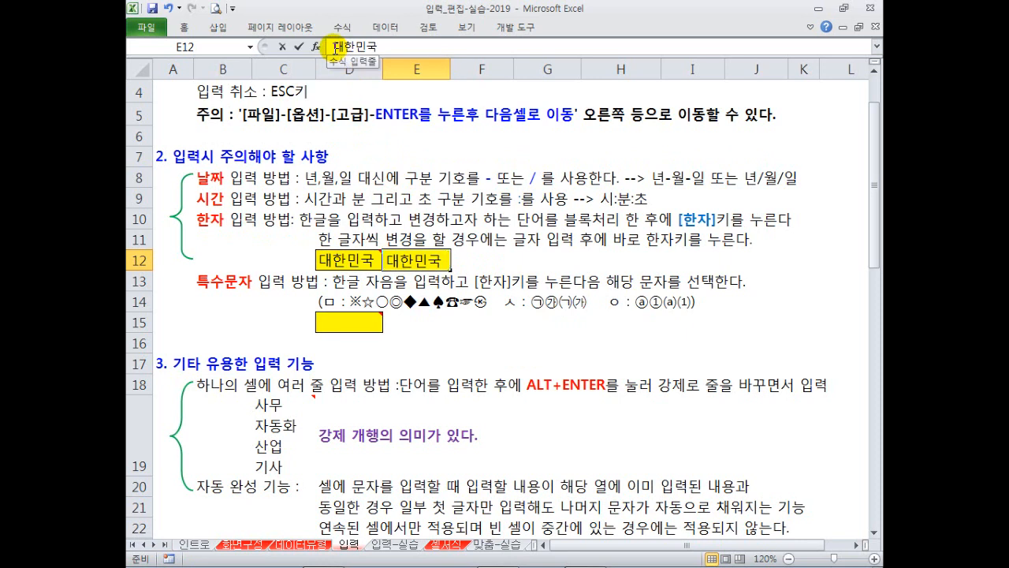
pyautogui.moveTo(335, 50)
pyautogui.mouseDown()
pyautogui.moveTo(414, 45)
pyautogui.moveTo(324, 47)
pyautogui.mouseUp()
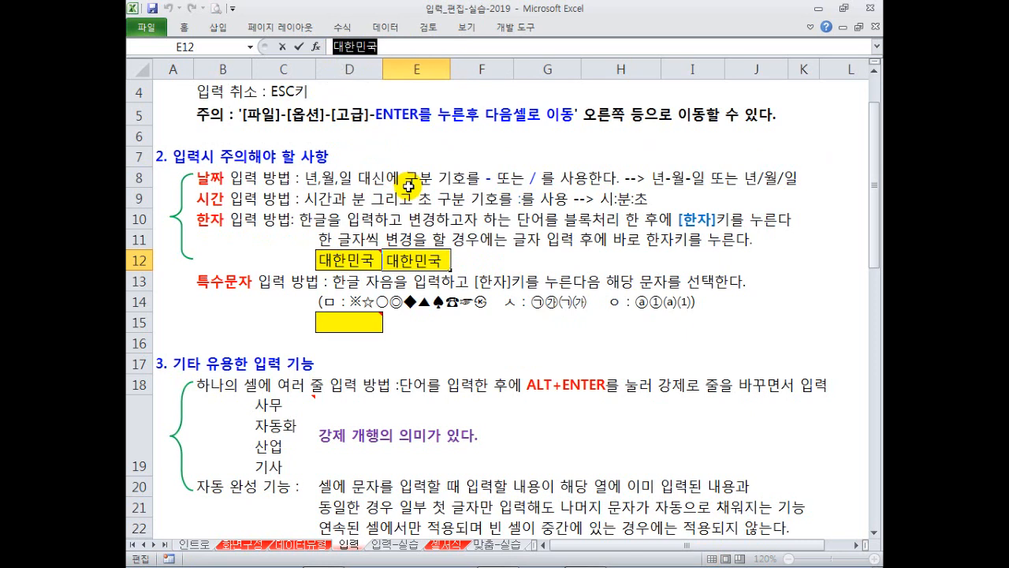
pyautogui.press('Hangul_Hanja')
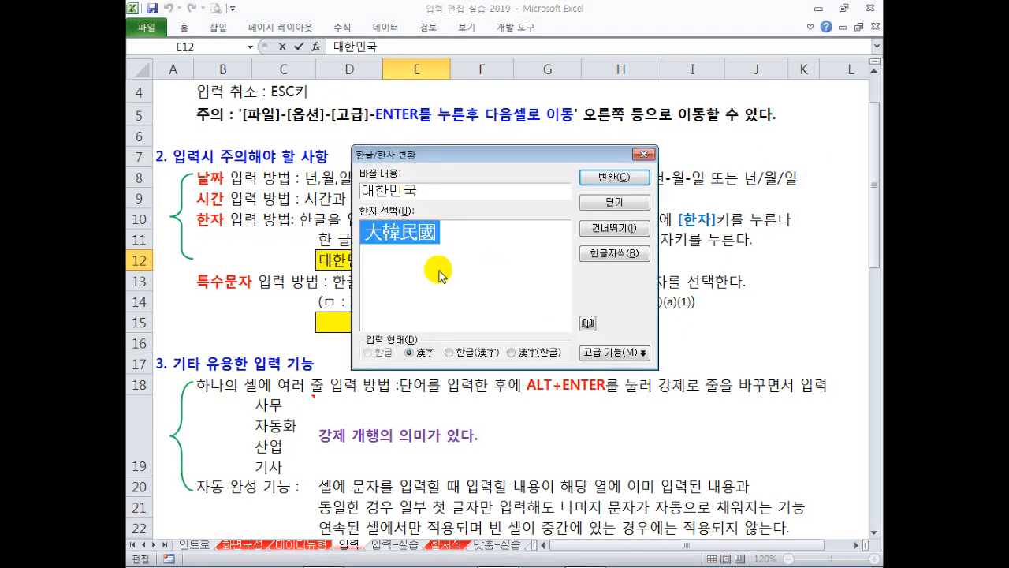
pyautogui.press('Escape')
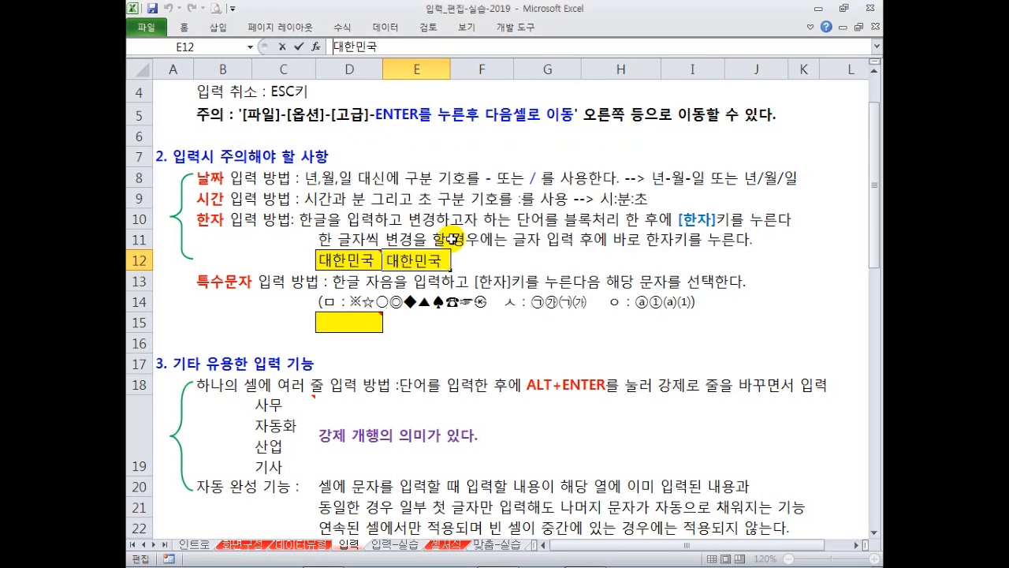
pyautogui.moveTo(334, 48); pyautogui.dragTo(356, 51)
pyautogui.press('Hangul_Hanja')
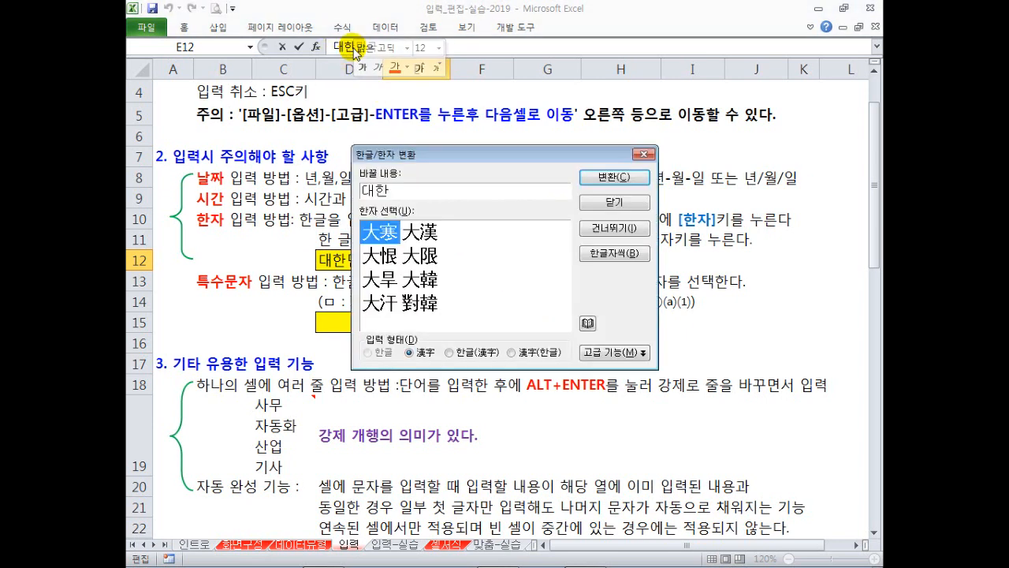
pyautogui.press('Escape')
pyautogui.moveTo(422, 265)
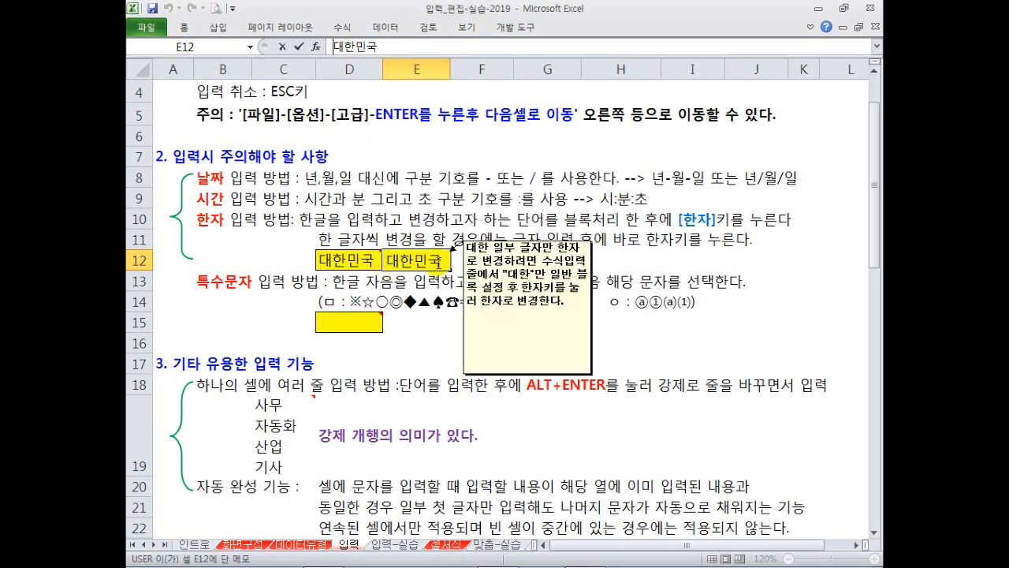
pyautogui.click(611, 239)
pyautogui.click(488, 258)
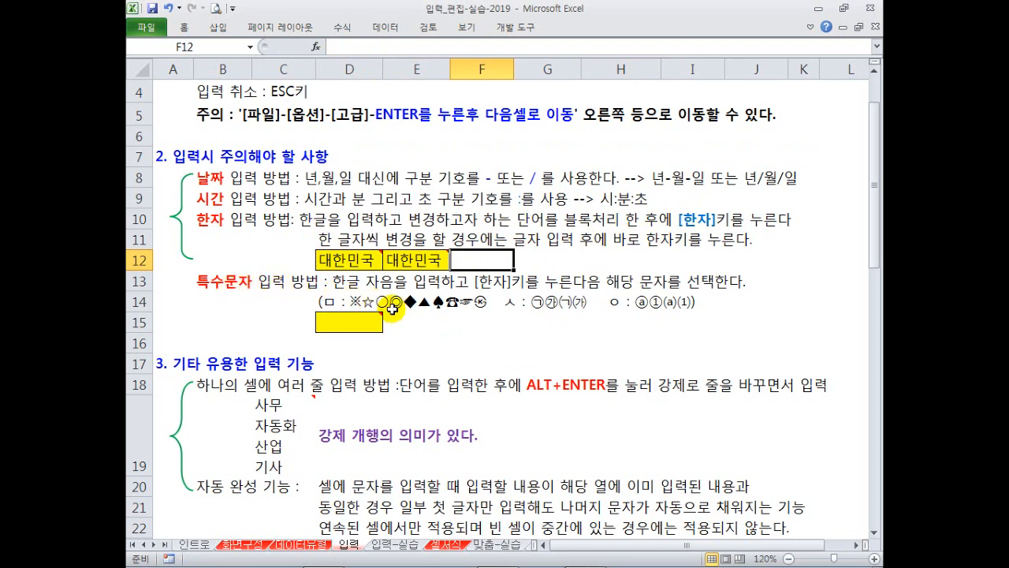
pyautogui.scroll(-1, 391, 307)
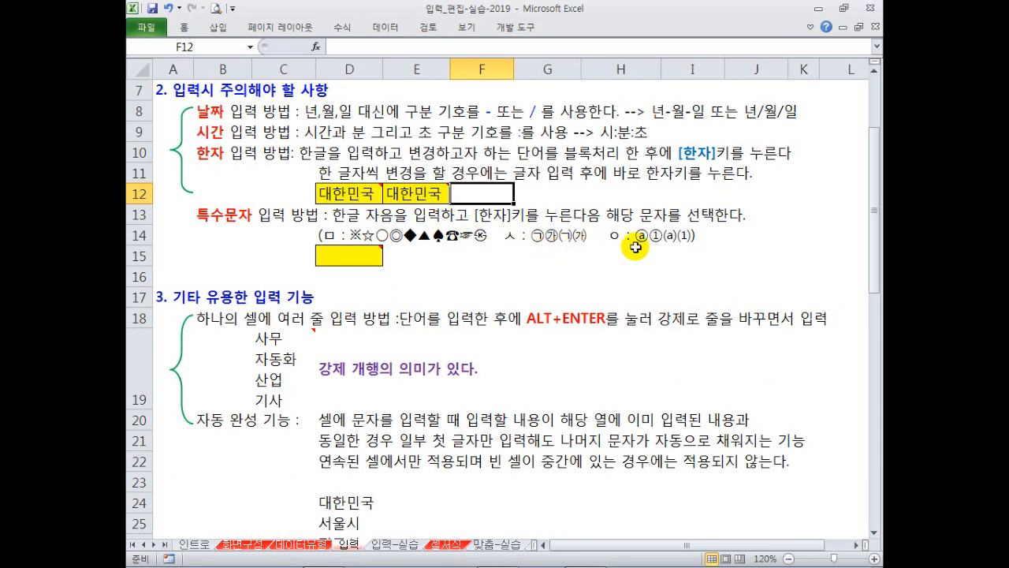
pyautogui.click(349, 259)
pyautogui.write('ㅁ')
pyautogui.press('Hangul_Hanja')
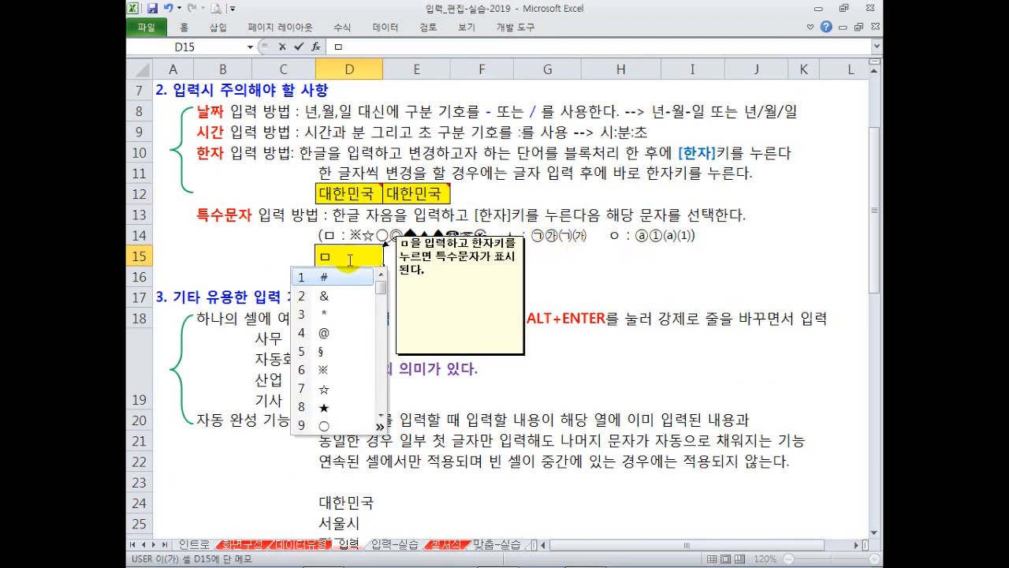
pyautogui.press('Escape')
pyautogui.press('Escape')
pyautogui.write('ㅁ')
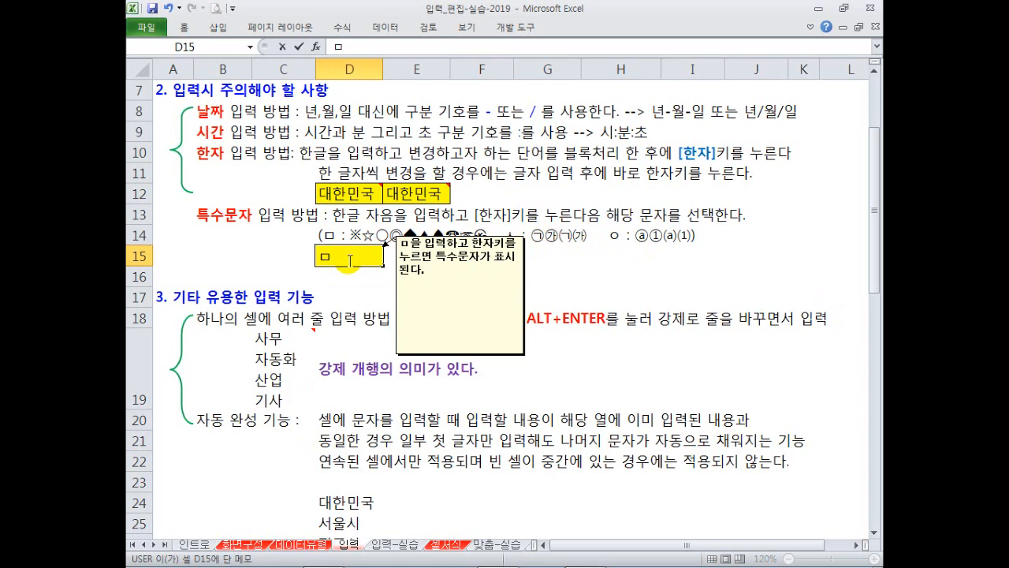
pyautogui.press('Hangul_Hanja')
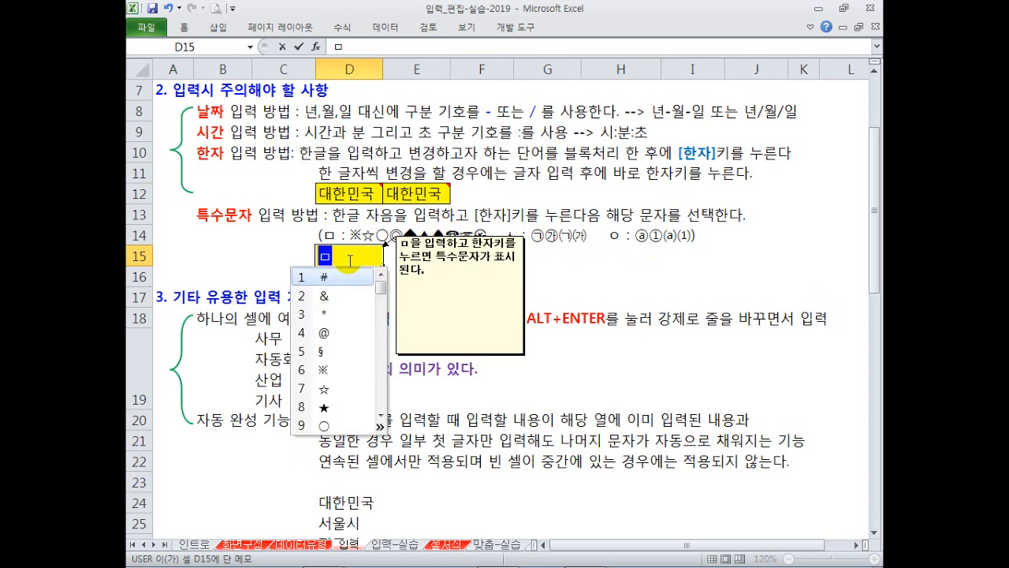
pyautogui.click(379, 427)
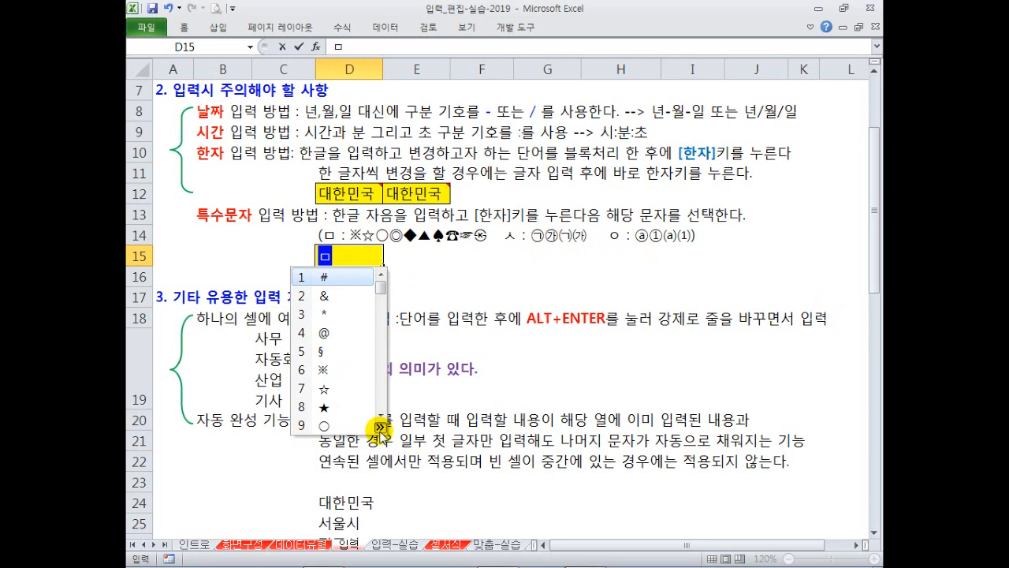
pyautogui.press('Tab')
pyautogui.press('Tab')
pyautogui.press('Tab')
pyautogui.press('Tab')
pyautogui.press('Tab')
pyautogui.press('Tab')
pyautogui.press('Tab')
pyautogui.press('Tab')
pyautogui.press('Tab')
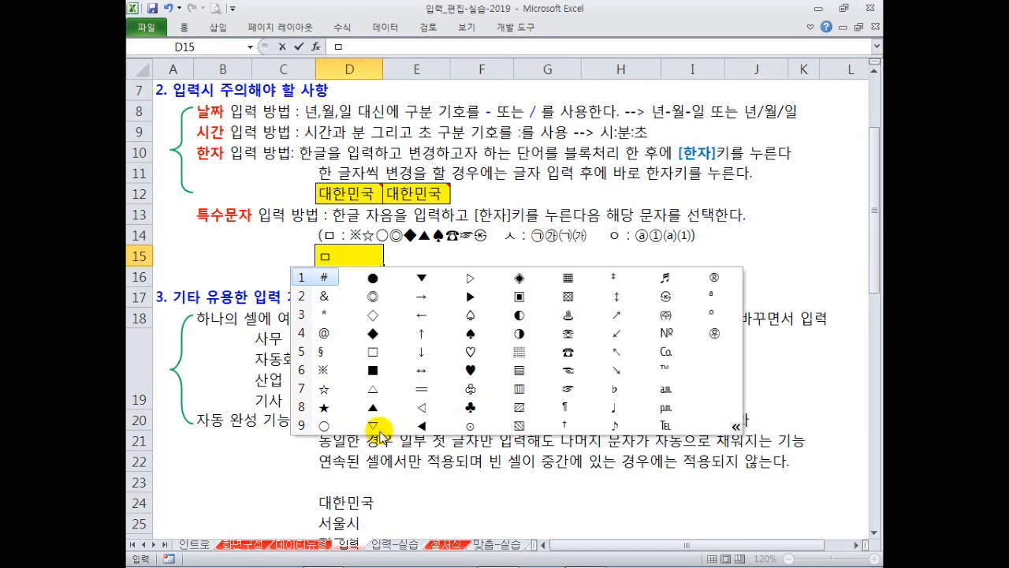
pyautogui.press('Tab')
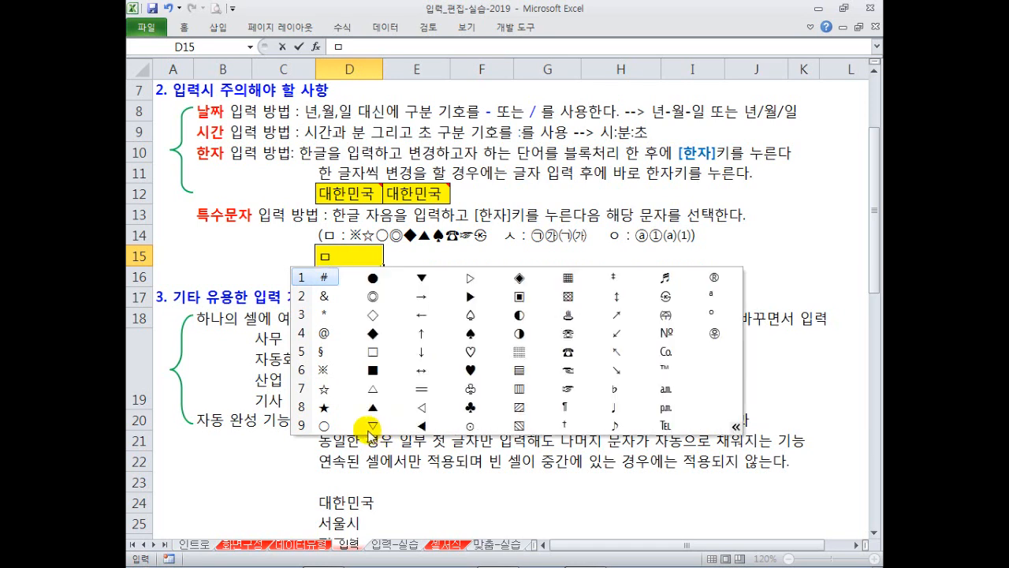
pyautogui.click(468, 351)
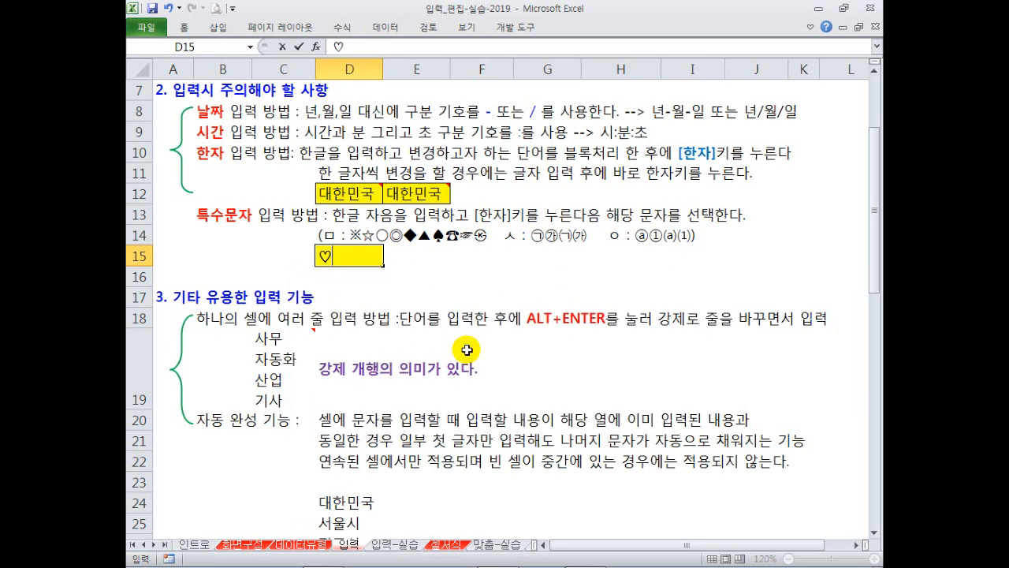
pyautogui.click(380, 298)
pyautogui.click(342, 257)
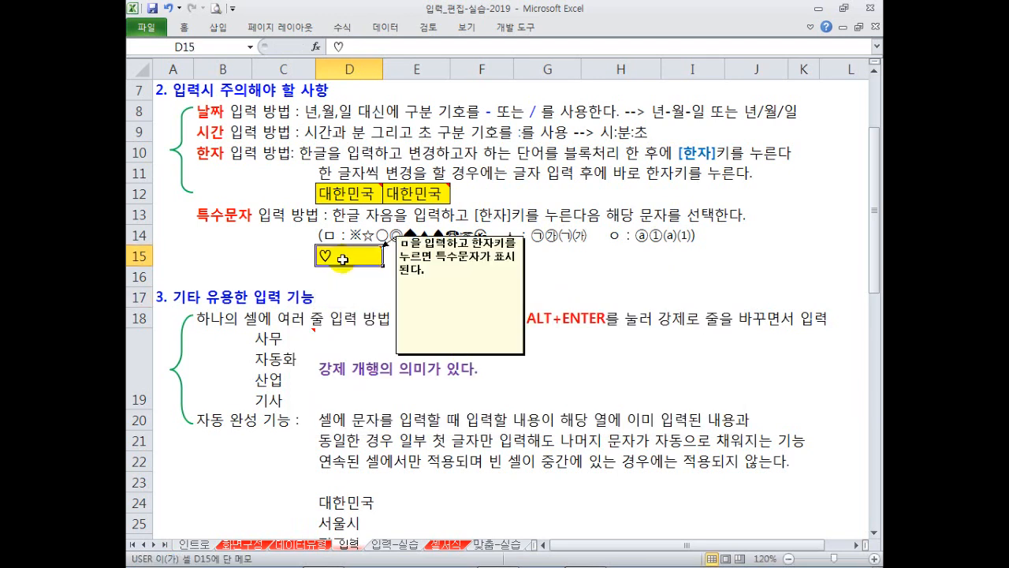
pyautogui.press('Delete')
pyautogui.click(477, 296)
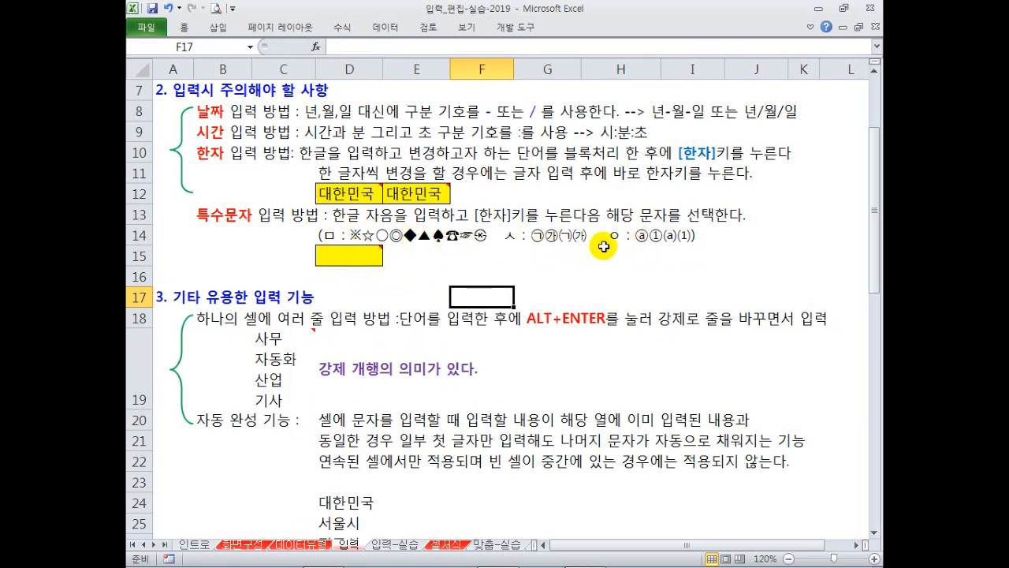
pyautogui.rightClick(351, 256)
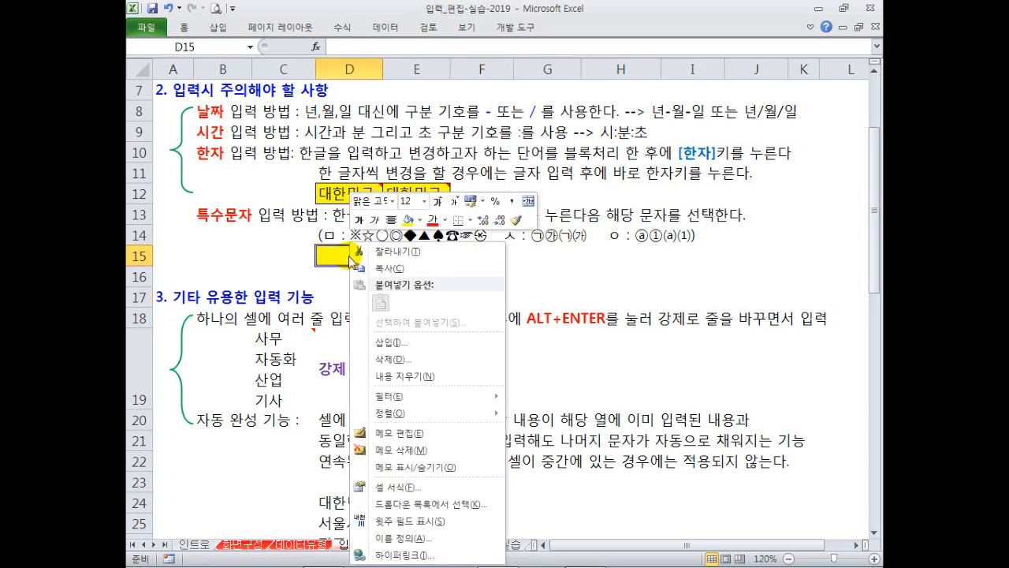
pyautogui.press('Escape')
pyautogui.write('ㅇ')
pyautogui.press('Hangul_Hanja')
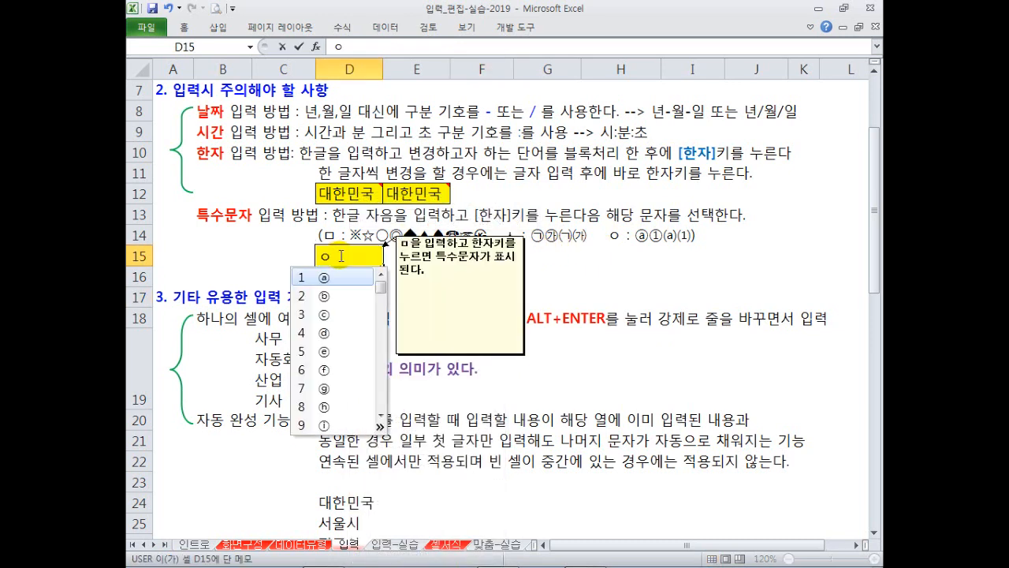
pyautogui.press('Tab')
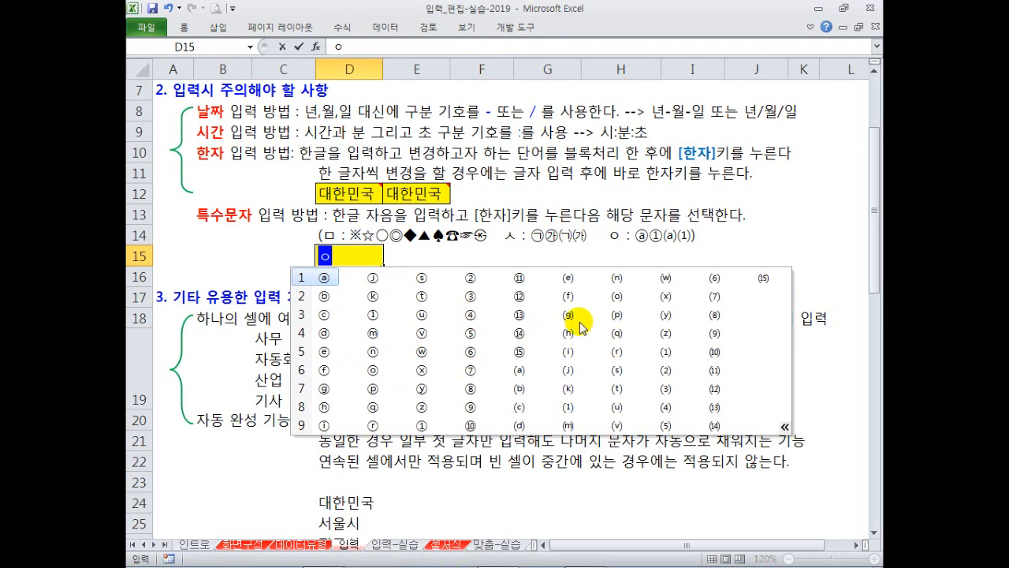
pyautogui.click(347, 265)
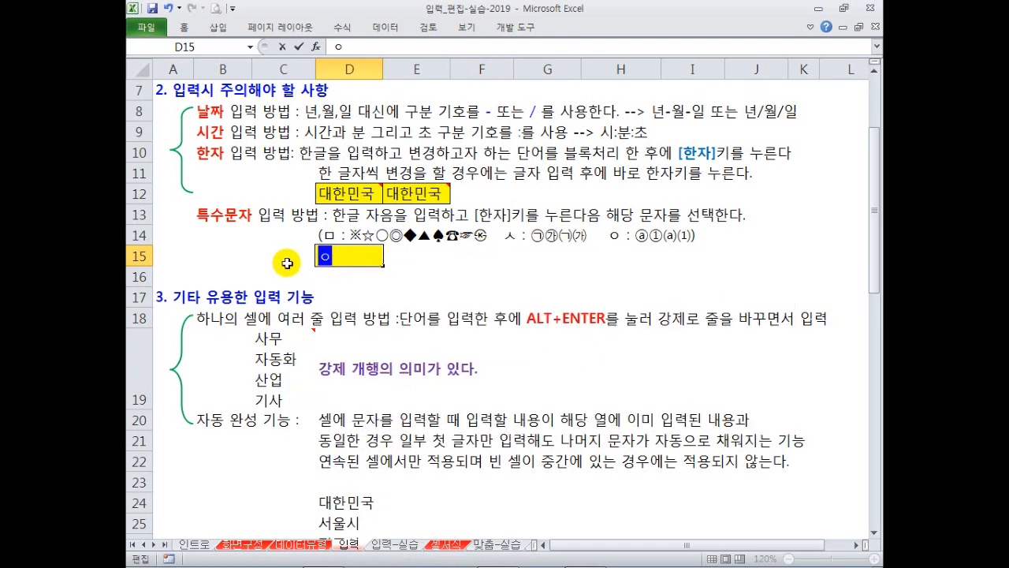
pyautogui.press('Hangul_Hanja')
pyautogui.press('Tab')
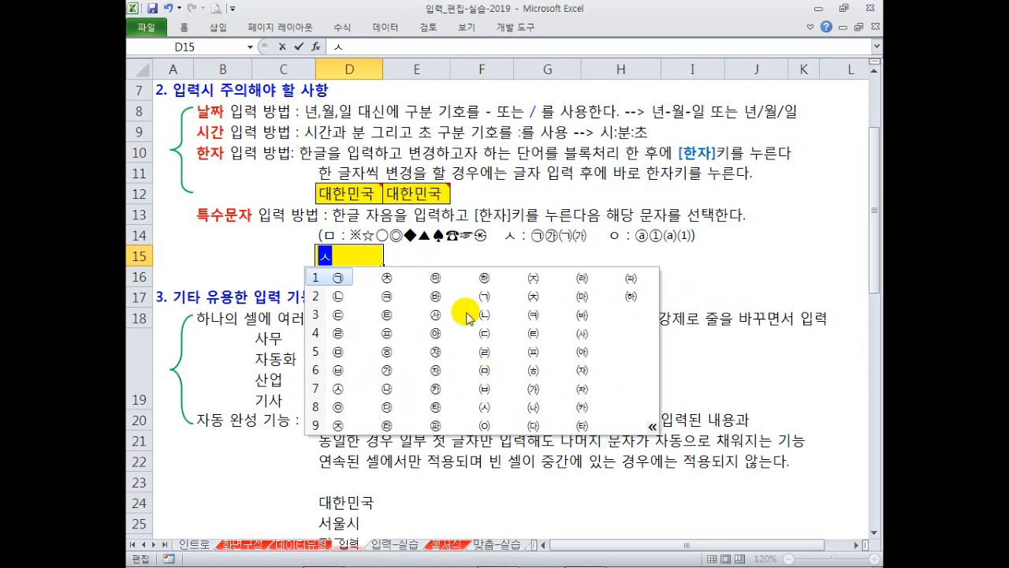
pyautogui.press('Escape')
pyautogui.click(404, 296)
pyautogui.click(345, 256)
pyautogui.press('Delete')
pyautogui.click(349, 293)
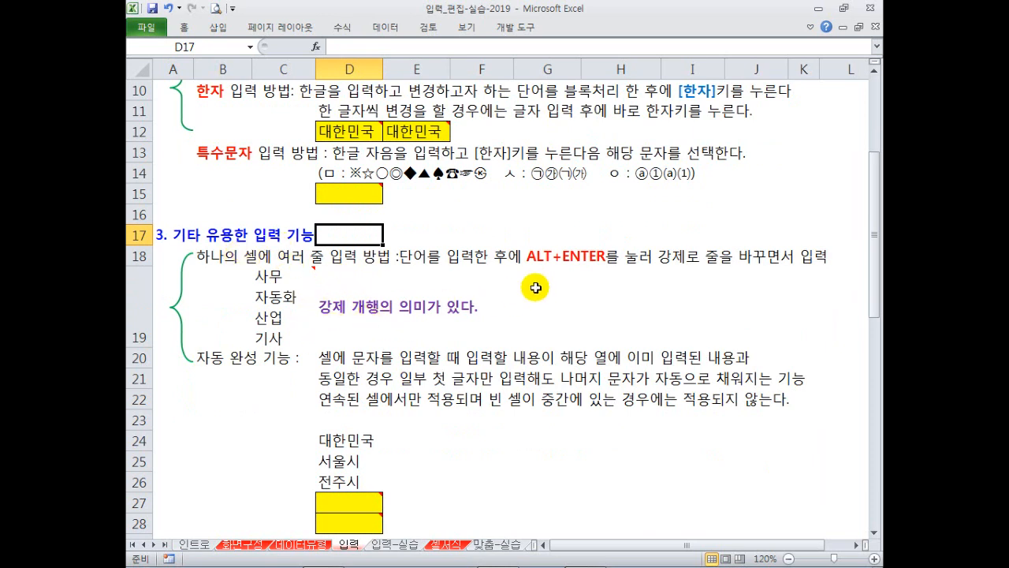
pyautogui.click(309, 283)
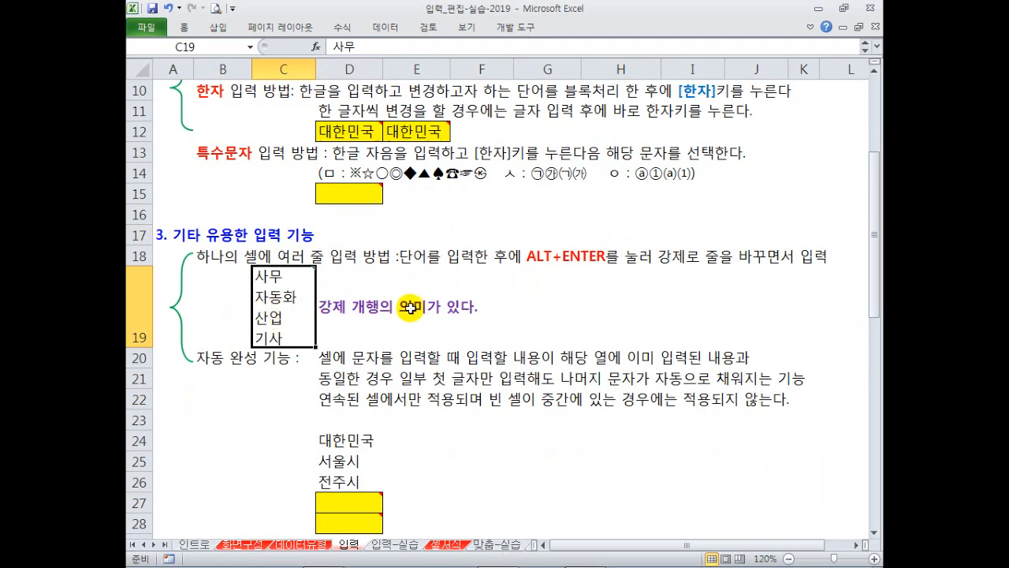
pyautogui.click(533, 273)
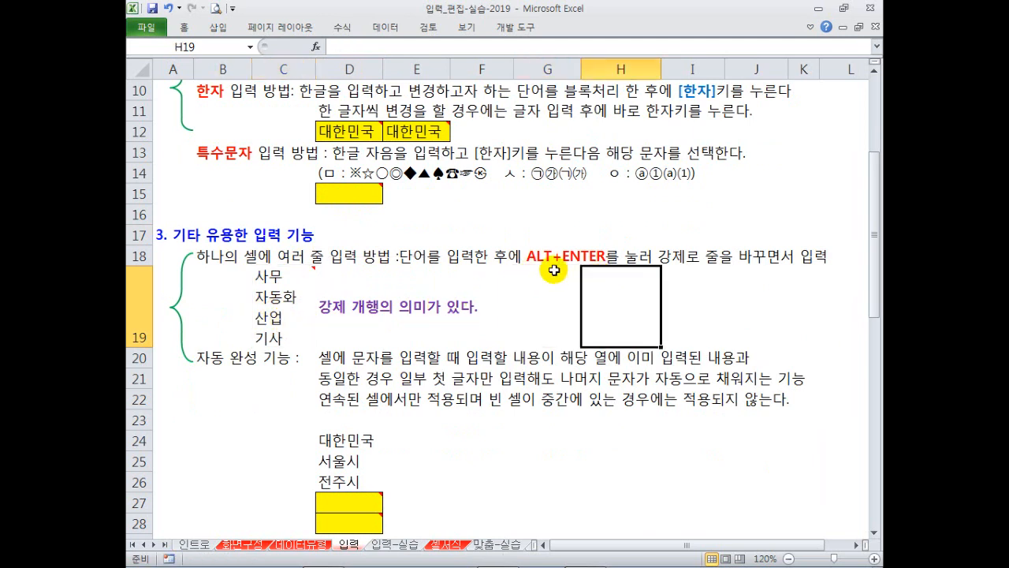
pyautogui.write('사무')
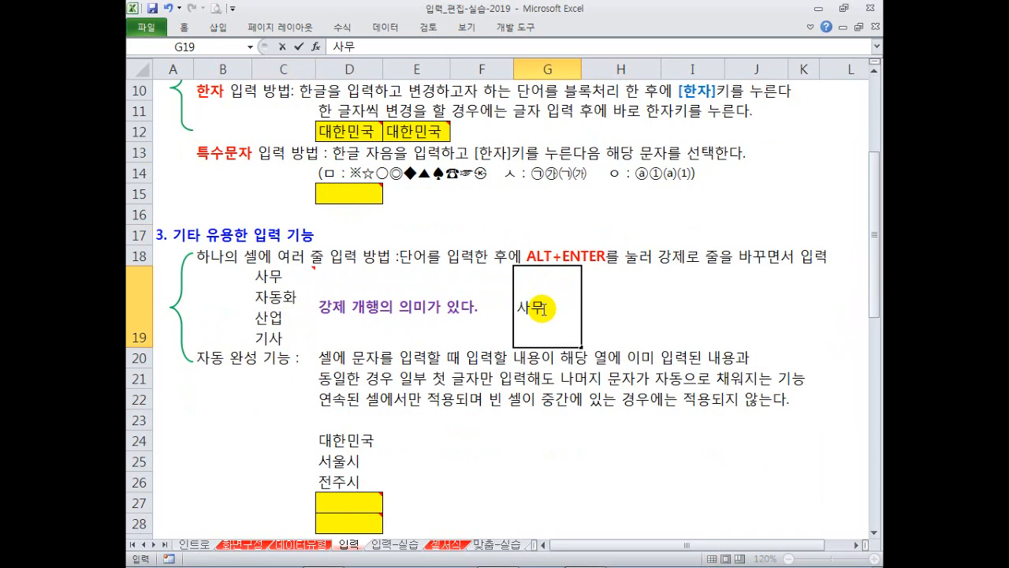
pyautogui.hotkey('alt', 'Return')
pyautogui.write('자동화')
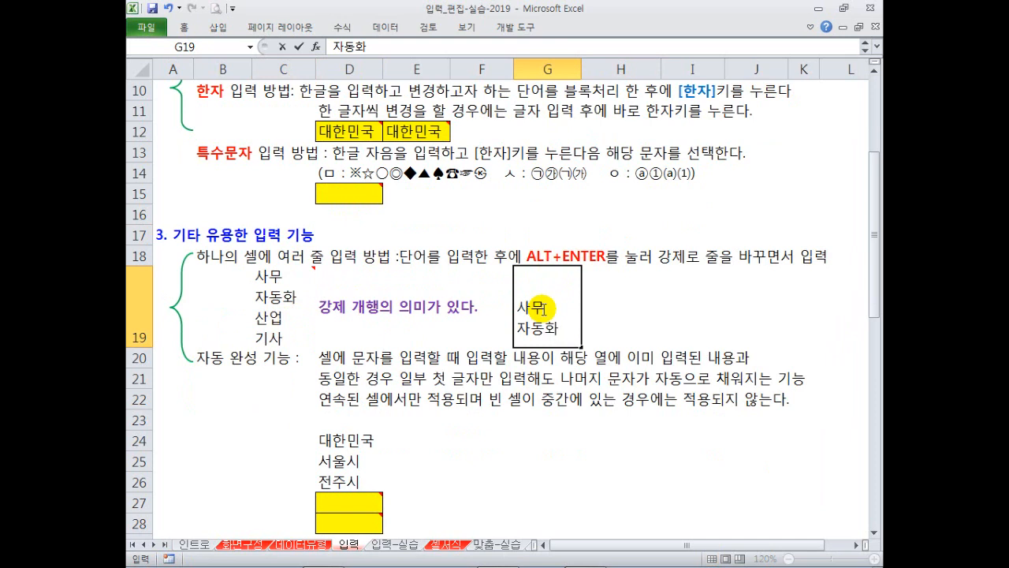
pyautogui.hotkey('alt', 'Return')
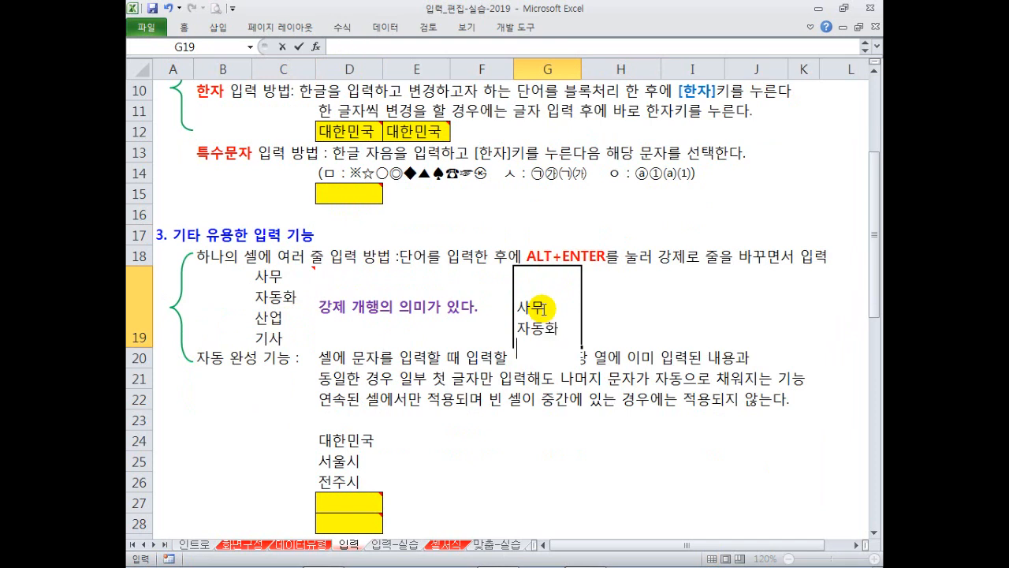
pyautogui.write('산업 ')
pyautogui.write('기사')
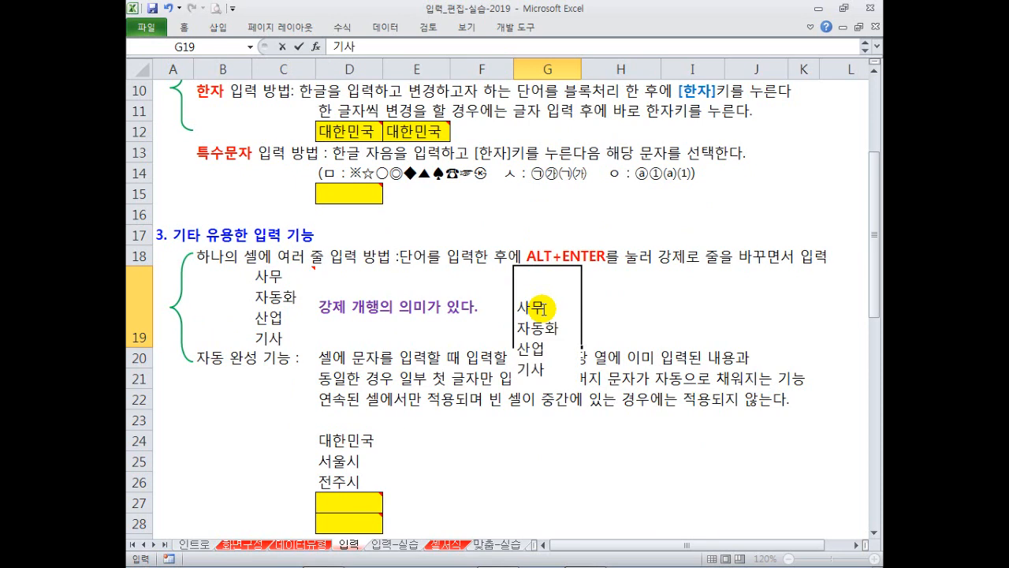
pyautogui.press('Return')
pyautogui.click(542, 309)
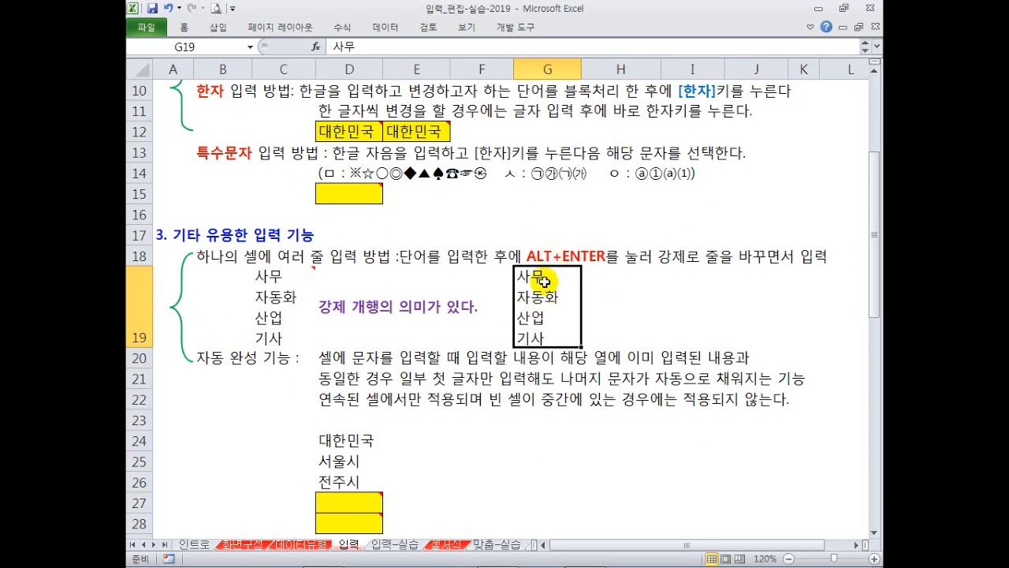
pyautogui.press('Delete')
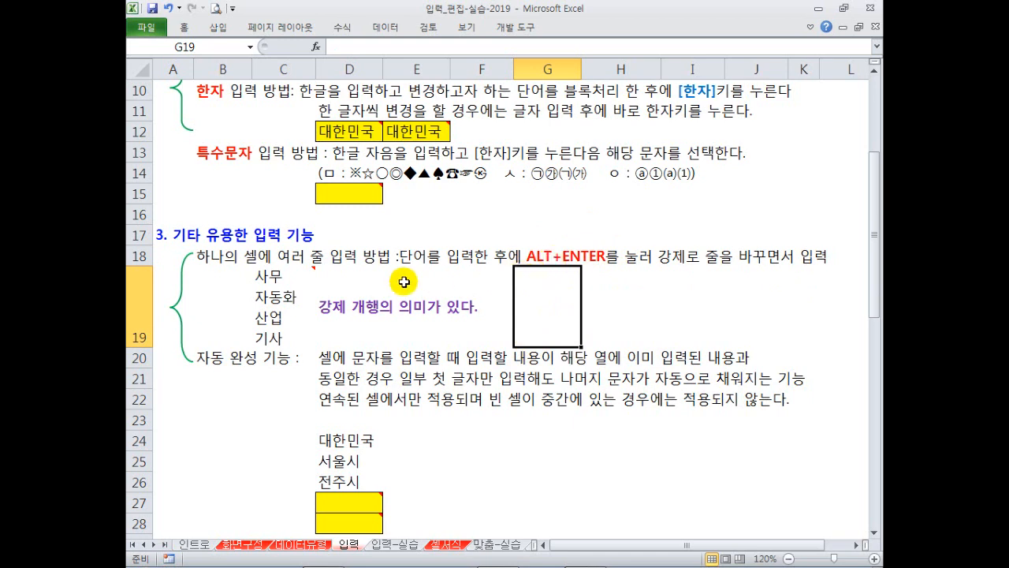
pyautogui.scroll(-1, 386, 282)
pyautogui.moveTo(308, 224)
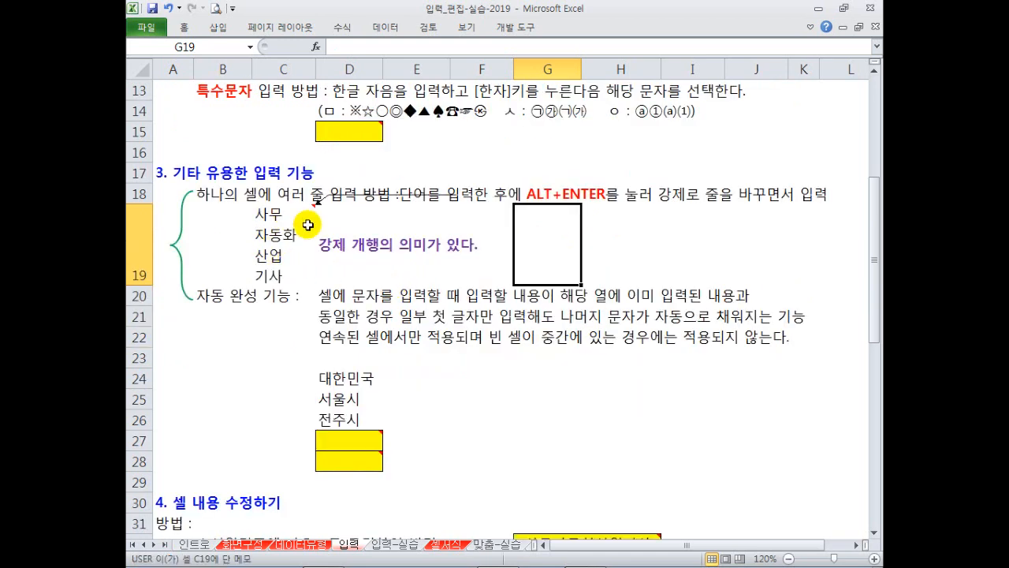
pyautogui.scroll(-1, 307, 225)
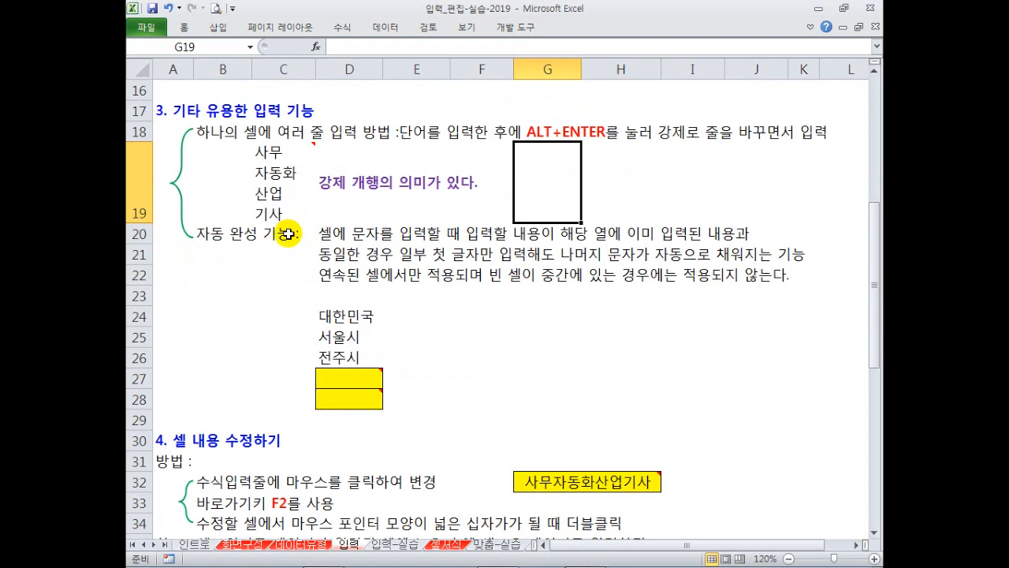
pyautogui.click(341, 383)
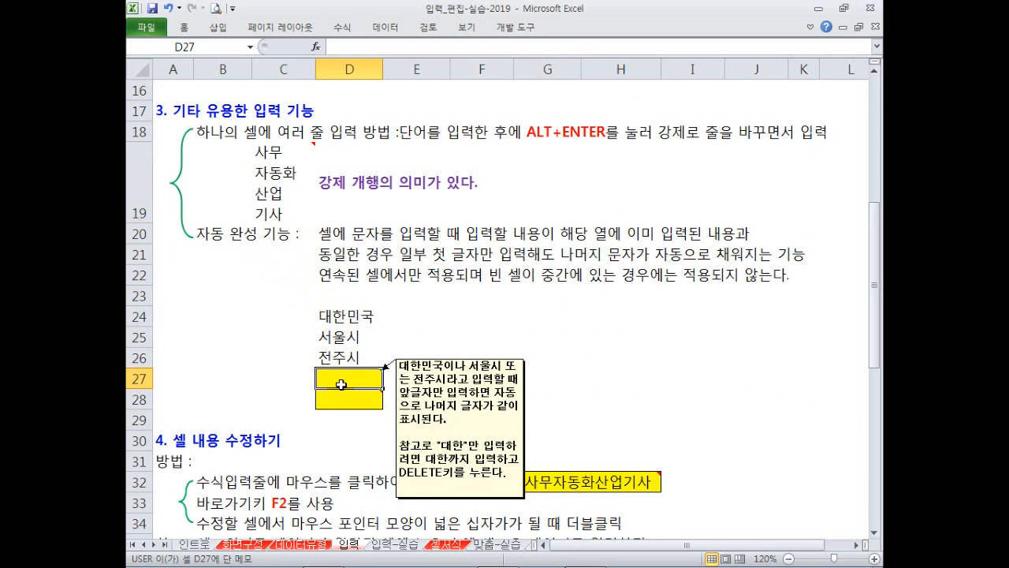
pyautogui.write('대한민국')
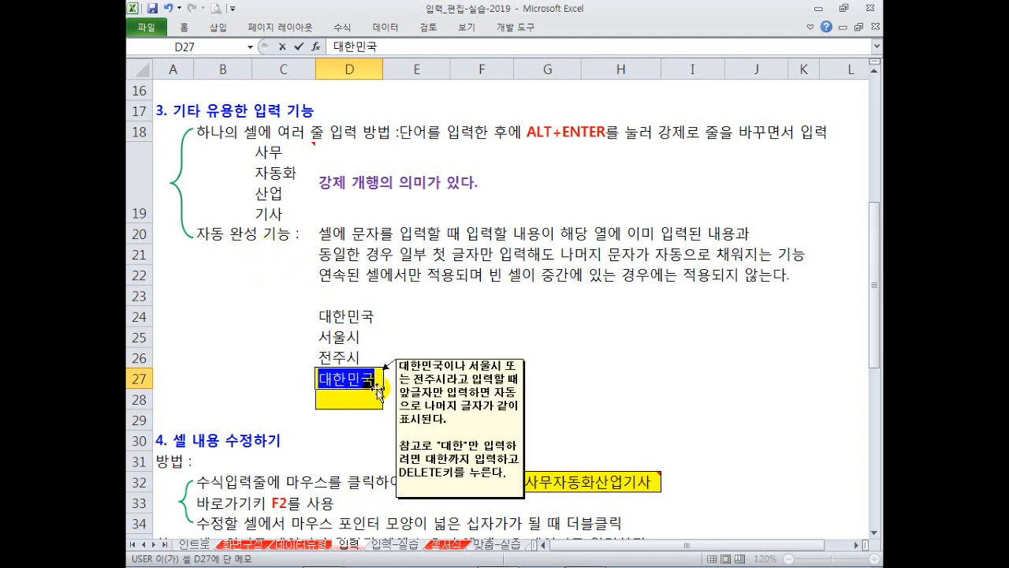
pyautogui.moveTo(315, 392)
pyautogui.moveTo(309, 363); pyautogui.dragTo(387, 390)
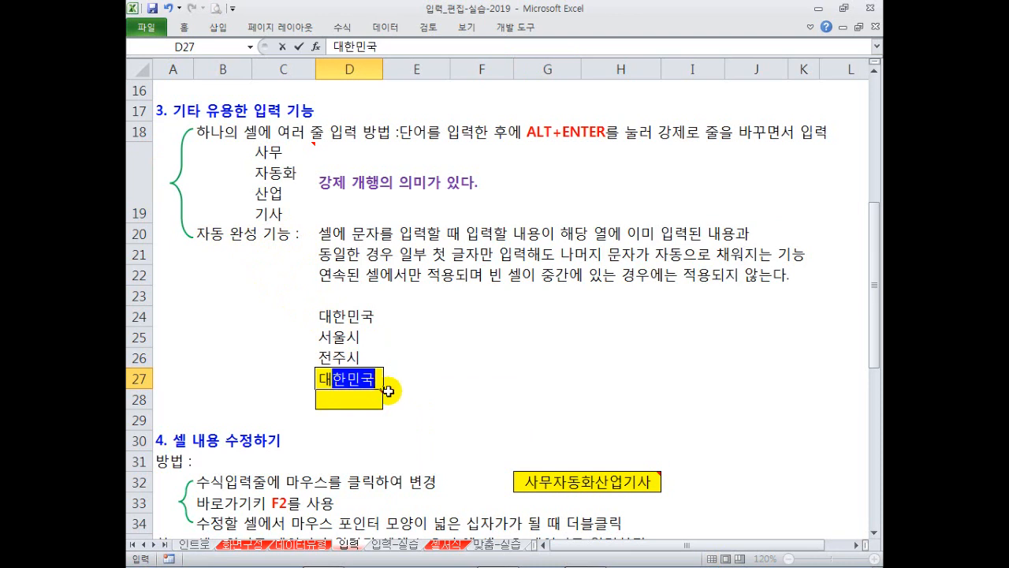
pyautogui.press('Return')
pyautogui.click(368, 379)
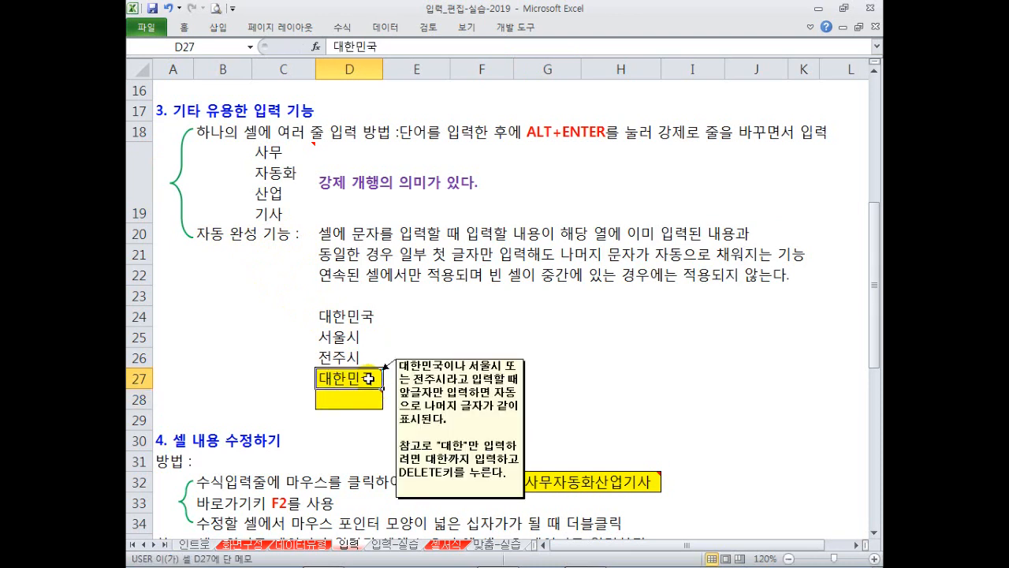
pyautogui.doubleClick(368, 379)
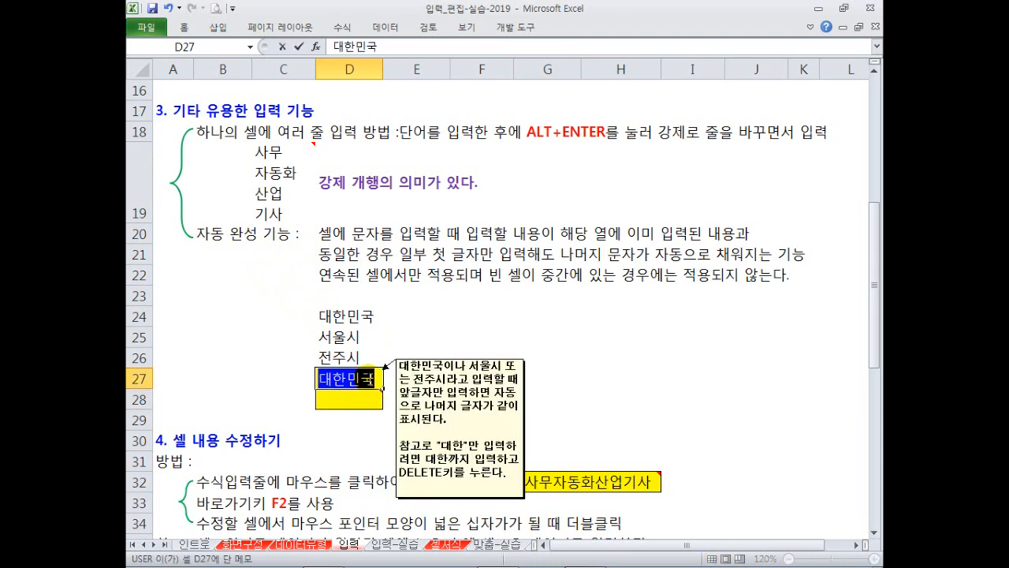
pyautogui.hotkey('shift', 'Left')
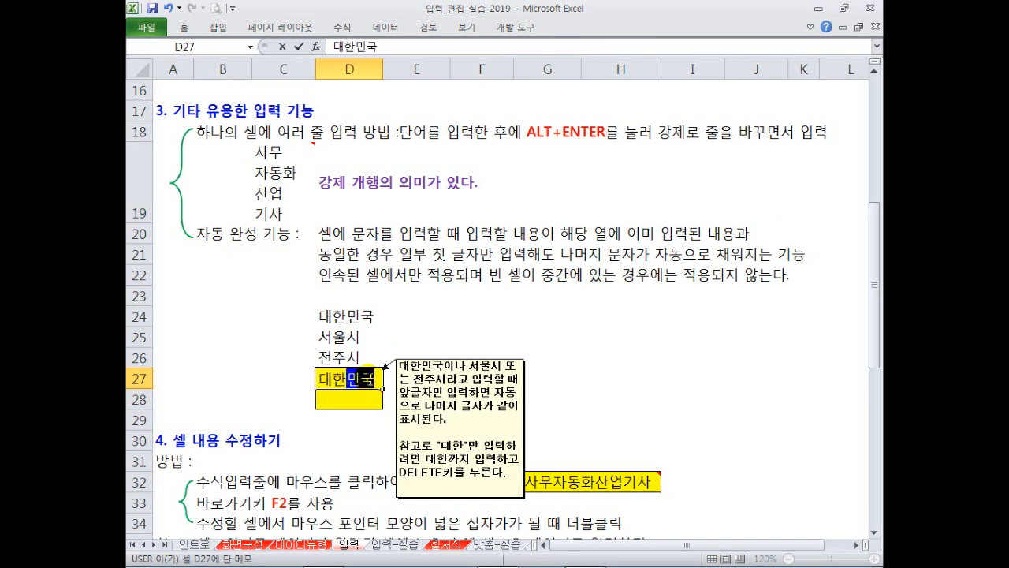
pyautogui.hotkey('shift', 'Right')
pyautogui.press('Delete')
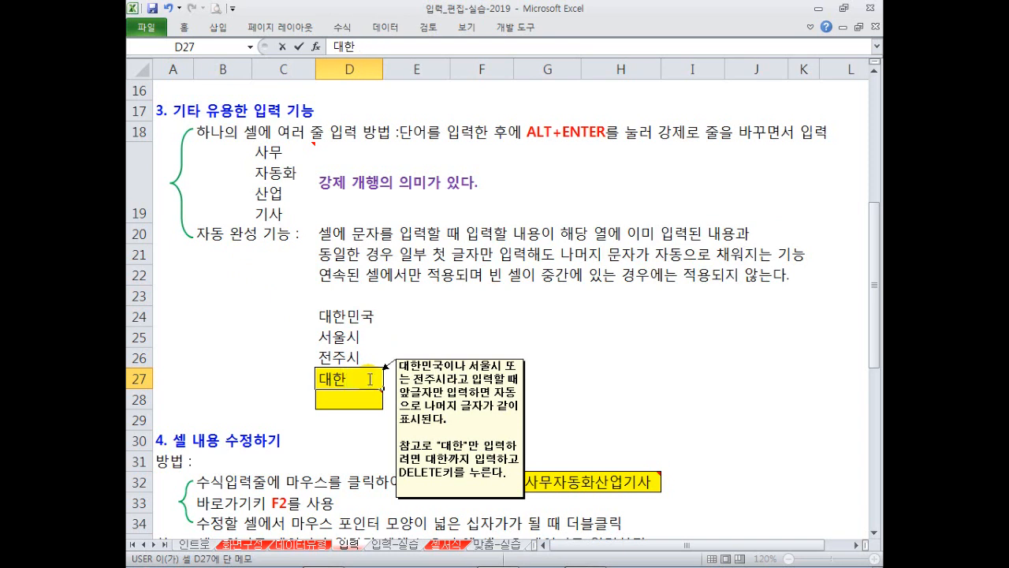
pyautogui.press('Return')
pyautogui.click(368, 378)
pyautogui.press('Delete')
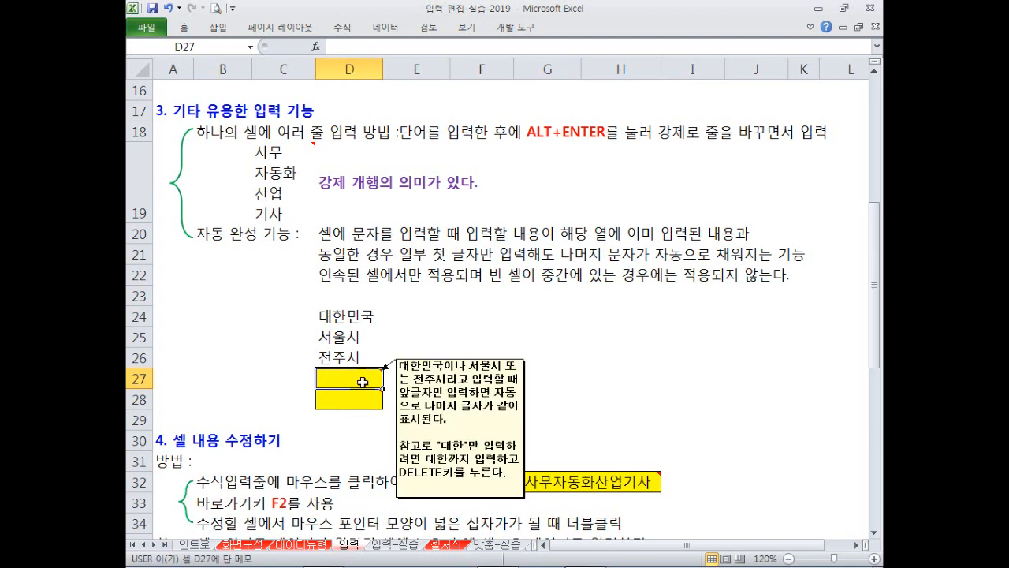
pyautogui.moveTo(337, 316); pyautogui.dragTo(333, 355)
pyautogui.click(337, 377)
pyautogui.moveTo(339, 378)
pyautogui.click(348, 295)
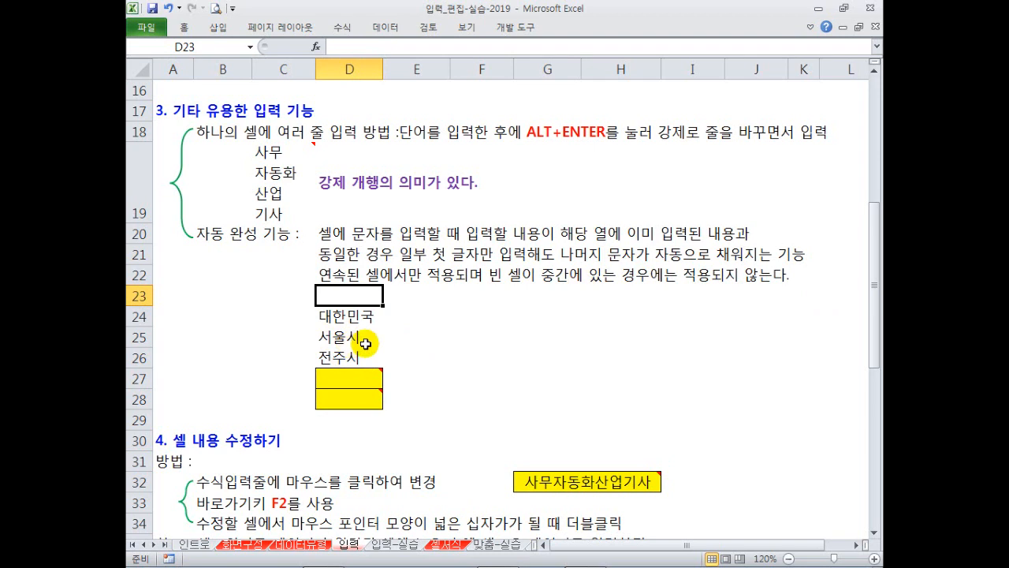
pyautogui.click(476, 319)
pyautogui.write('12345')
pyautogui.press('Return')
pyautogui.write('1')
pyautogui.press('Escape')
pyautogui.moveTo(475, 318); pyautogui.dragTo(478, 345)
pyautogui.press('Delete')
pyautogui.click(465, 277)
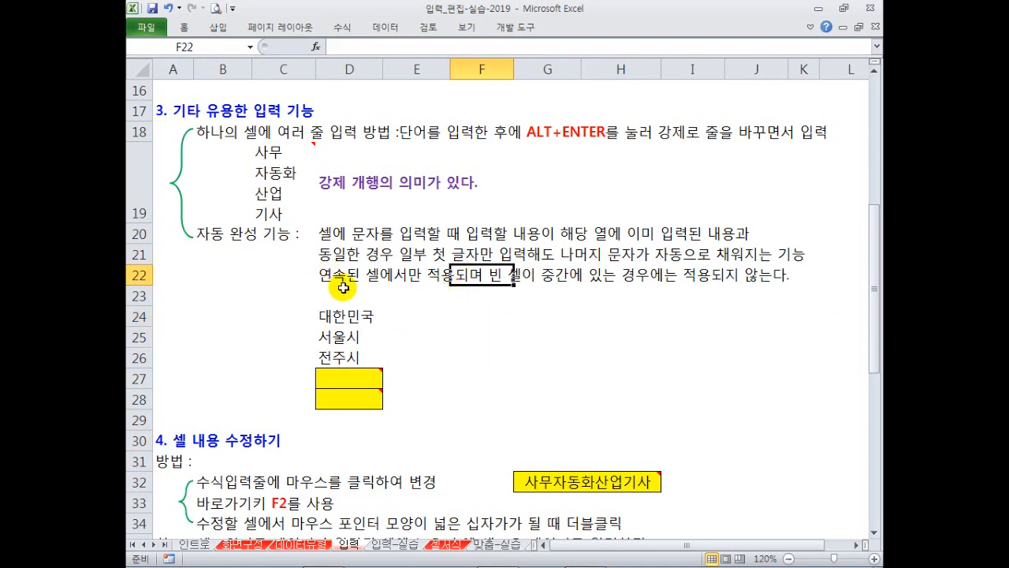
pyautogui.moveTo(369, 381)
pyautogui.scroll(-3, 376, 347)
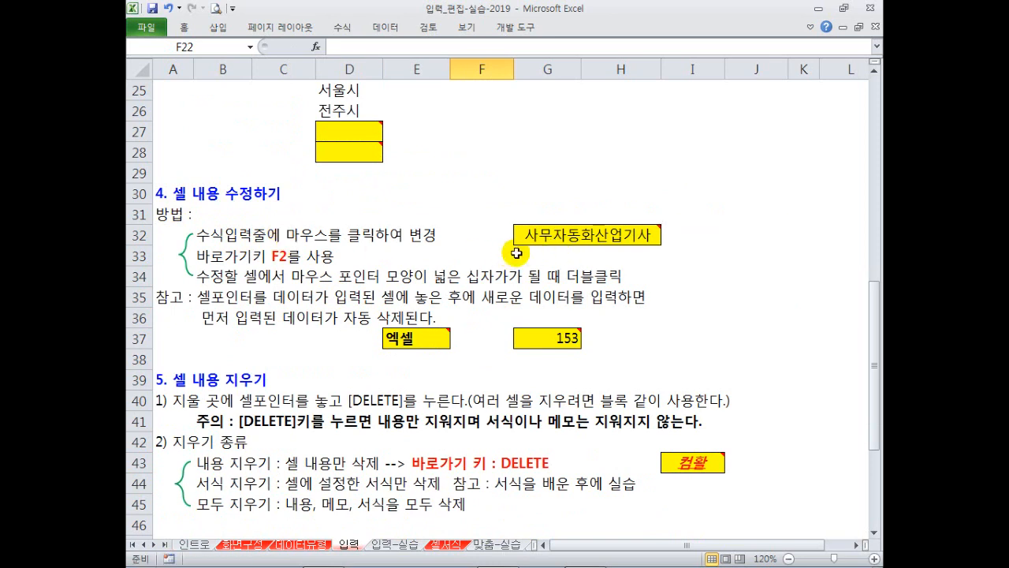
pyautogui.click(536, 237)
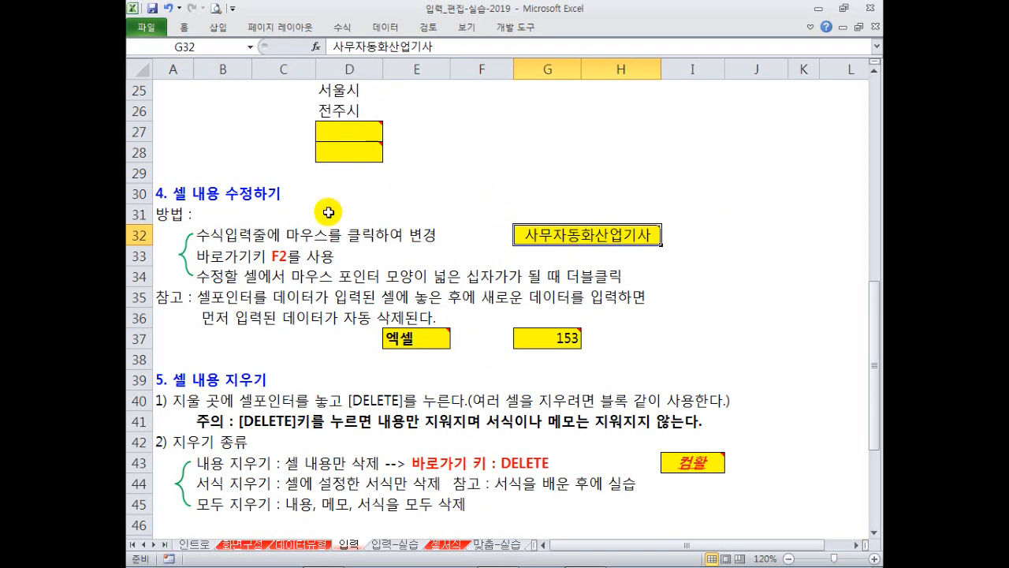
pyautogui.click(356, 46)
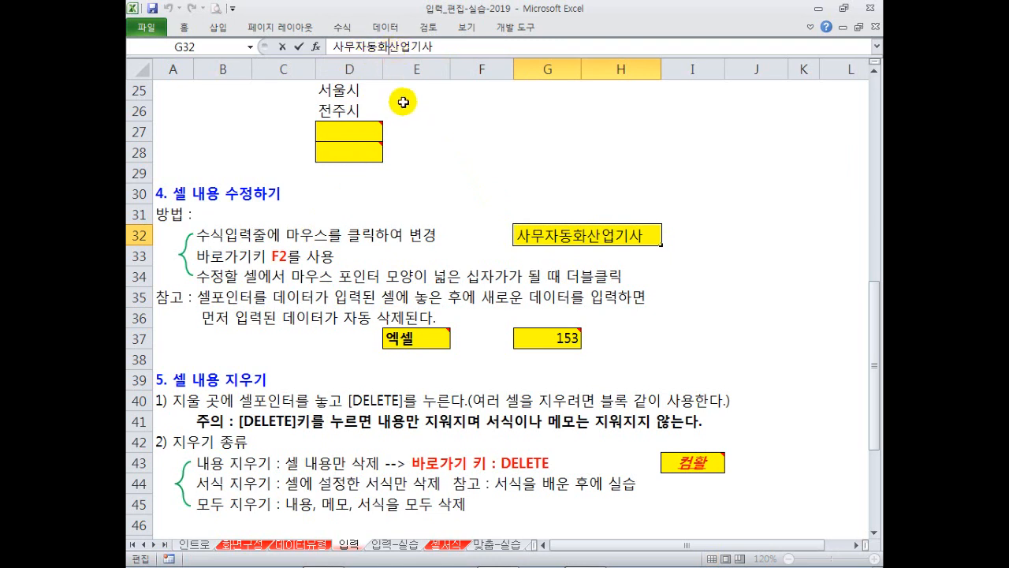
pyautogui.click(434, 158)
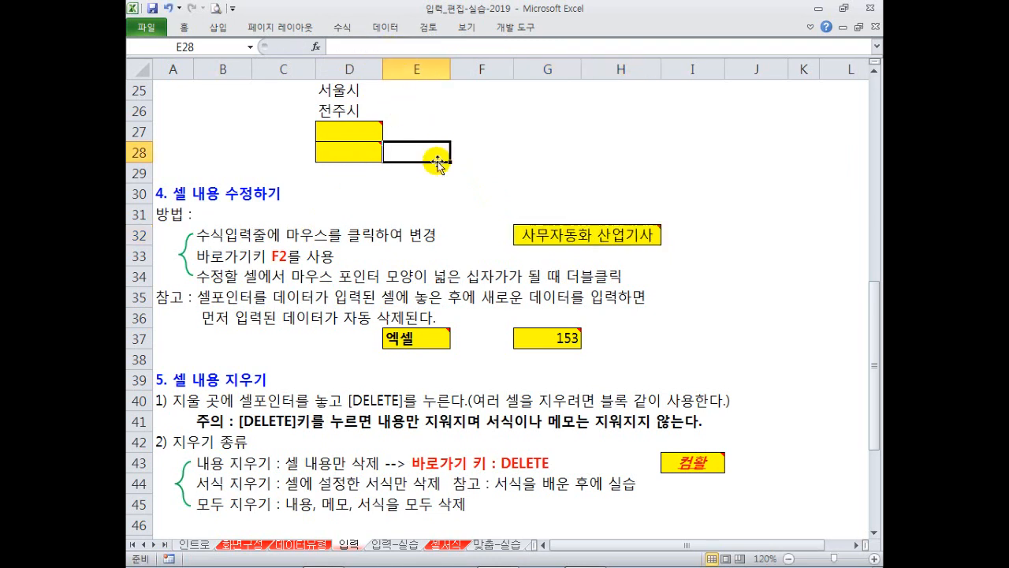
pyautogui.click(574, 251)
pyautogui.click(573, 237)
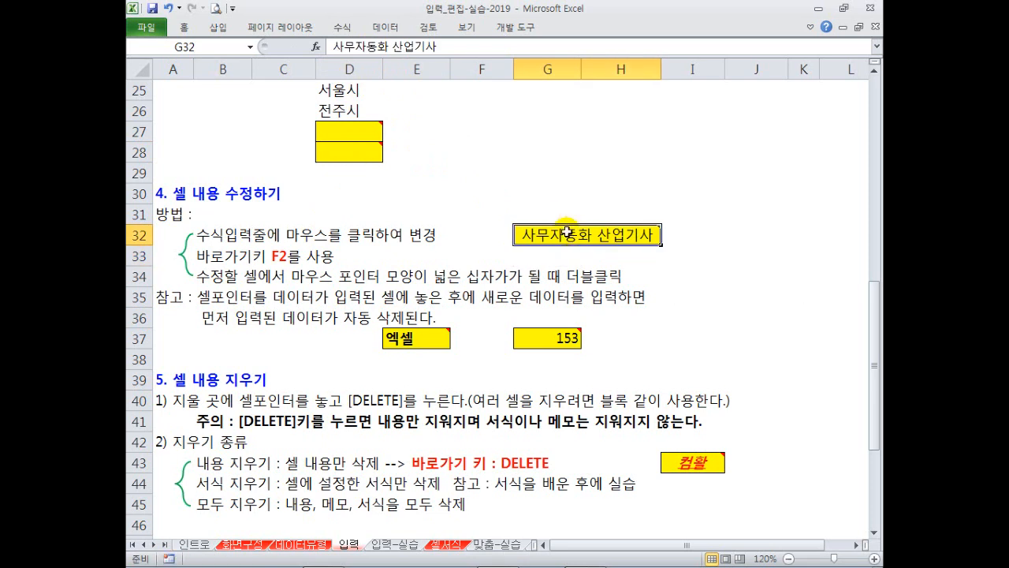
pyautogui.moveTo(566, 232)
pyautogui.press('F2')
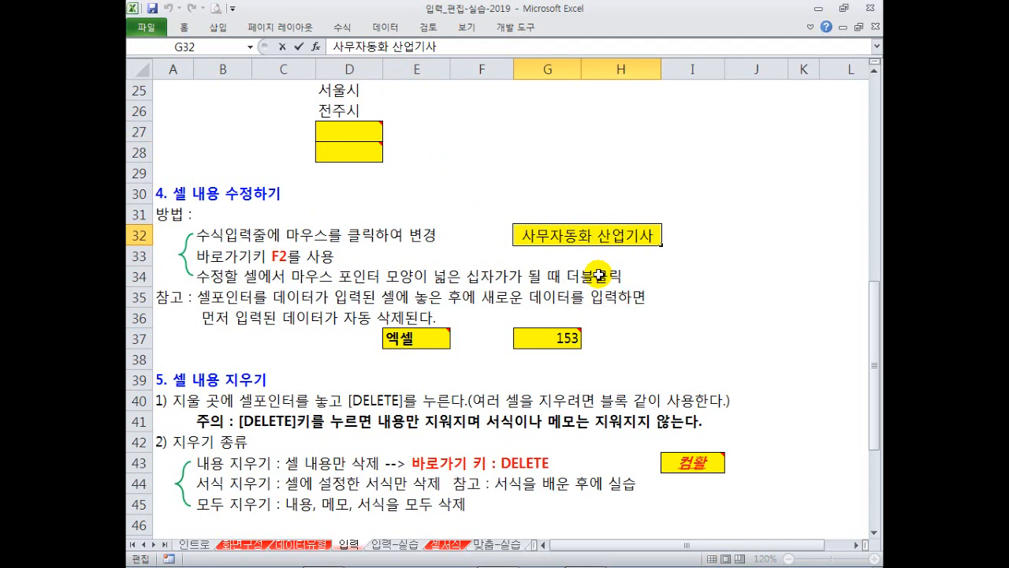
pyautogui.press('BackSpace')
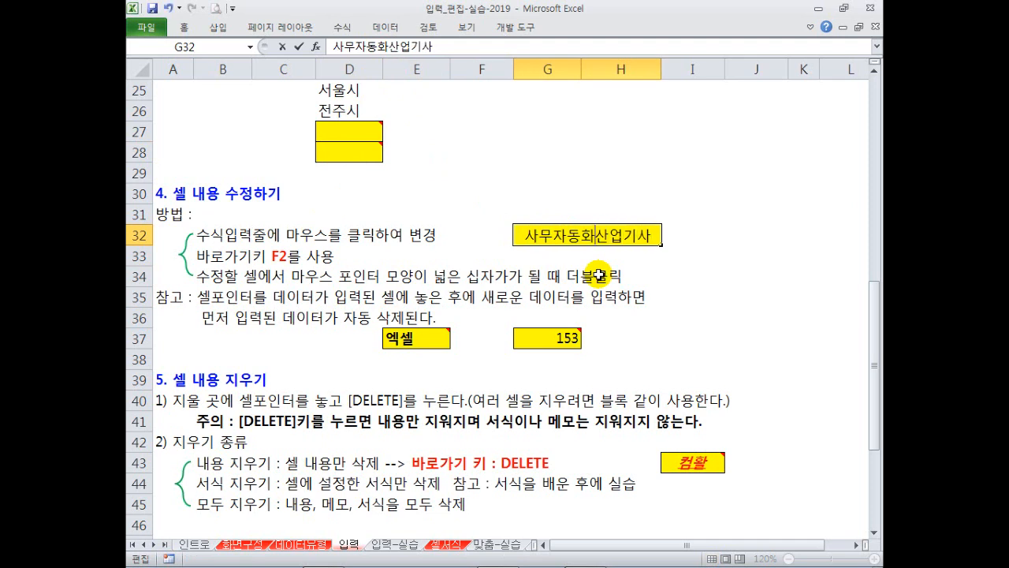
pyautogui.press('Return')
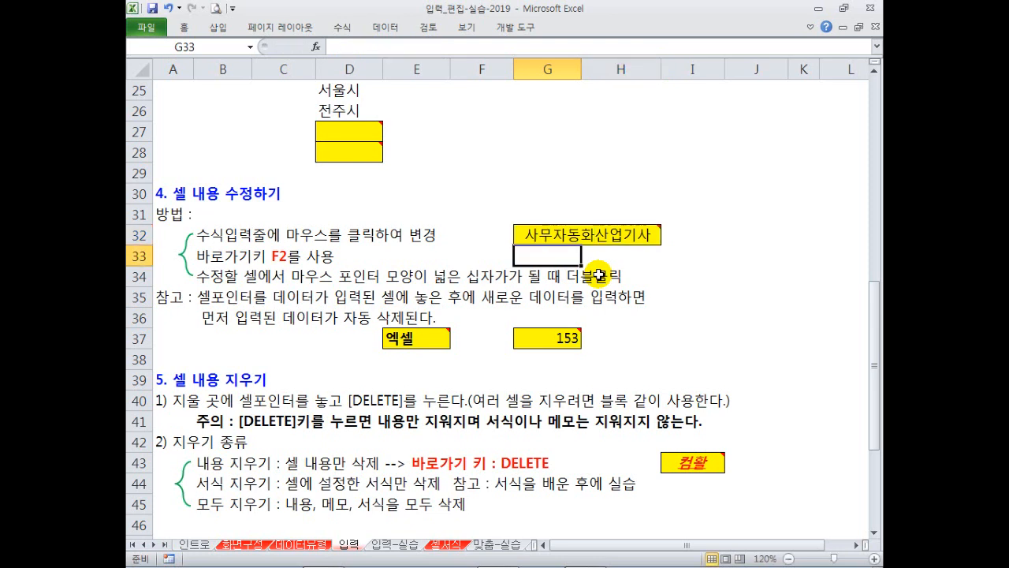
pyautogui.press('Up')
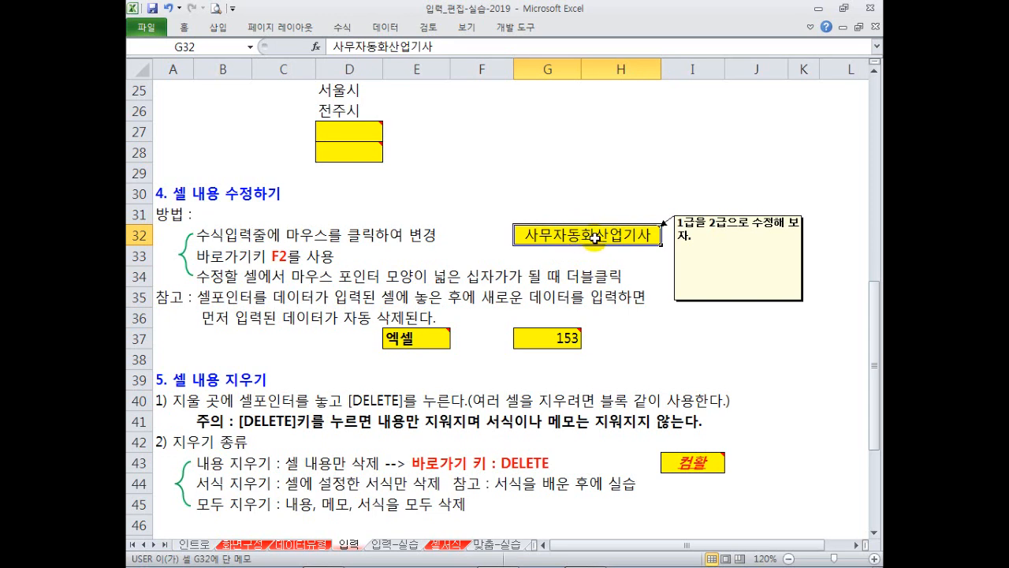
pyautogui.doubleClick(595, 238)
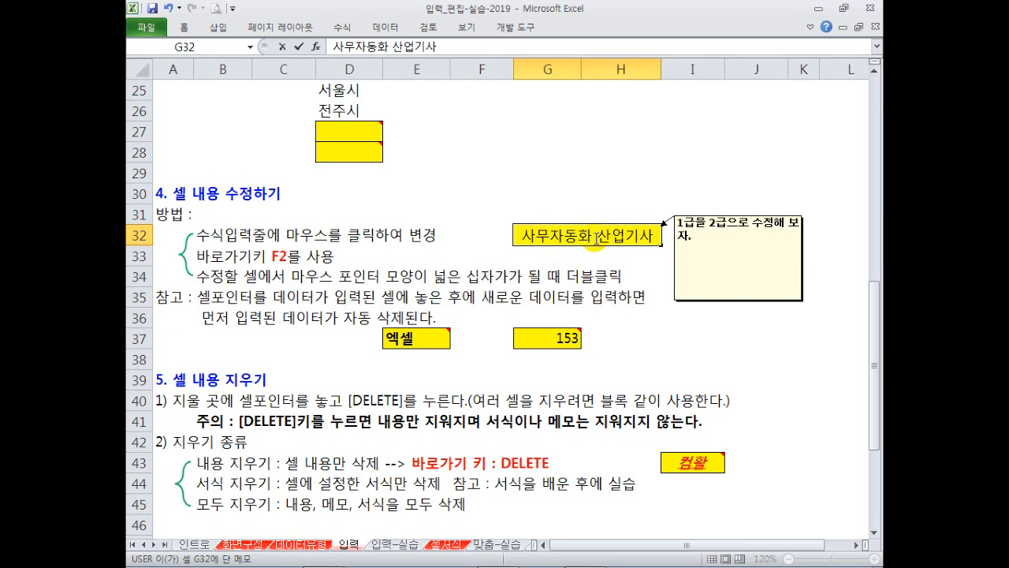
pyautogui.click(591, 254)
pyautogui.doubleClick(602, 237)
pyautogui.press('BackSpace')
pyautogui.press('Return')
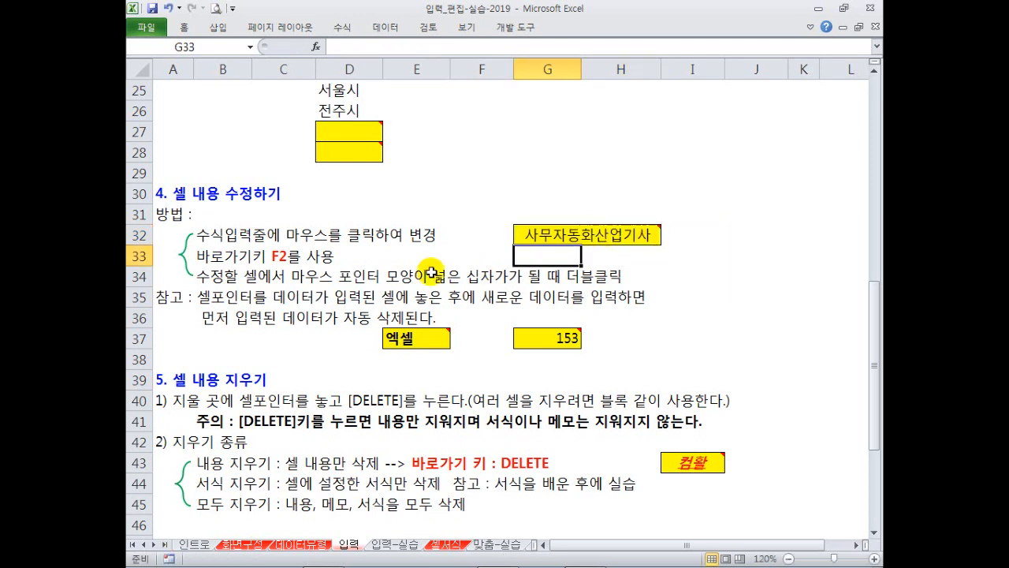
pyautogui.click(225, 282)
pyautogui.click(233, 318)
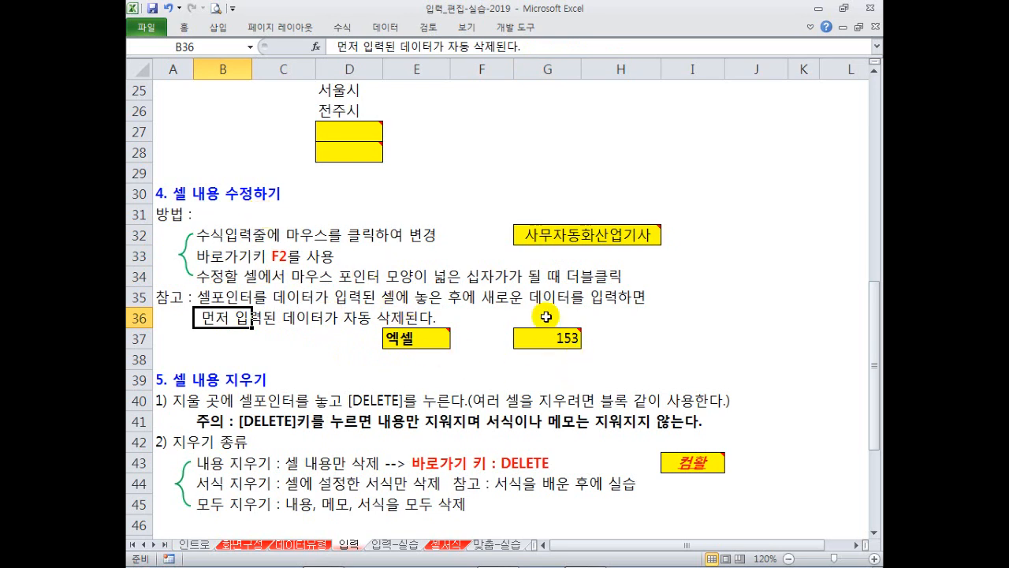
# Overwrite cell E37 with 컴활.
pyautogui.click(418, 339)
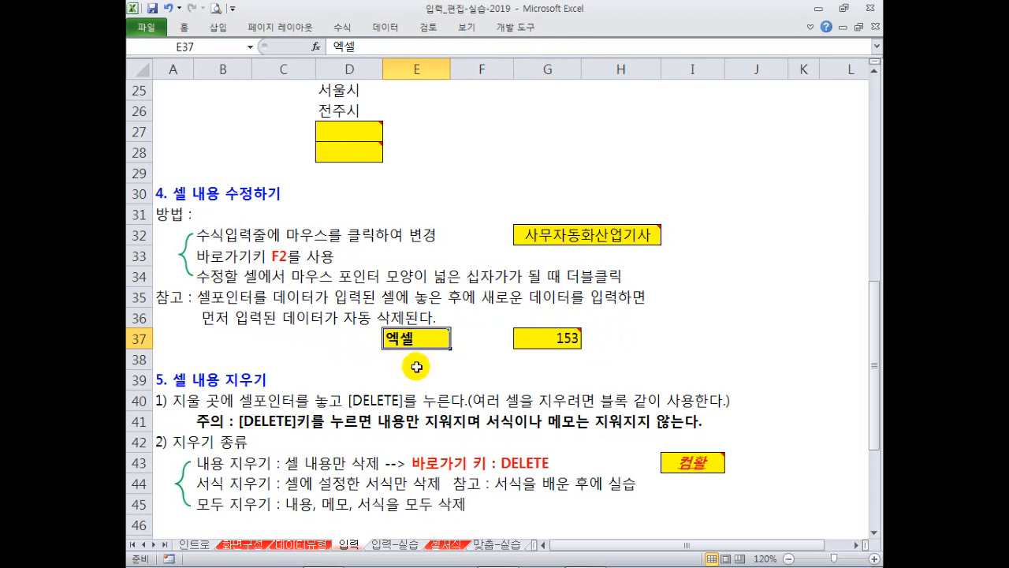
pyautogui.write('컴화')
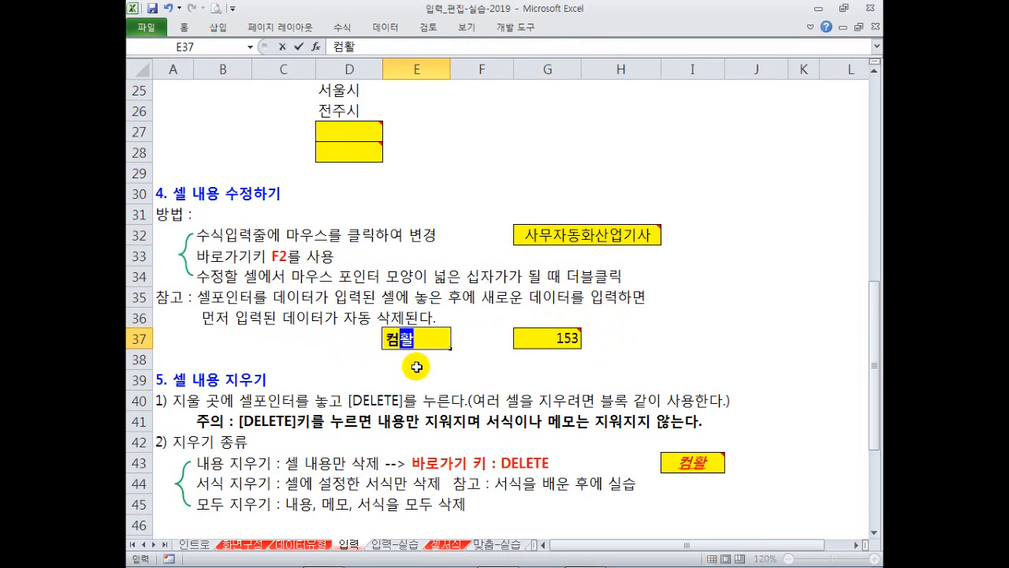
pyautogui.press('Return')
# Replace G37's 153 with 135, then select B35:C36 and C37.
pyautogui.press('Up')
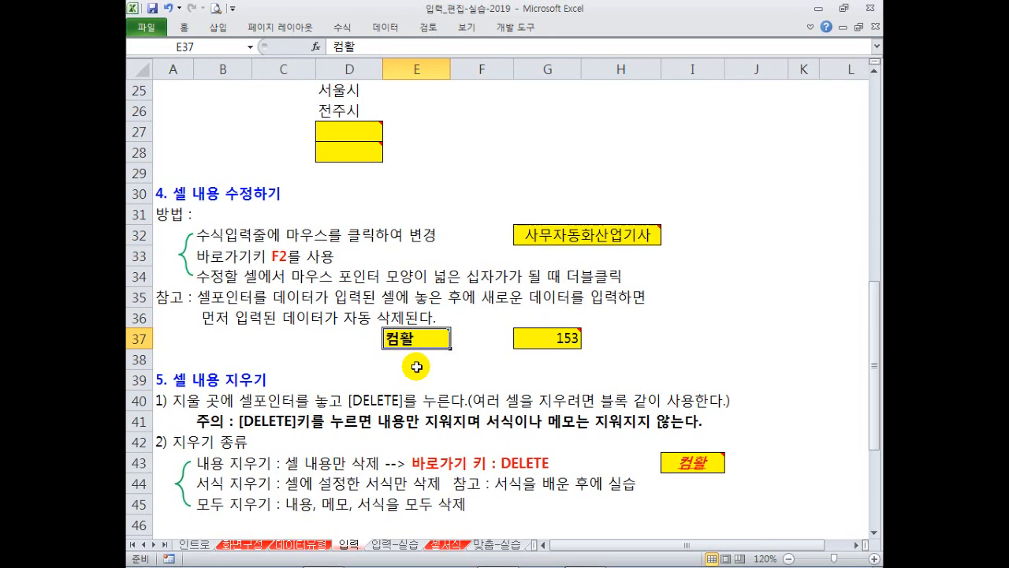
pyautogui.press('Right')
pyautogui.press('Right')
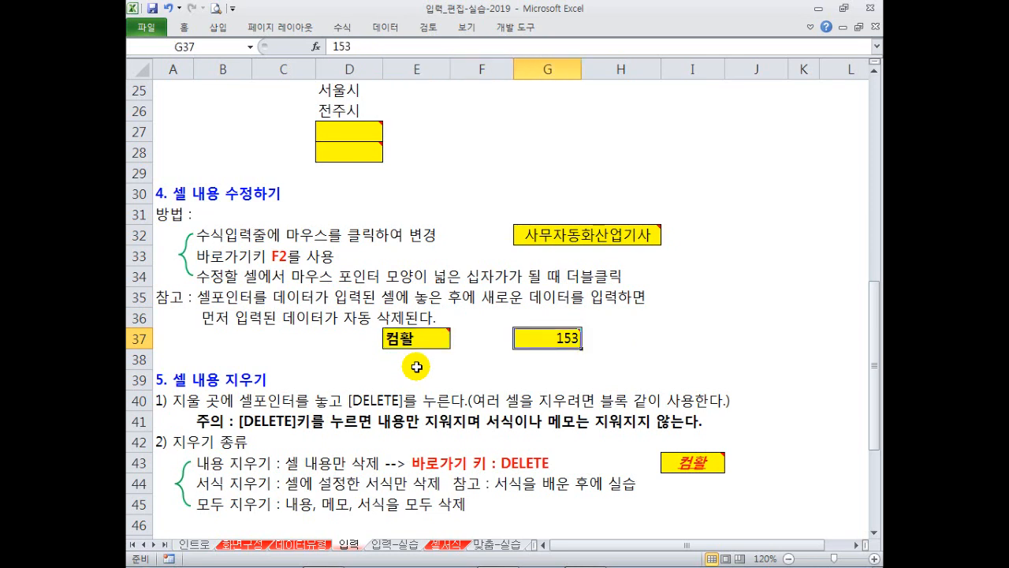
pyautogui.press('F2')
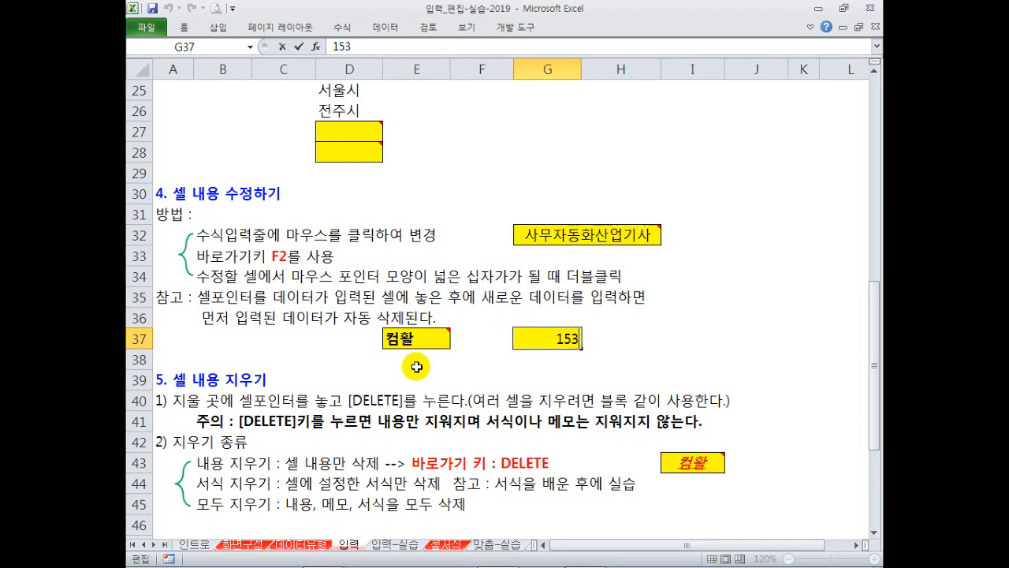
pyautogui.press('Escape')
pyautogui.write('1')
pyautogui.hotkey('ctrl', 'Return')
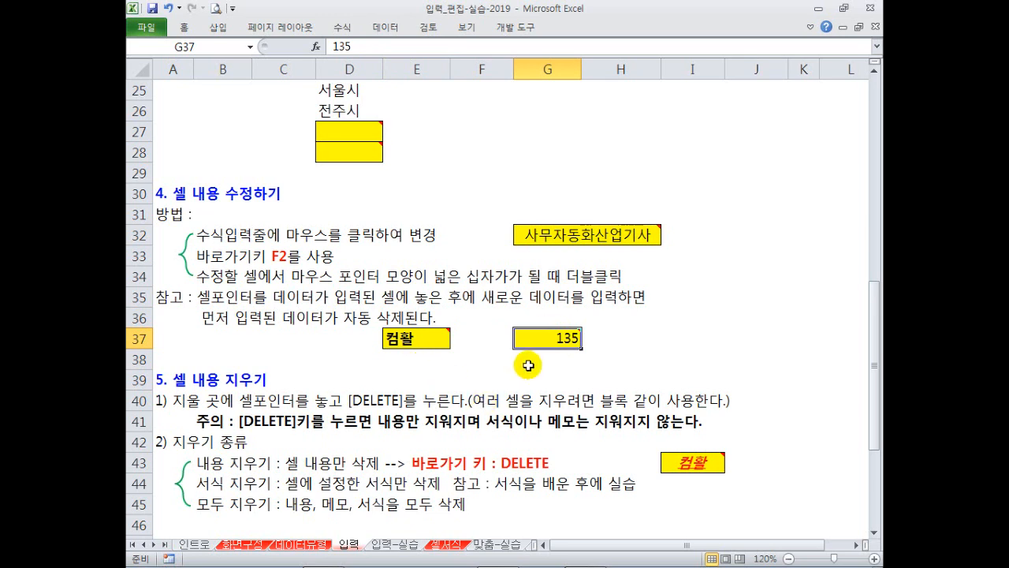
pyautogui.moveTo(230, 304); pyautogui.dragTo(291, 307)
pyautogui.click(288, 336)
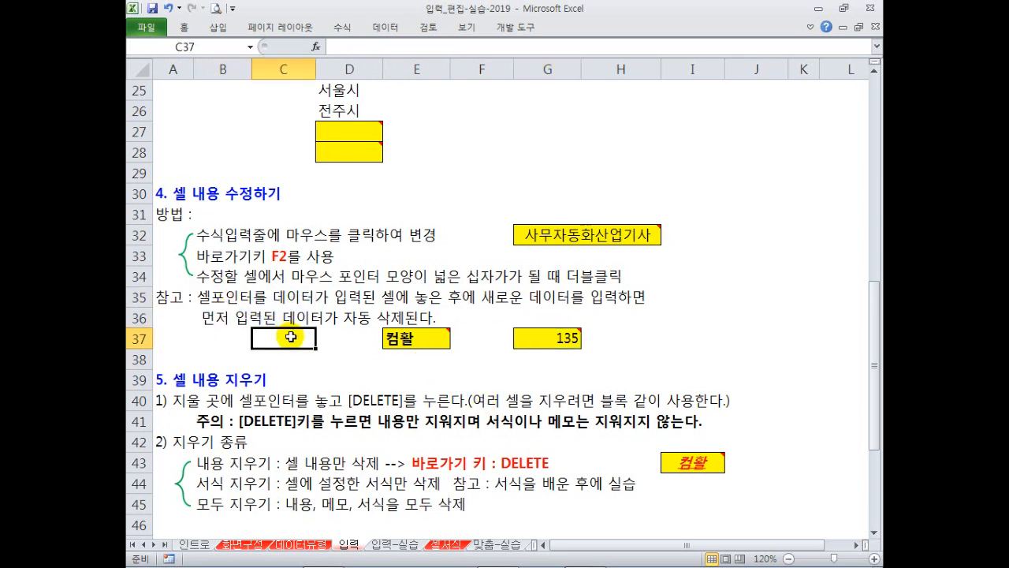
pyautogui.scroll(-2, 291, 337)
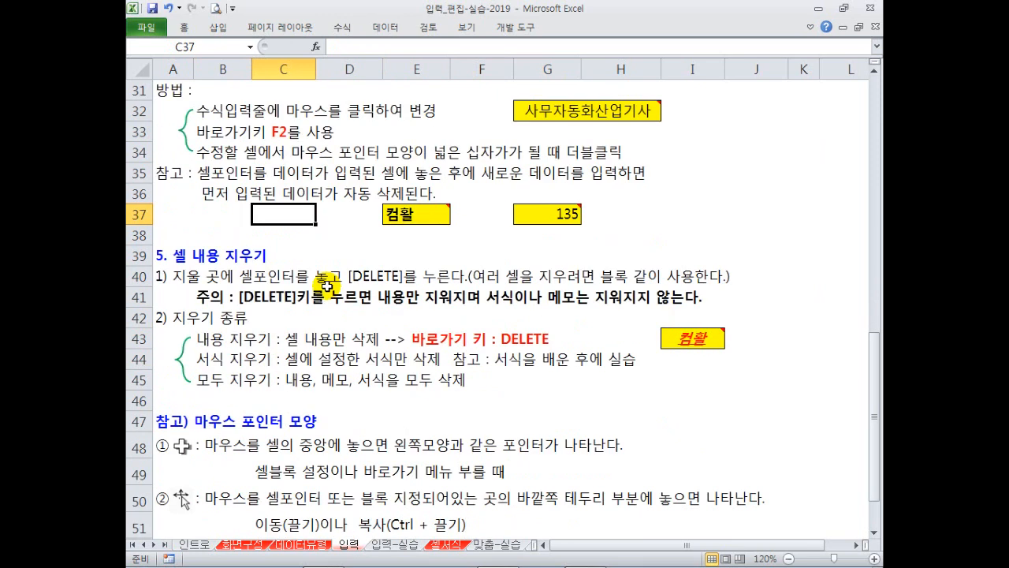
pyautogui.scroll(1, 232, 268)
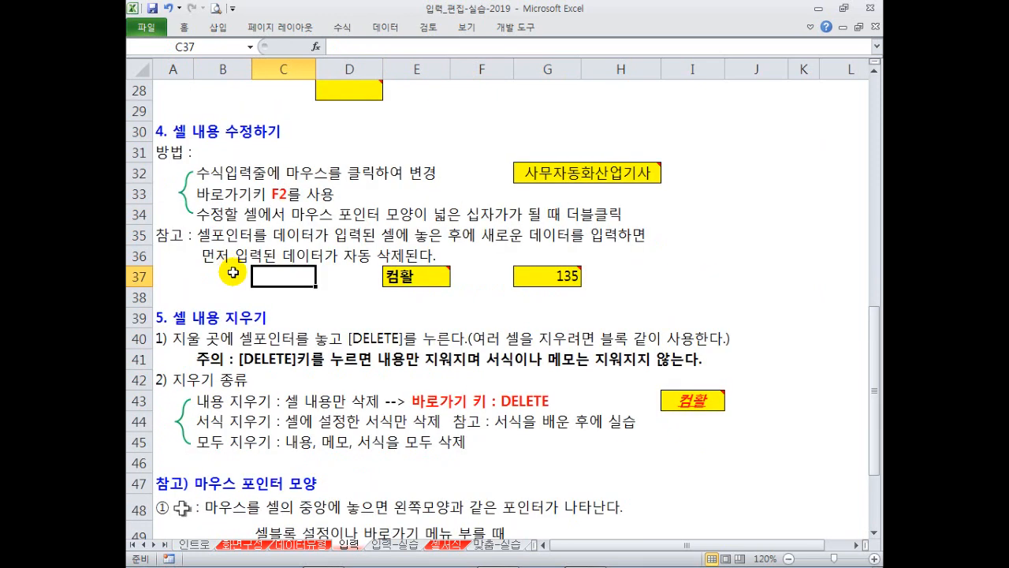
pyautogui.scroll(-1, 233, 272)
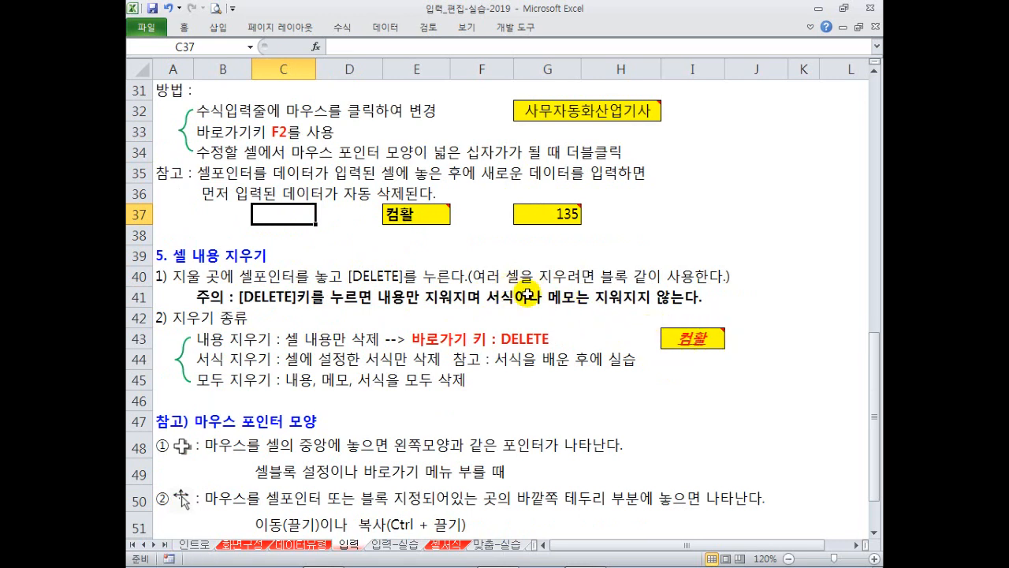
pyautogui.click(683, 339)
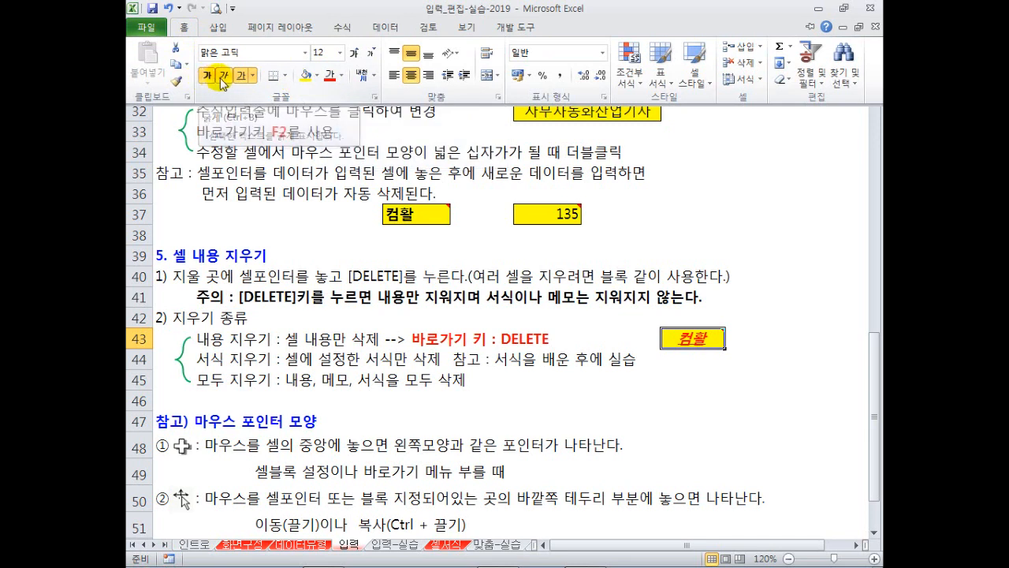
# Replace 컴활 in cell I43 with a person's name, keeping its fill and comment.
pyautogui.click(686, 338)
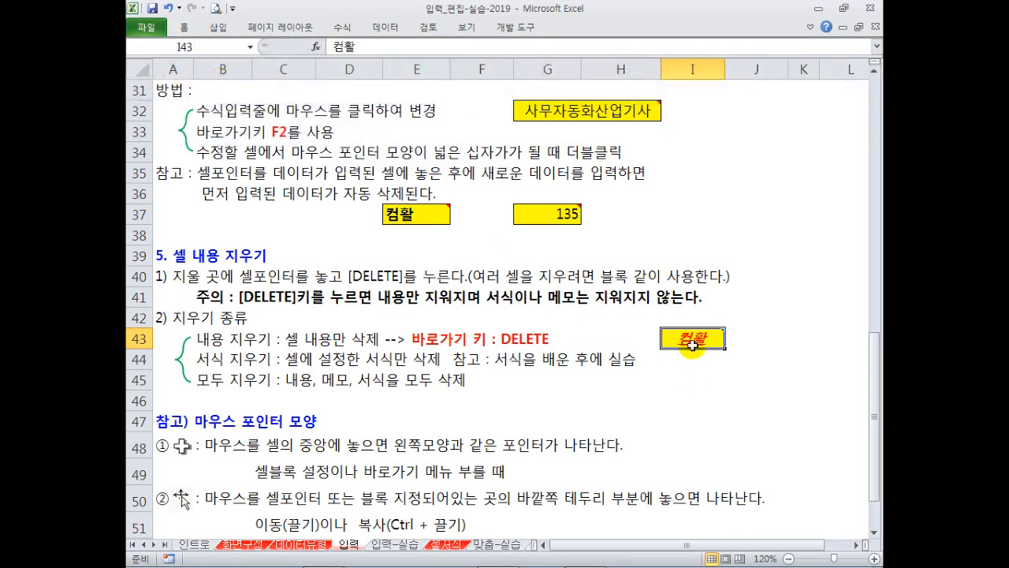
pyautogui.moveTo(685, 337)
pyautogui.press('Delete')
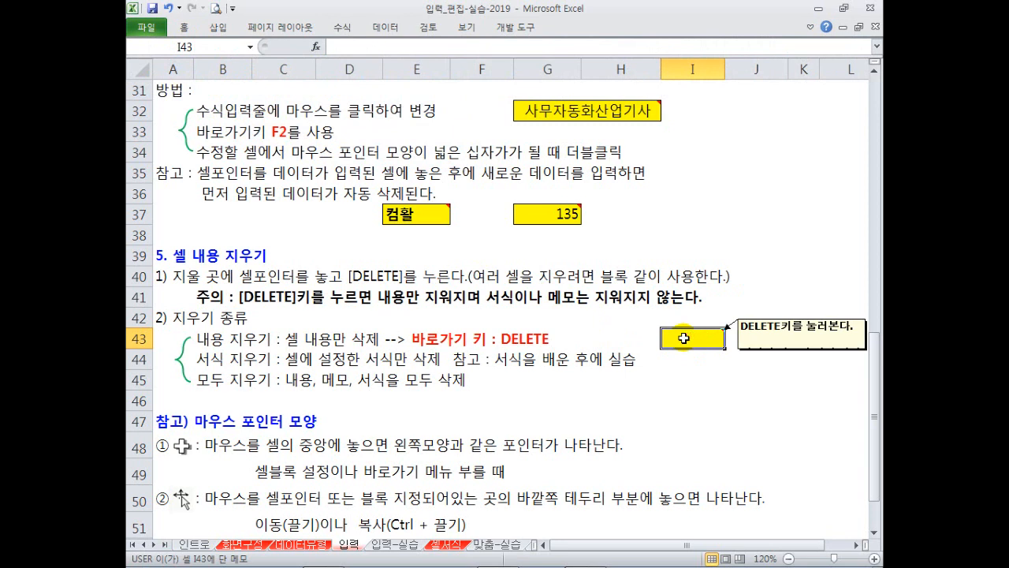
pyautogui.press('Return')
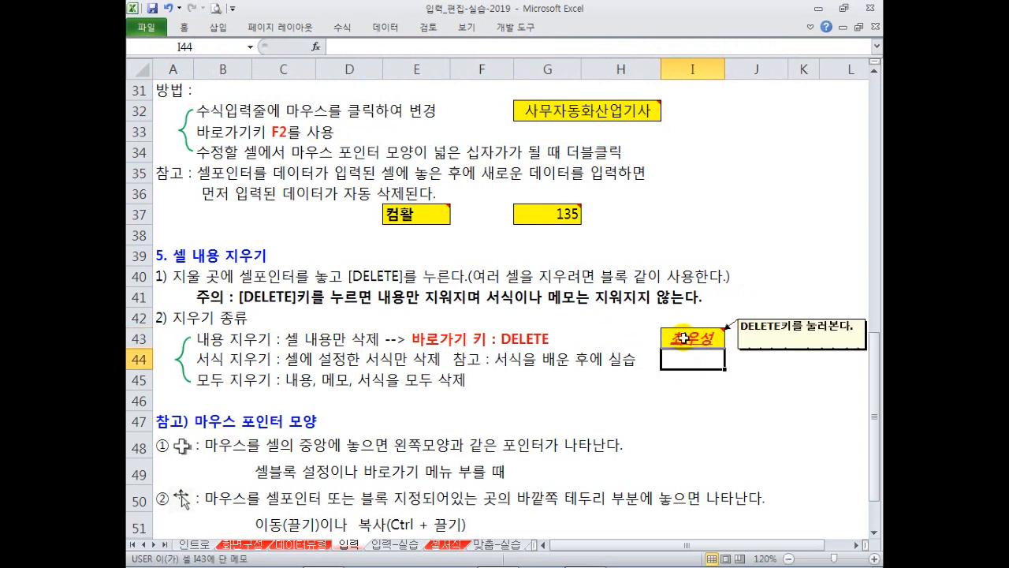
pyautogui.click(684, 339)
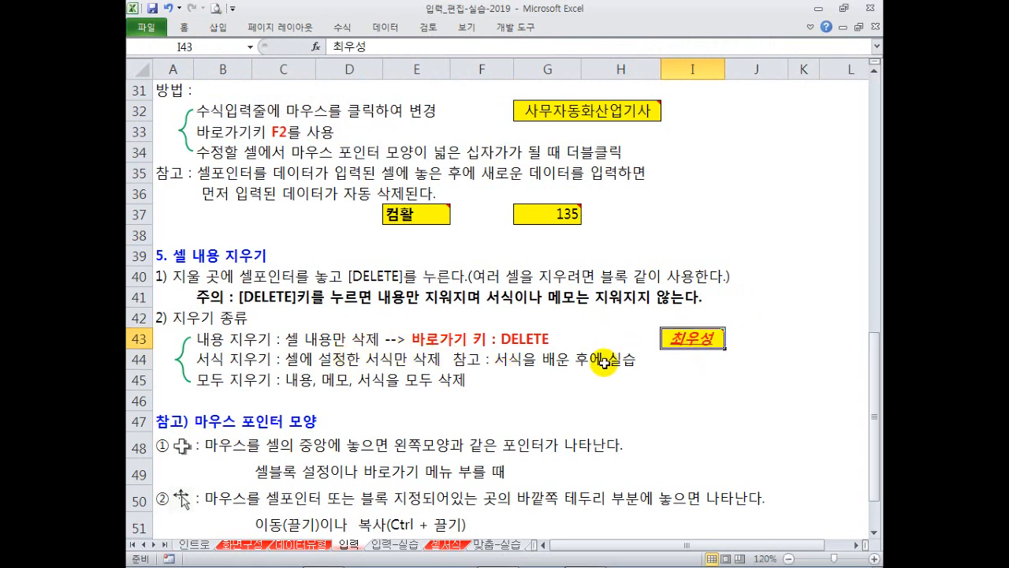
# With I43 selected, open the Home Clear options list and close it without applying anything.
pyautogui.click(187, 28)
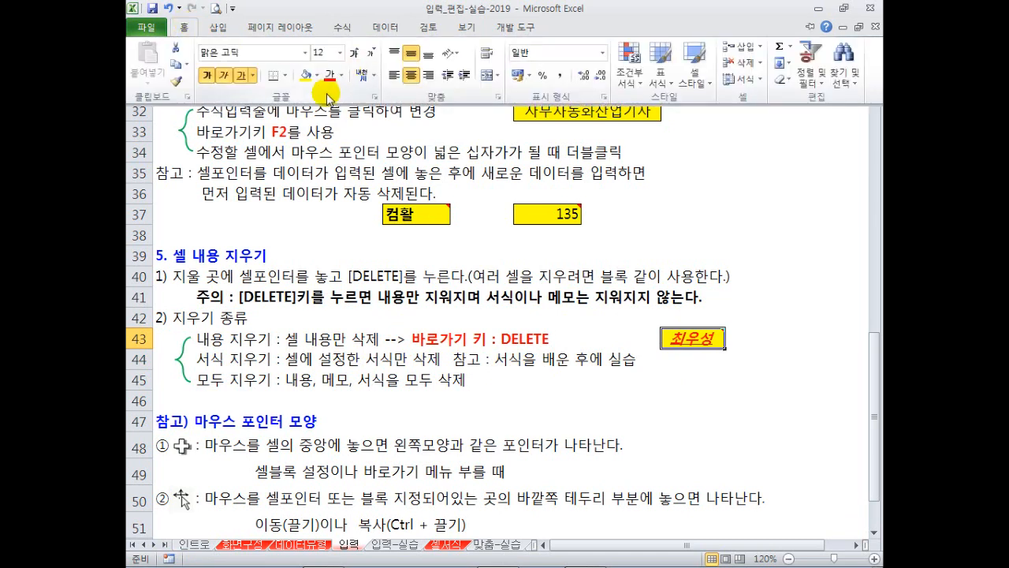
pyautogui.click(640, 352)
pyautogui.click(626, 382)
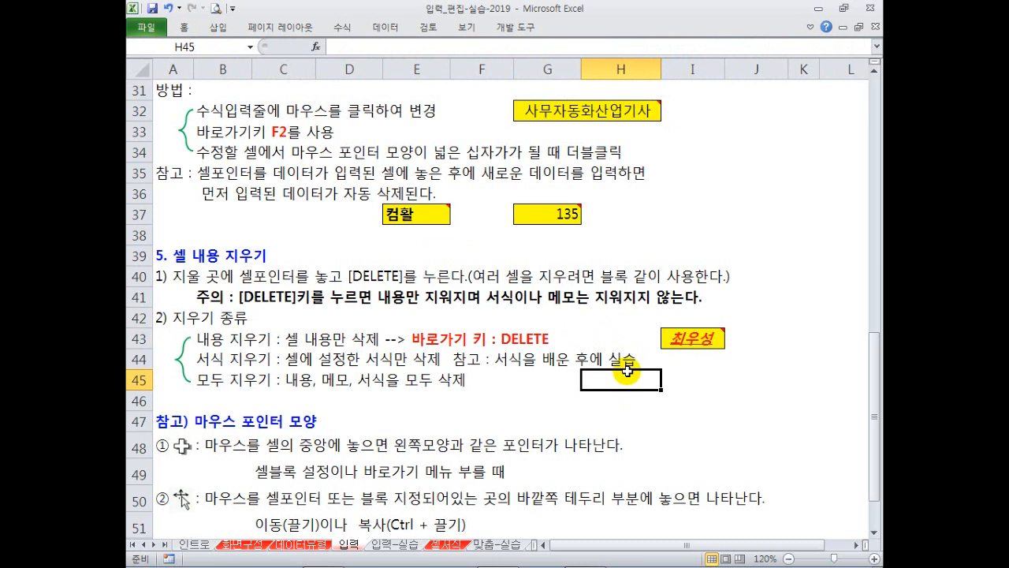
pyautogui.click(687, 339)
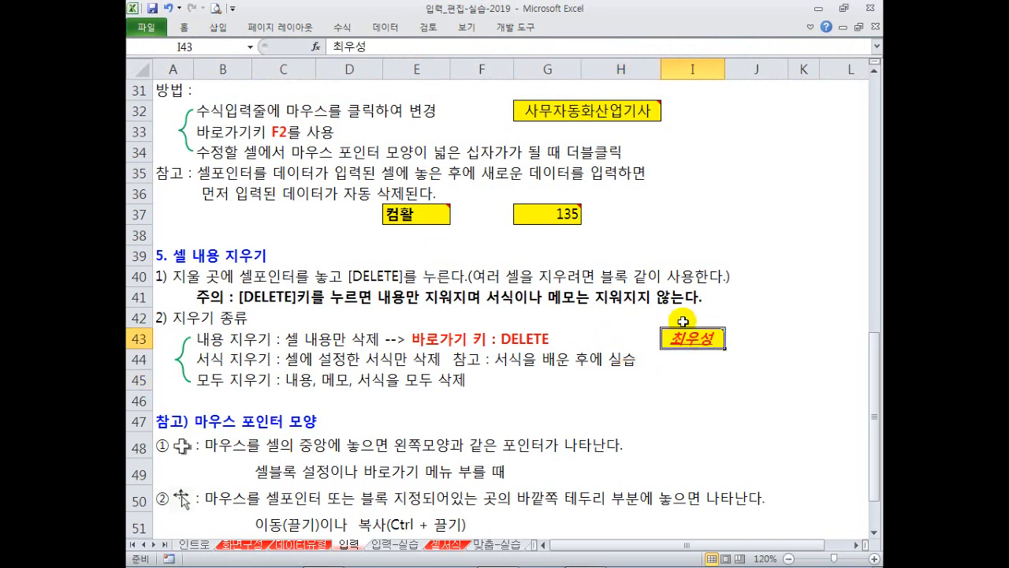
pyautogui.click(183, 27)
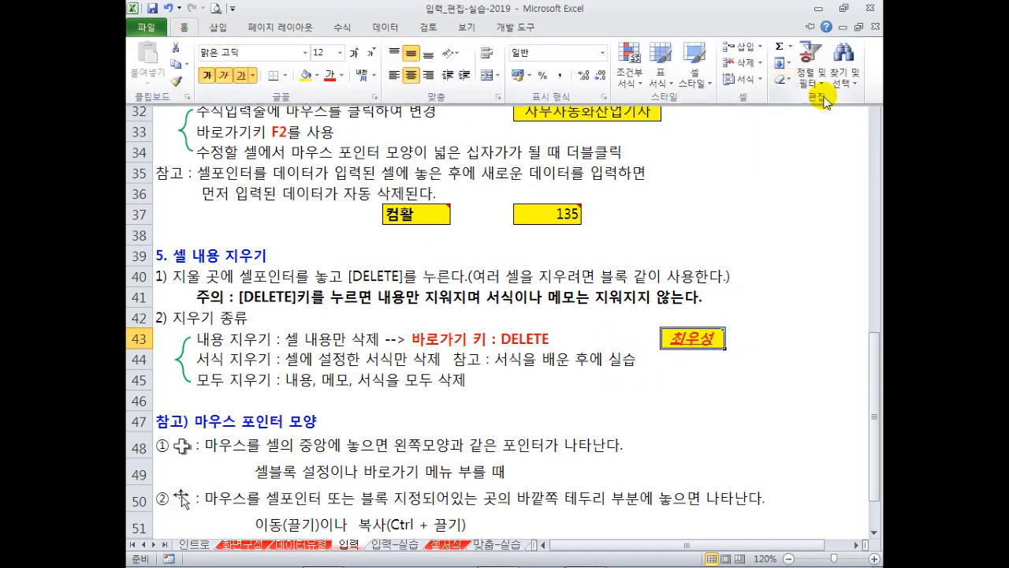
pyautogui.click(788, 80)
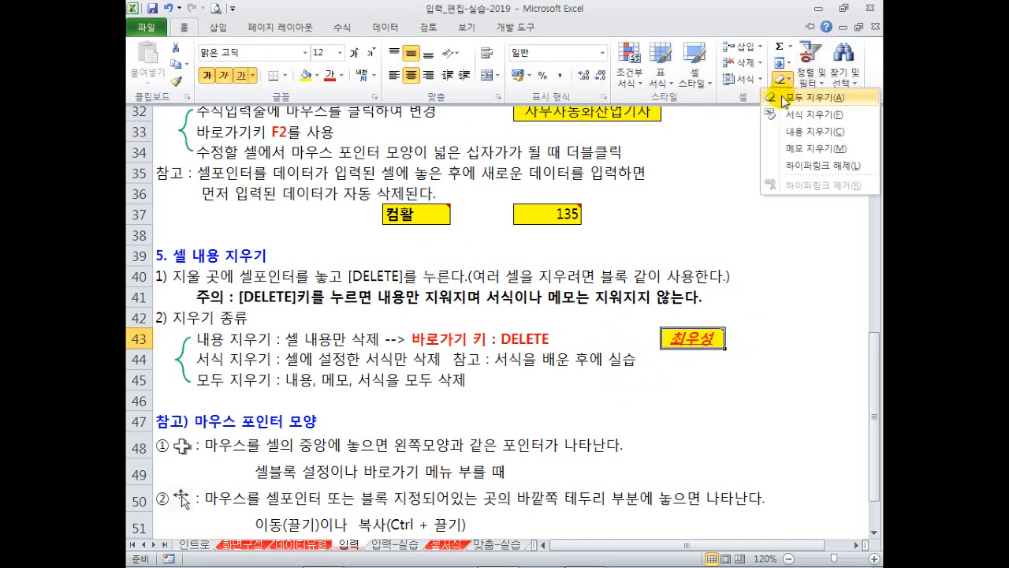
pyautogui.hotkey('ctrl', 'F1')
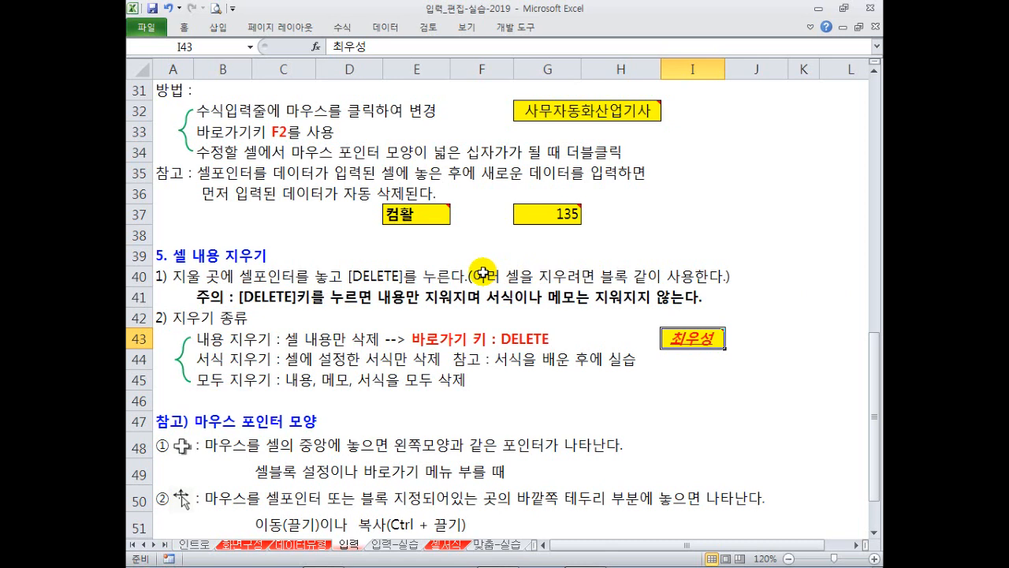
# Enter a person's name in empty cell C56, retyping it to fix garbled text.
pyautogui.scroll(-3, 332, 363)
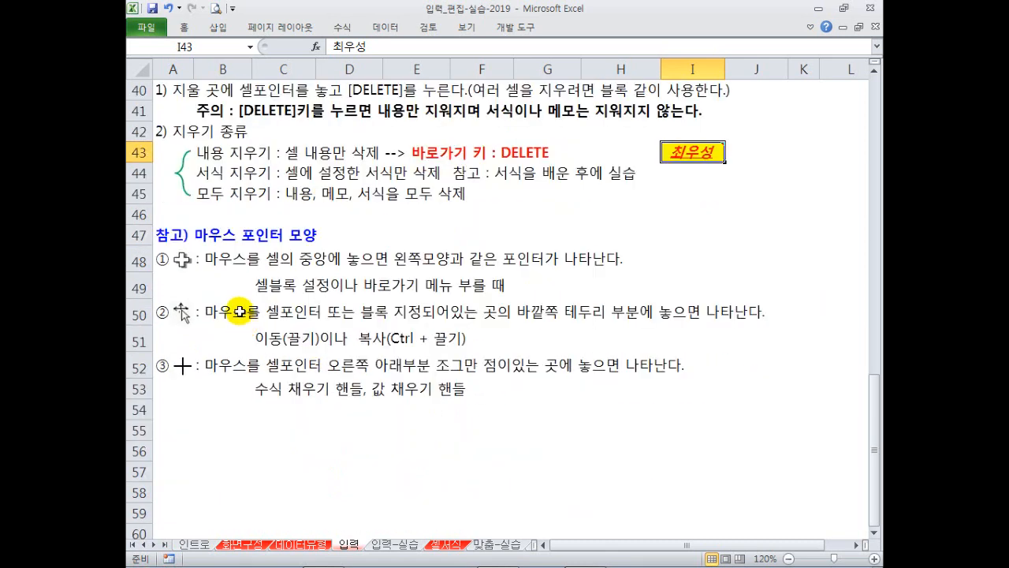
pyautogui.scroll(-1, 246, 324)
pyautogui.click(281, 383)
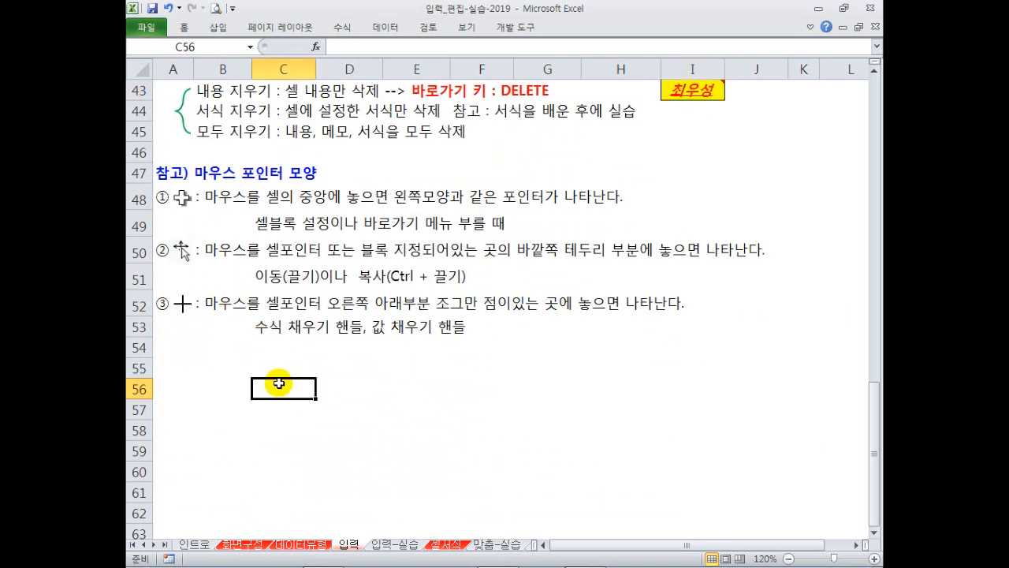
pyautogui.press('Return')
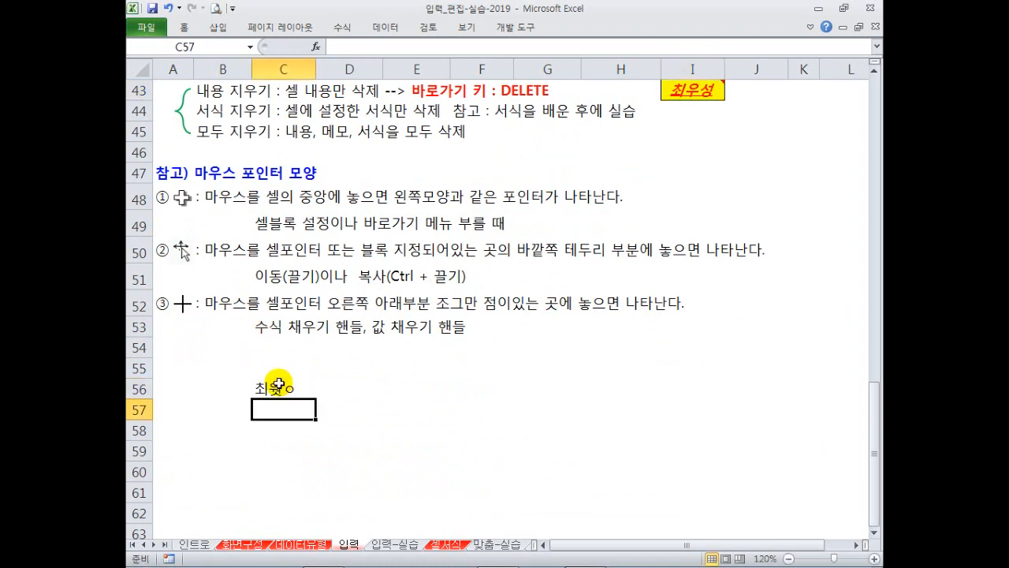
pyautogui.click(278, 383)
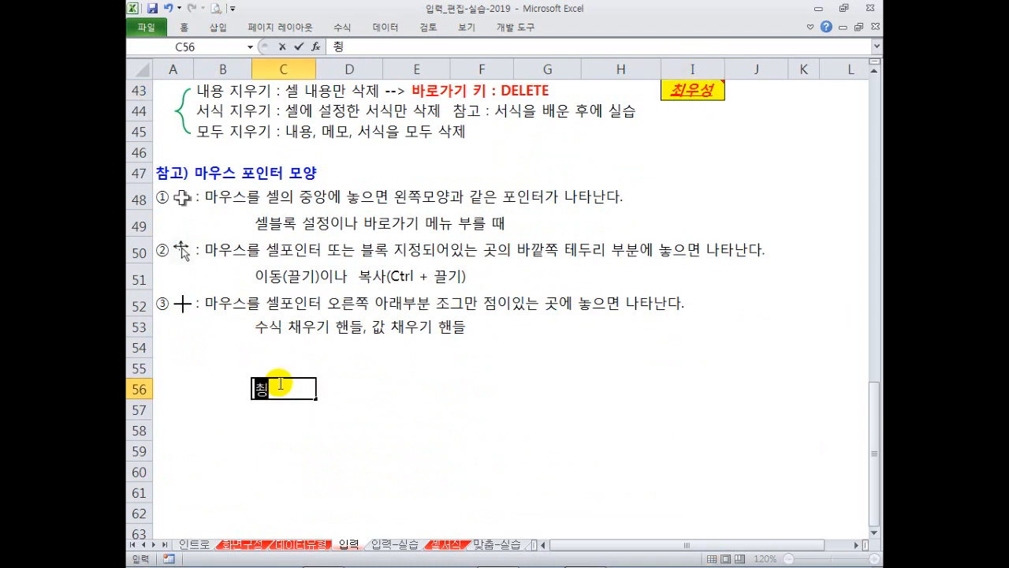
pyautogui.press('Return')
# Open C56's shortcut menu and in-cell edit mode, leaving both without changes, then reselect C56.
pyautogui.click(293, 384)
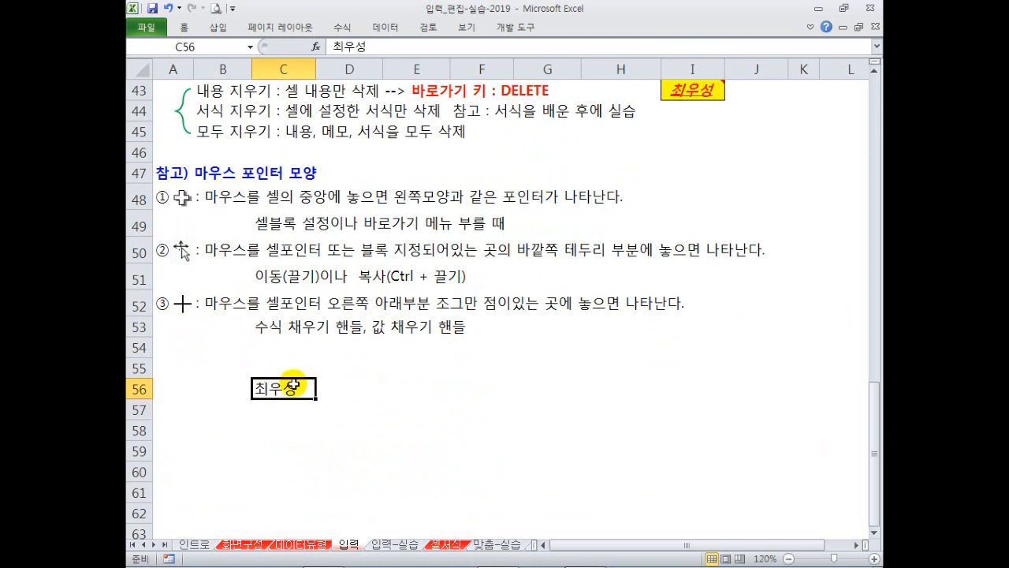
pyautogui.rightClick(291, 388)
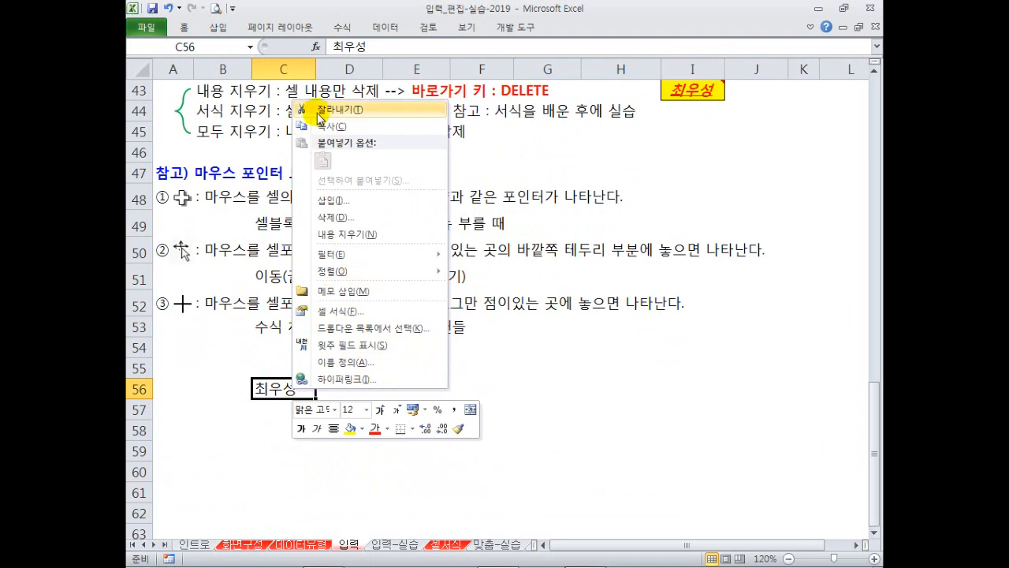
pyautogui.click(282, 390)
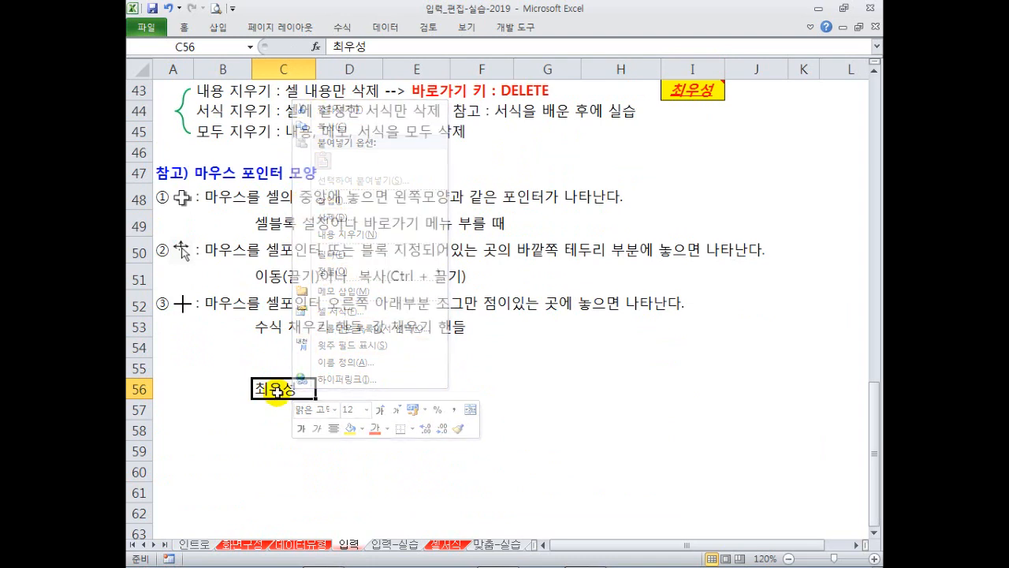
pyautogui.doubleClick(281, 388)
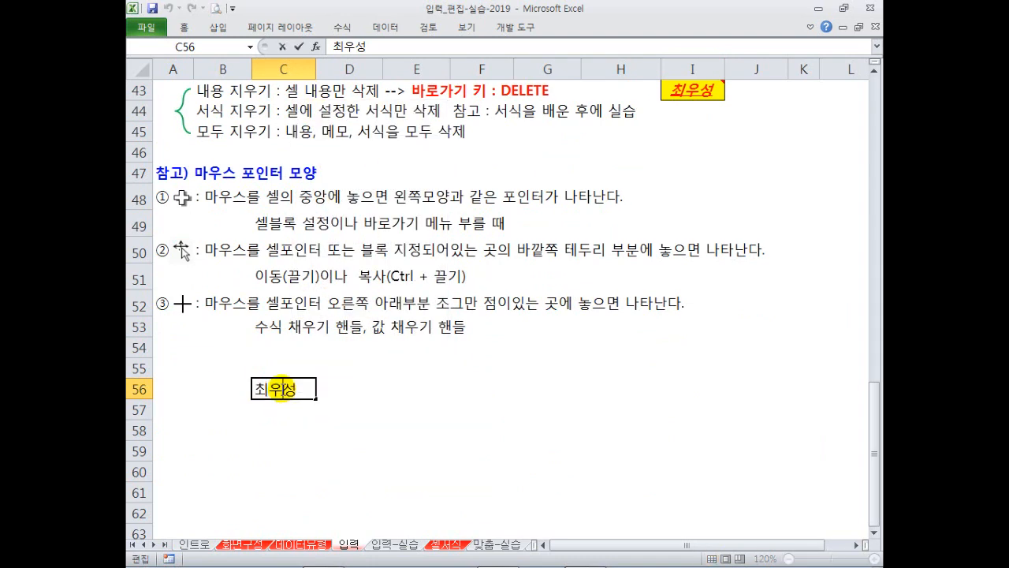
pyautogui.press('Escape')
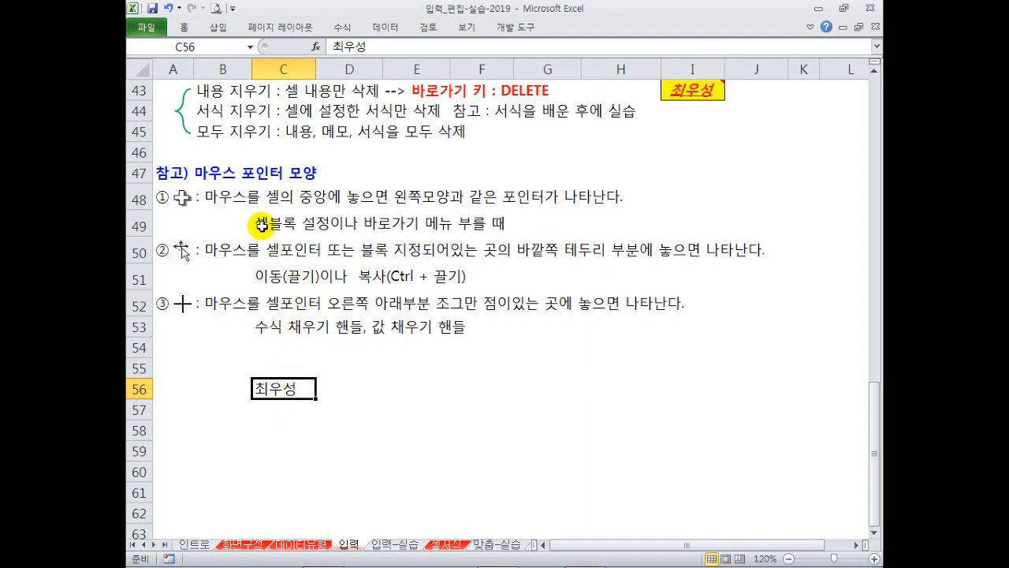
pyautogui.moveTo(284, 388); pyautogui.dragTo(543, 478)
pyautogui.click(282, 388)
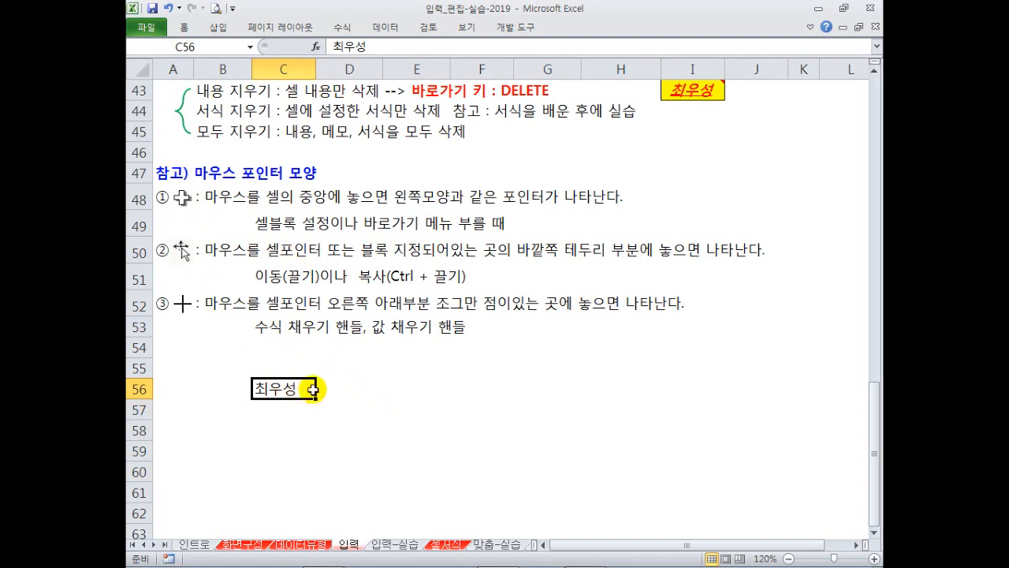
pyautogui.moveTo(394, 382); pyautogui.dragTo(511, 433)
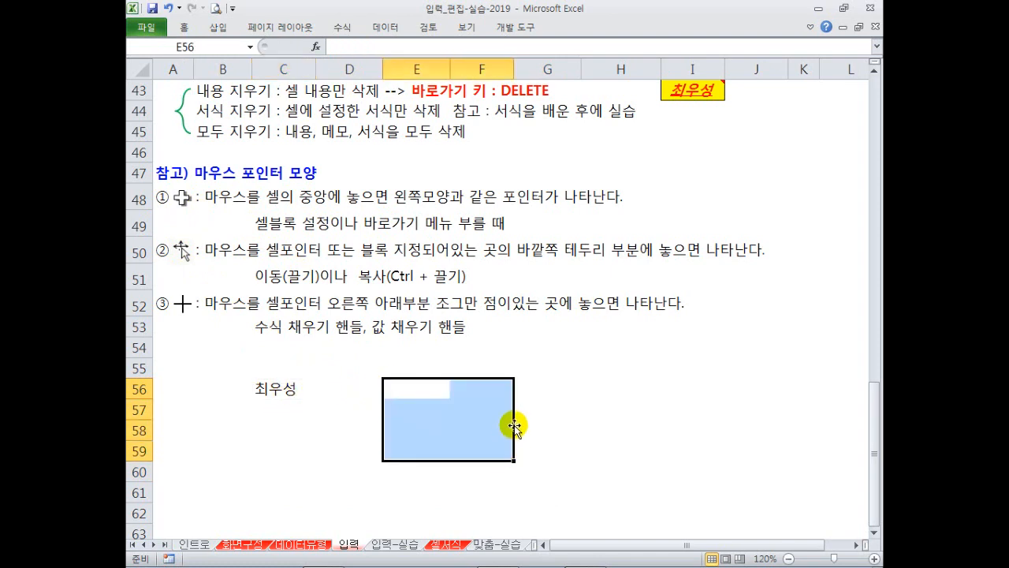
pyautogui.moveTo(440, 462)
pyautogui.mouseDown()
pyautogui.moveTo(563, 443)
pyautogui.moveTo(451, 447)
pyautogui.mouseUp()
pyautogui.click(276, 388)
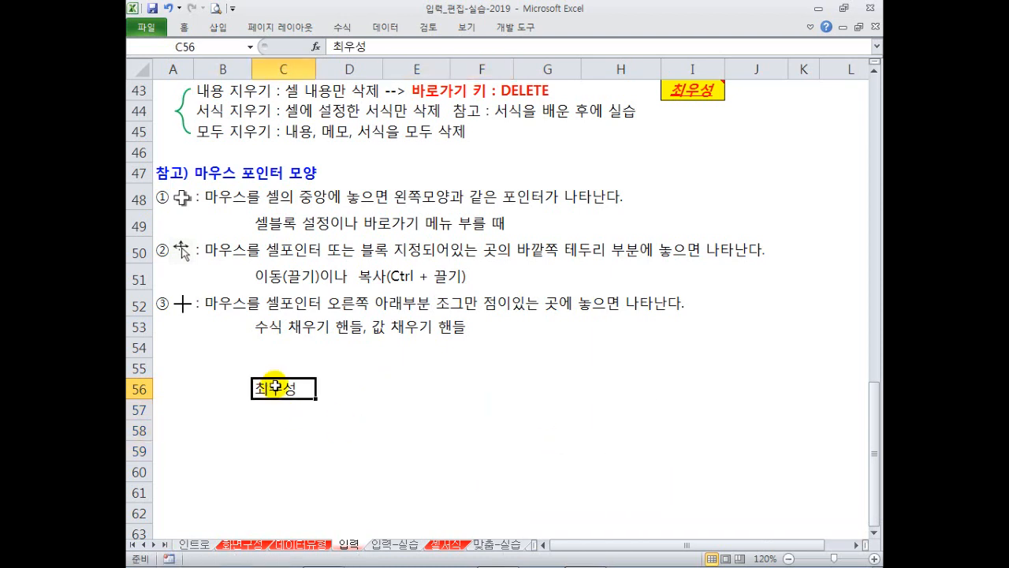
pyautogui.moveTo(304, 399); pyautogui.dragTo(446, 416)
pyautogui.hotkey('ctrl', 'z')
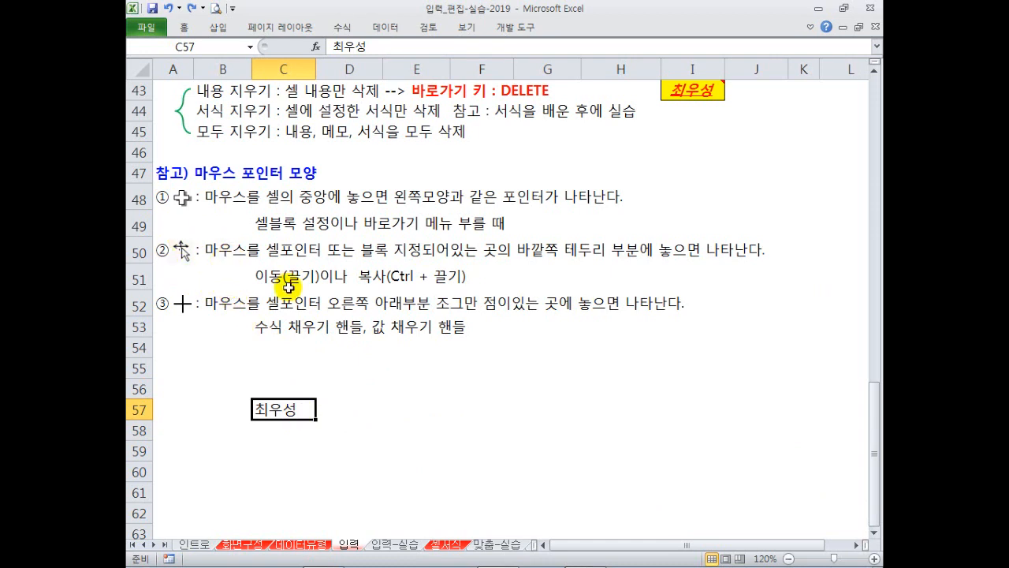
pyautogui.moveTo(275, 400); pyautogui.dragTo(275, 359)
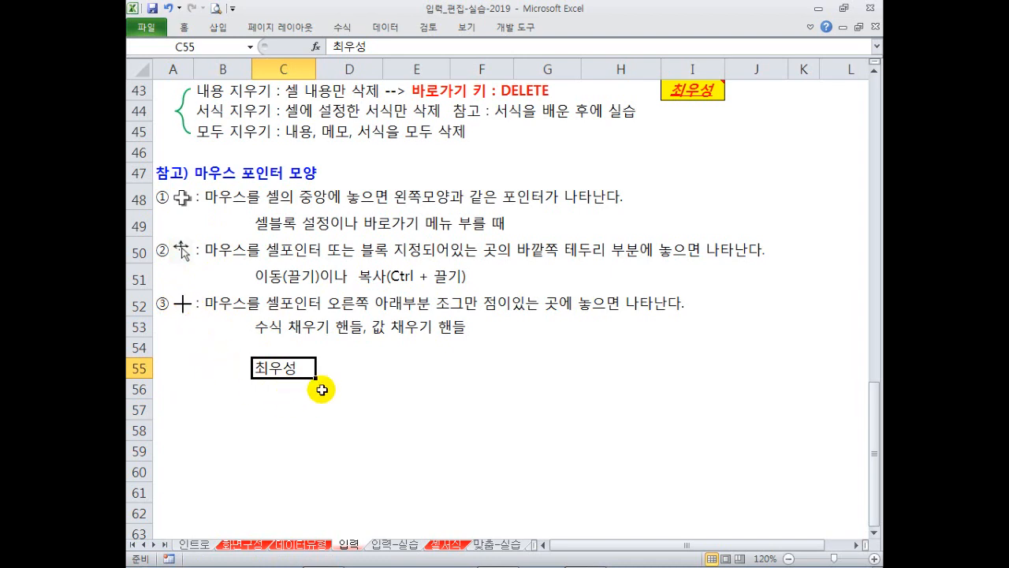
pyautogui.moveTo(309, 368); pyautogui.dragTo(330, 384)
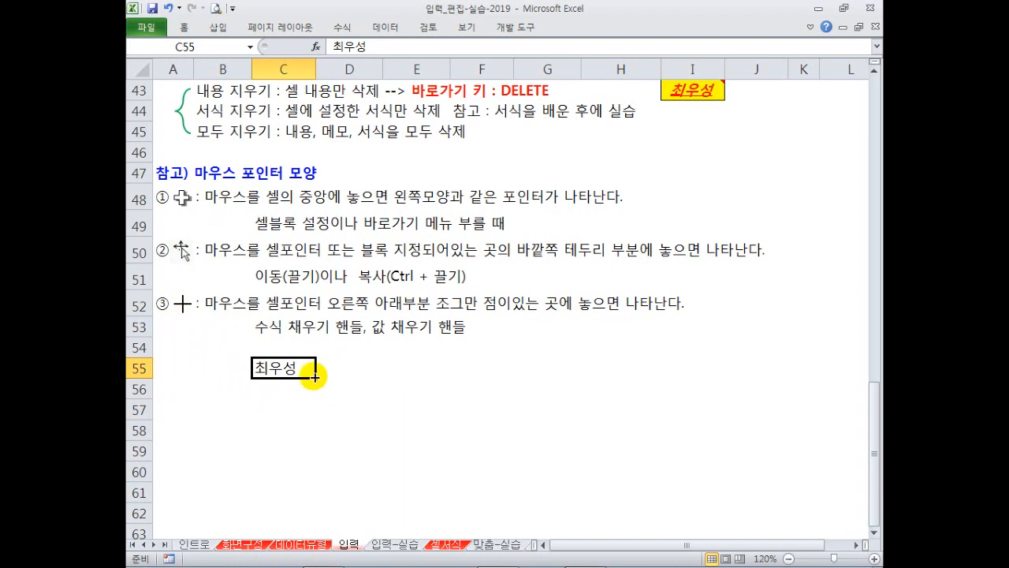
pyautogui.moveTo(314, 377); pyautogui.dragTo(298, 459)
pyautogui.moveTo(288, 397); pyautogui.dragTo(285, 450)
pyautogui.press('Delete')
pyautogui.click(331, 353)
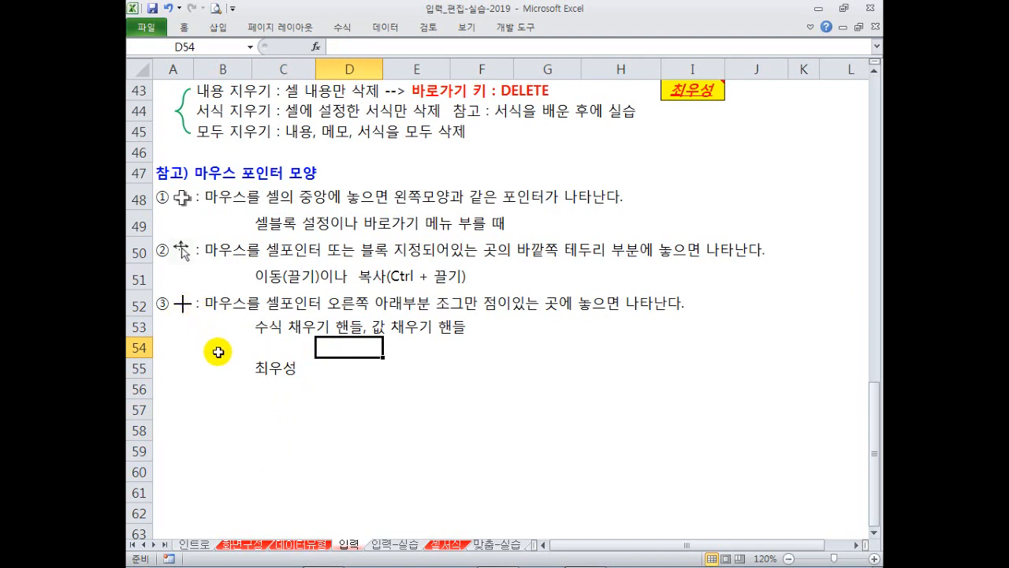
pyautogui.moveTo(172, 182)
pyautogui.mouseDown()
pyautogui.moveTo(194, 238)
pyautogui.moveTo(194, 319)
pyautogui.mouseUp()
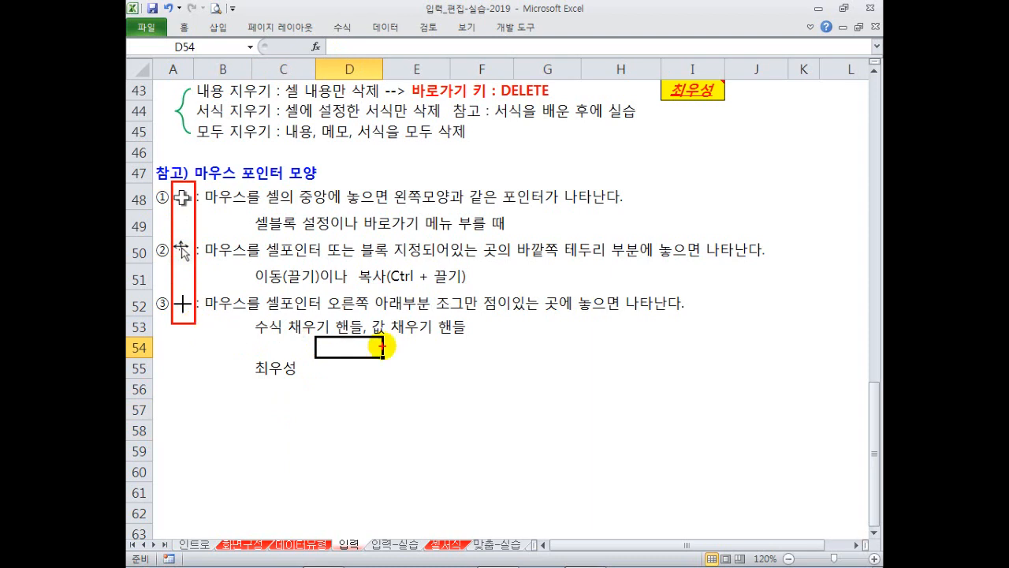
# Keep the Home ribbon commands permanently expanded after briefly viewing the Insert commands.
pyautogui.click(473, 193)
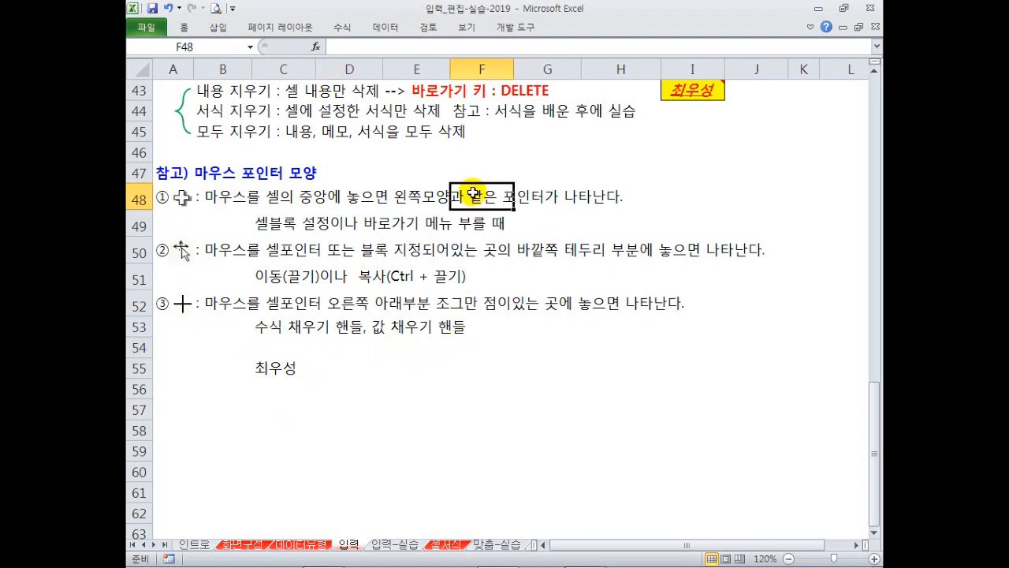
pyautogui.click(468, 179)
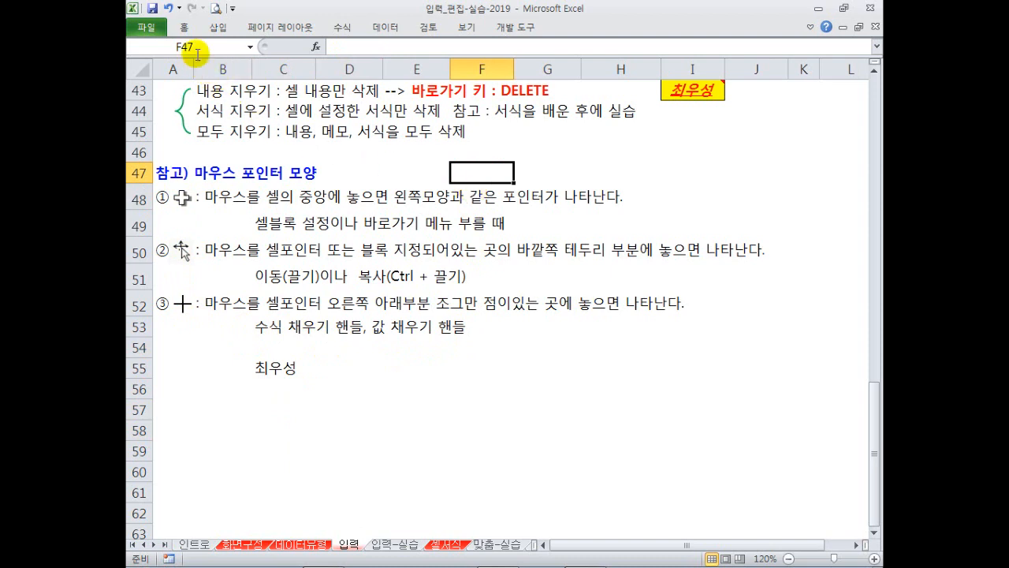
pyautogui.click(187, 27)
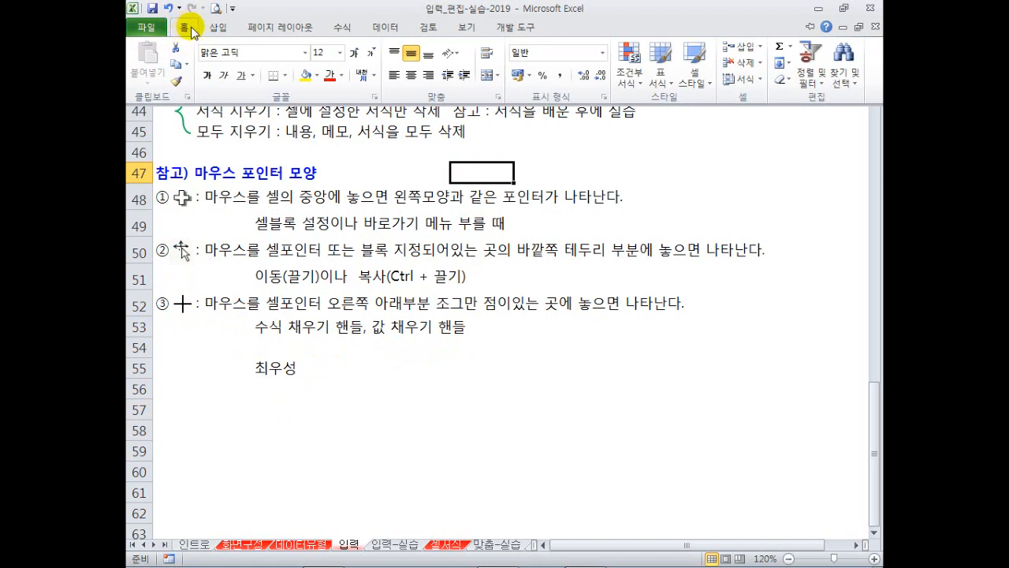
pyautogui.click(228, 32)
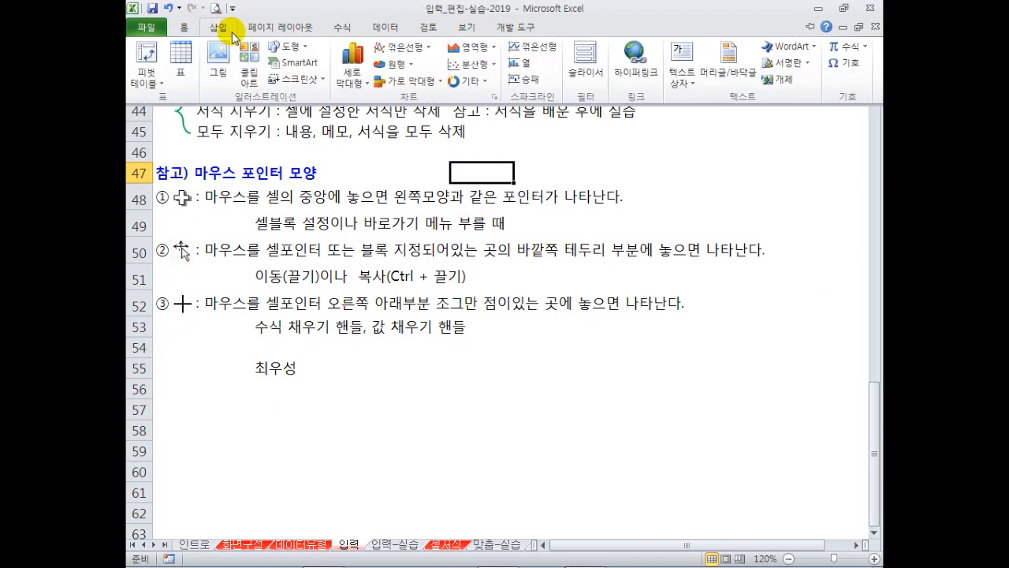
pyautogui.click(184, 30)
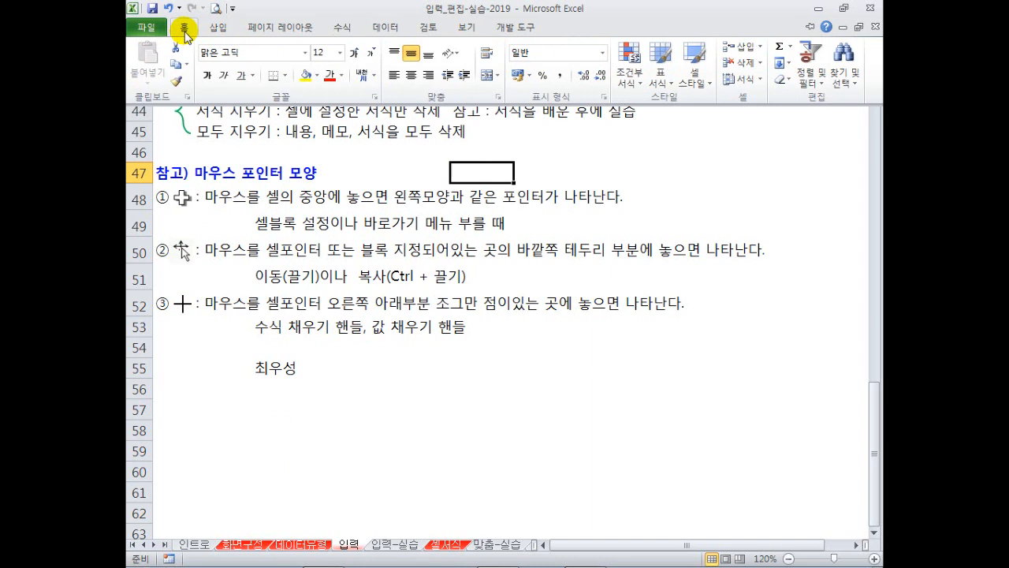
pyautogui.doubleClick(185, 32)
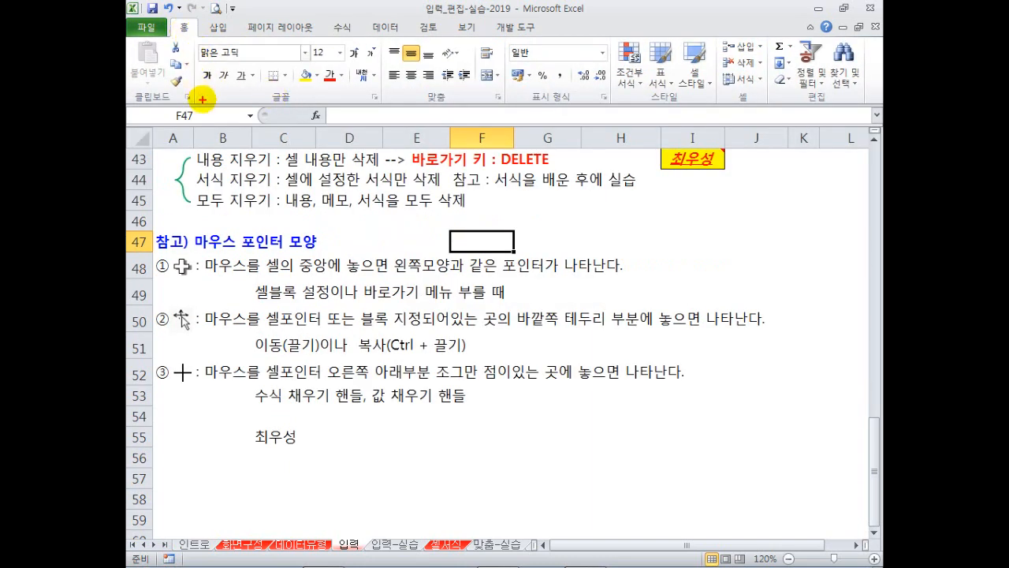
pyautogui.moveTo(191, 43); pyautogui.dragTo(190, 104)
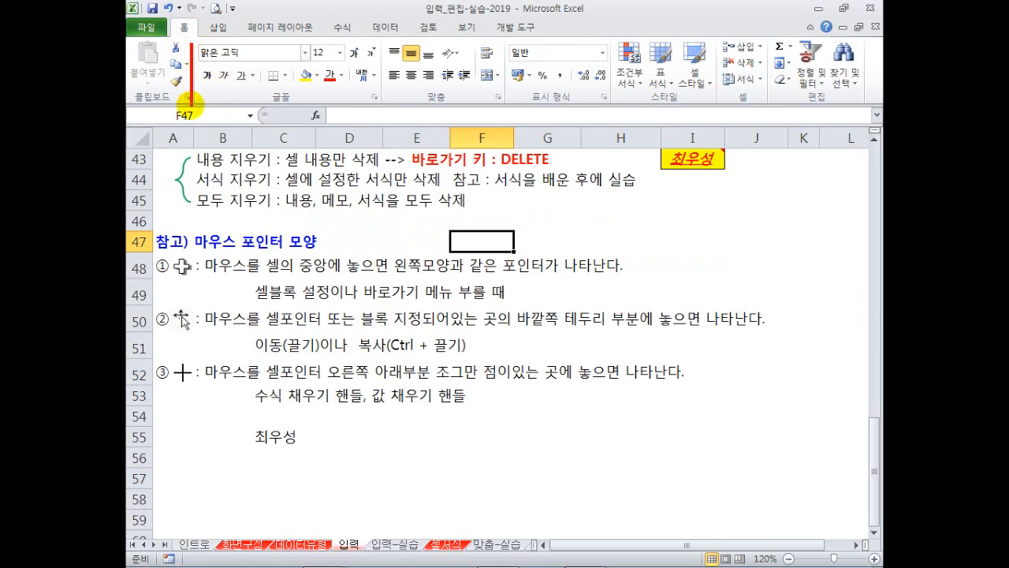
pyautogui.moveTo(379, 44); pyautogui.dragTo(379, 100)
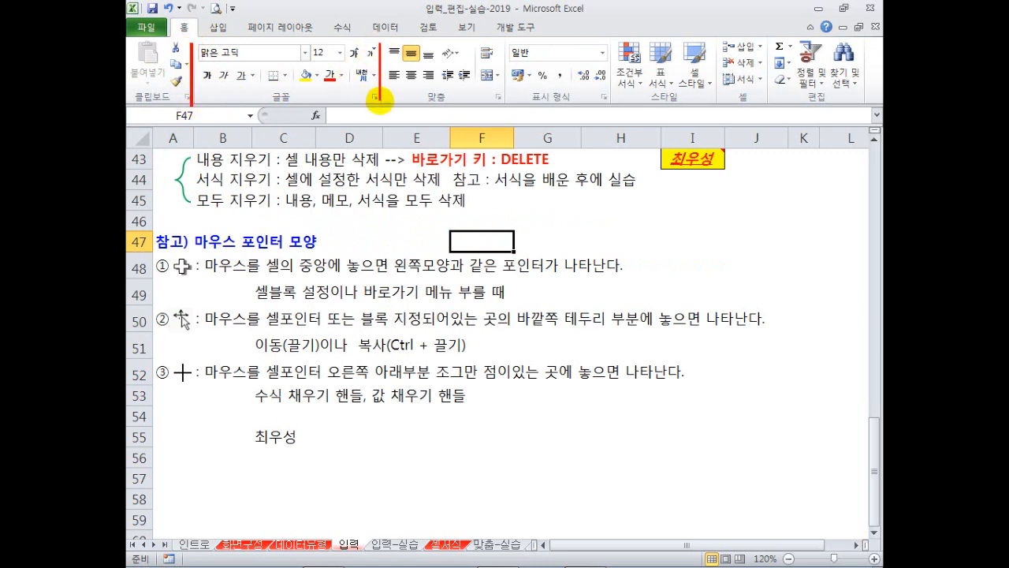
pyautogui.moveTo(140, 88); pyautogui.dragTo(182, 107)
pyautogui.moveTo(266, 85); pyautogui.dragTo(290, 107)
pyautogui.moveTo(411, 86); pyautogui.dragTo(451, 108)
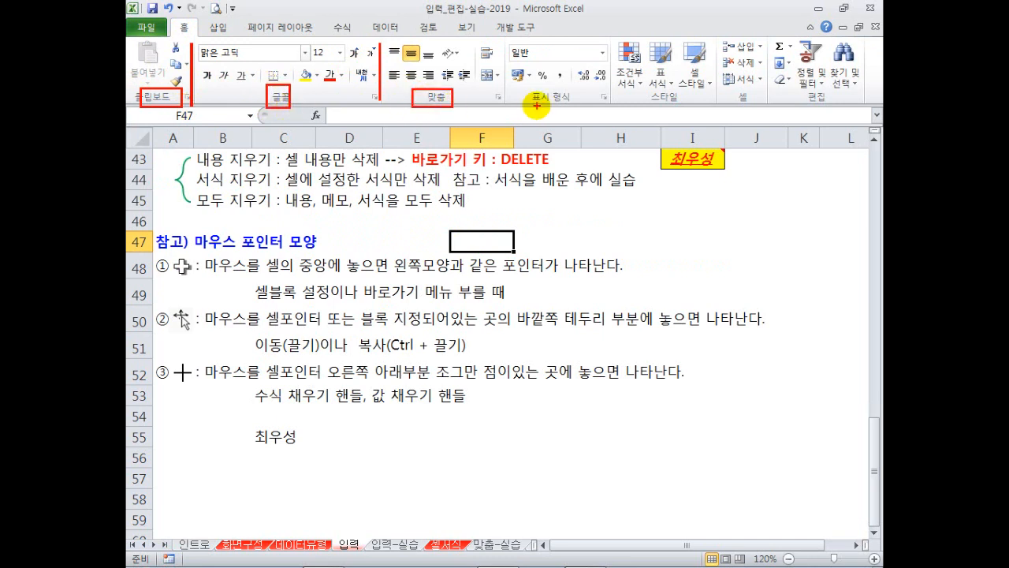
pyautogui.moveTo(524, 88); pyautogui.dragTo(572, 109)
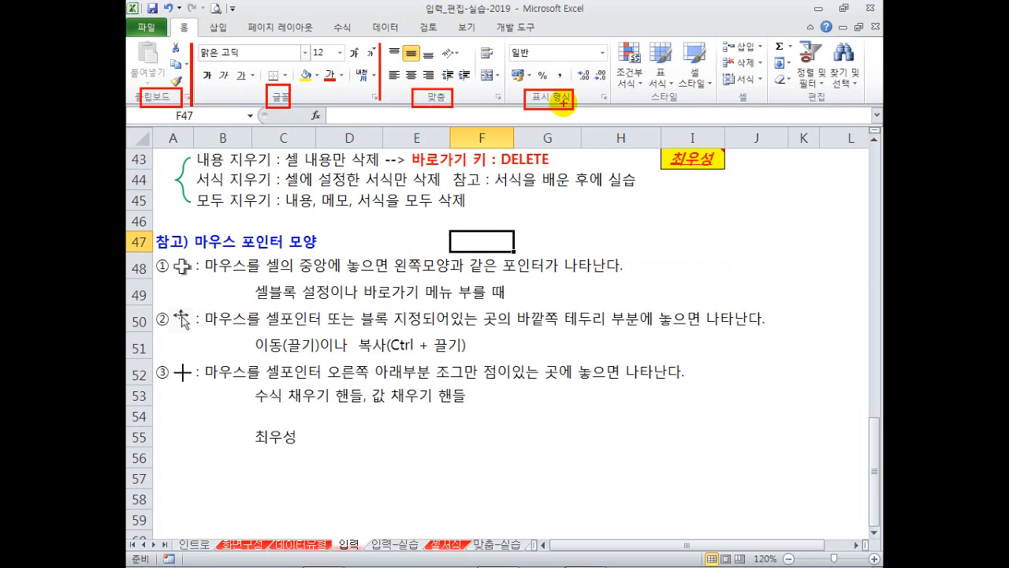
pyautogui.moveTo(383, 44)
pyautogui.mouseDown()
pyautogui.moveTo(482, 86)
pyautogui.moveTo(503, 83)
pyautogui.mouseUp()
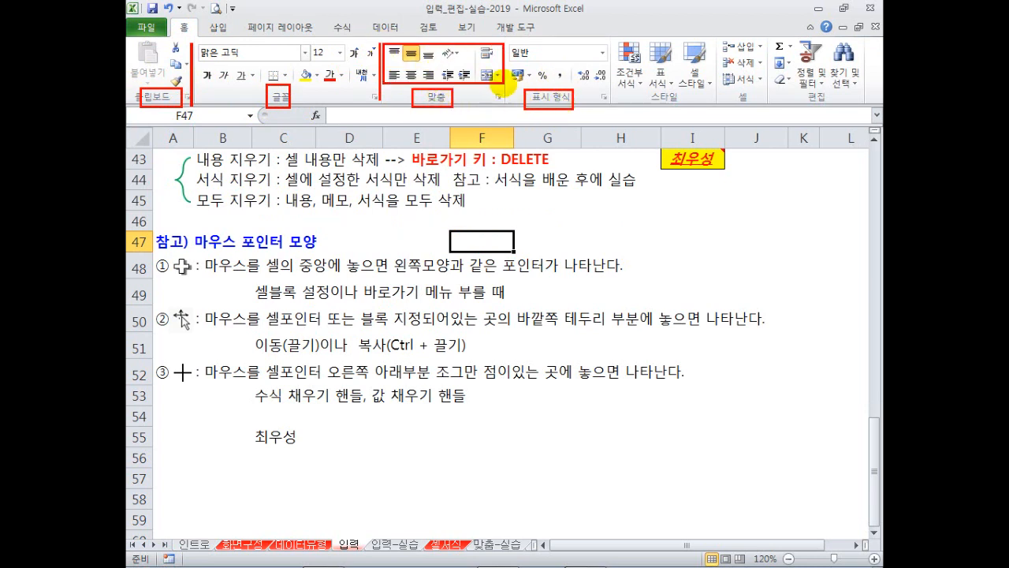
pyautogui.moveTo(507, 45); pyautogui.dragTo(609, 85)
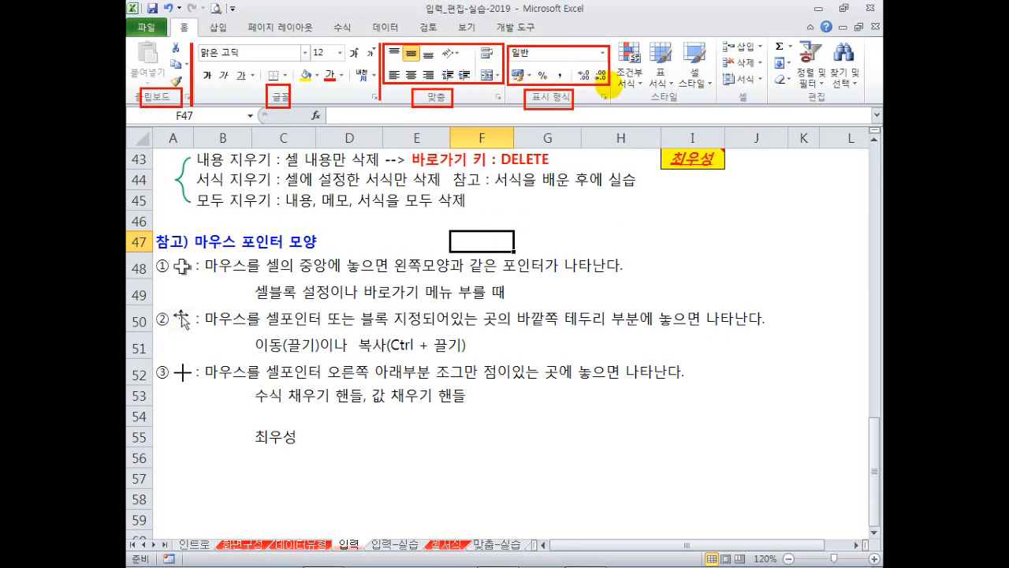
pyautogui.press('Escape')
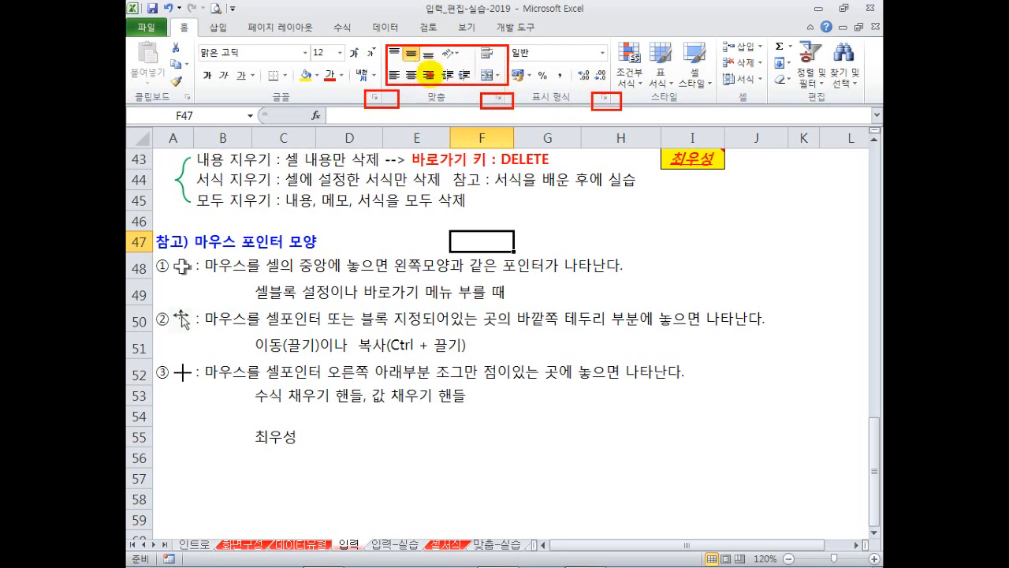
pyautogui.click(500, 98)
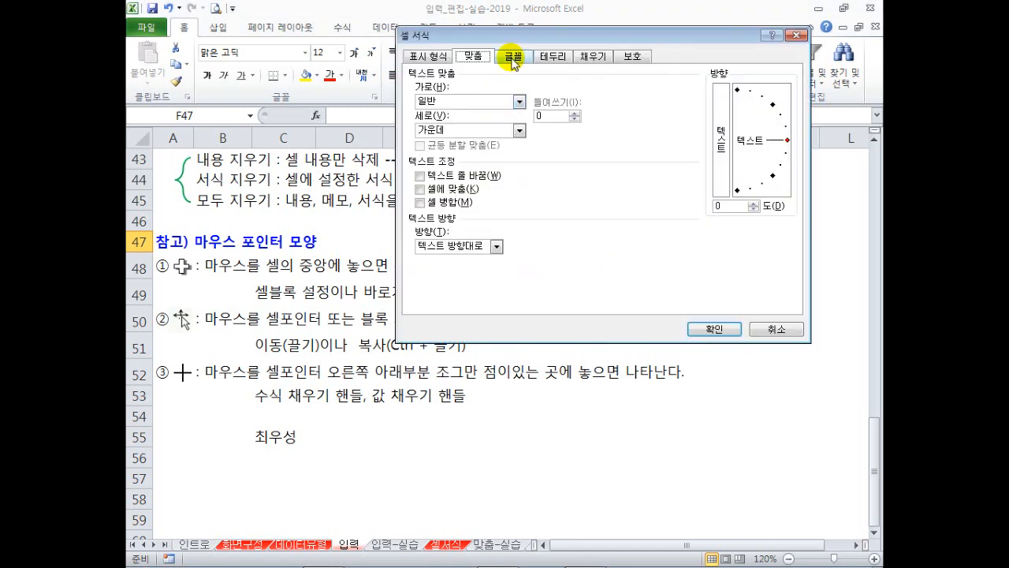
pyautogui.moveTo(509, 43); pyautogui.dragTo(493, 165)
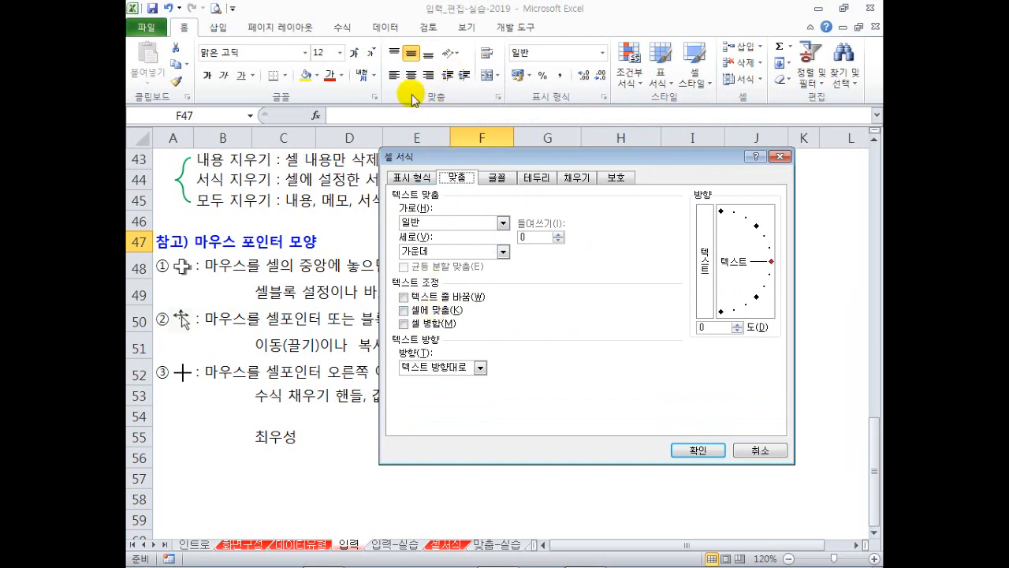
pyautogui.click(760, 448)
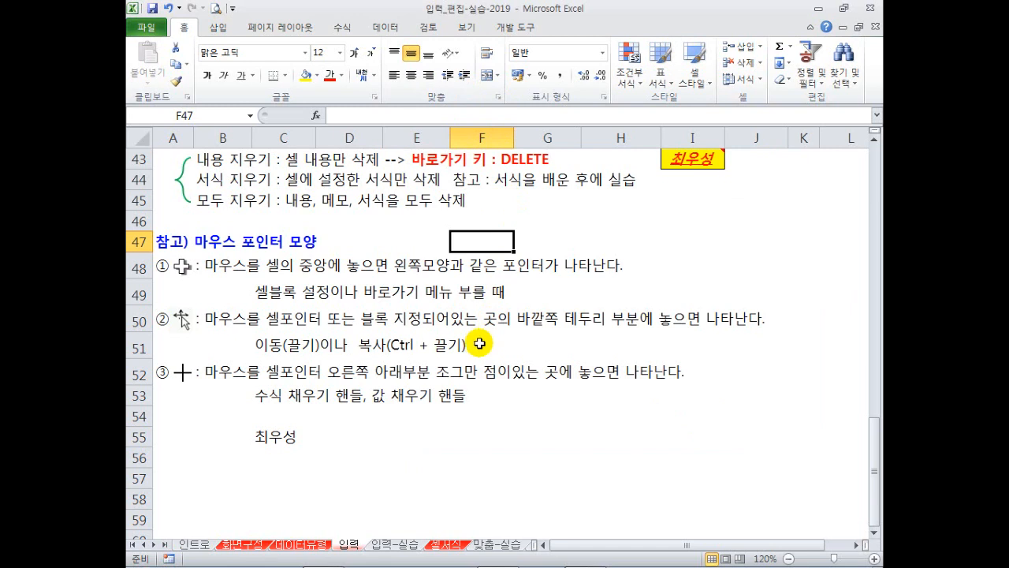
# Switch to the 입력-실습 sheet and step through entry cells A4 to E4.
pyautogui.click(386, 545)
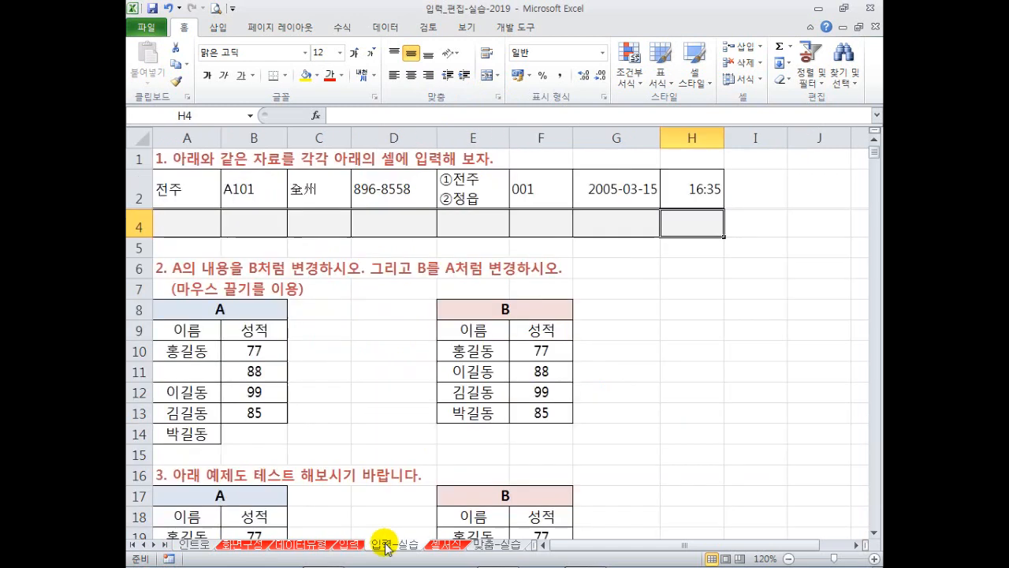
pyautogui.click(186, 224)
pyautogui.click(247, 224)
pyautogui.click(303, 224)
pyautogui.click(395, 226)
pyautogui.click(485, 227)
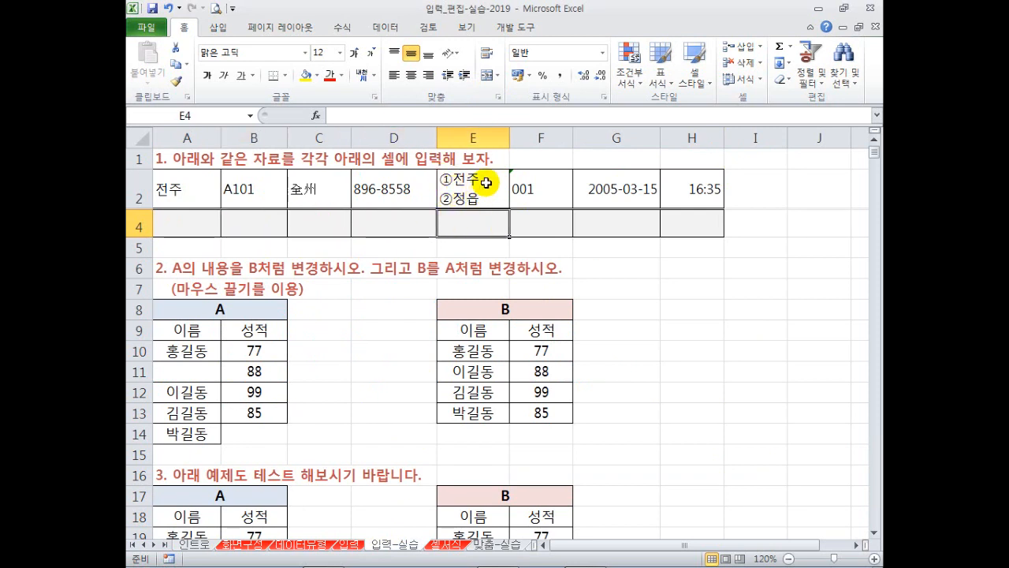
# Check the sample values 001 in F2 and 16:35 in H2, abandoning a trial '0010 entry in F4.
pyautogui.moveTo(482, 182); pyautogui.dragTo(504, 165)
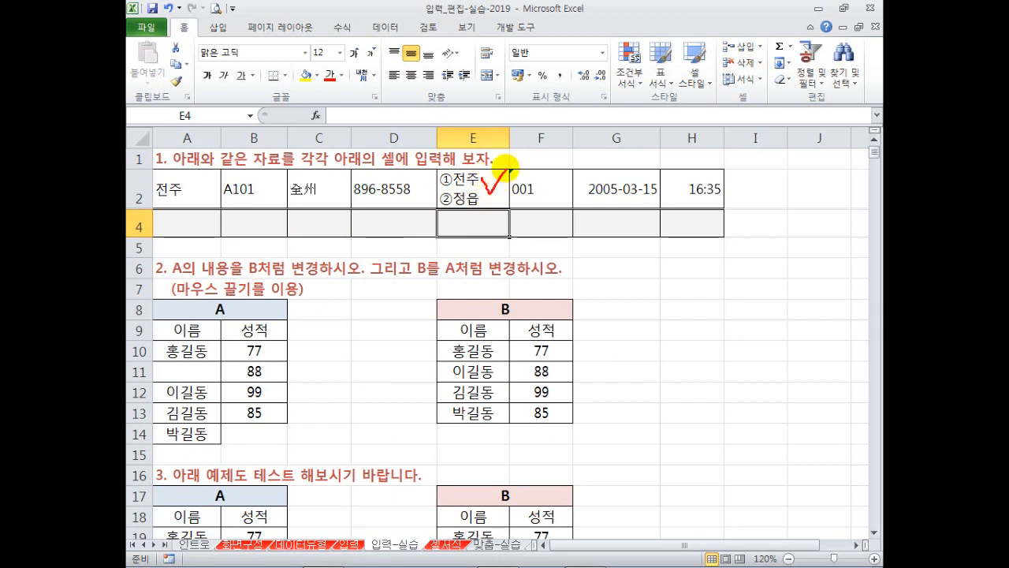
pyautogui.click(527, 200)
pyautogui.click(528, 227)
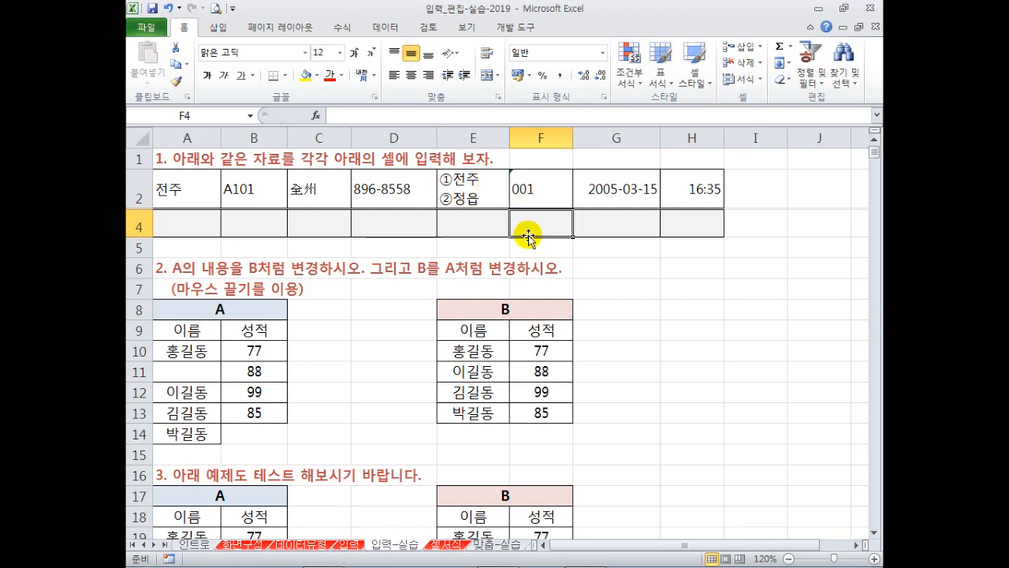
pyautogui.write("'0010")
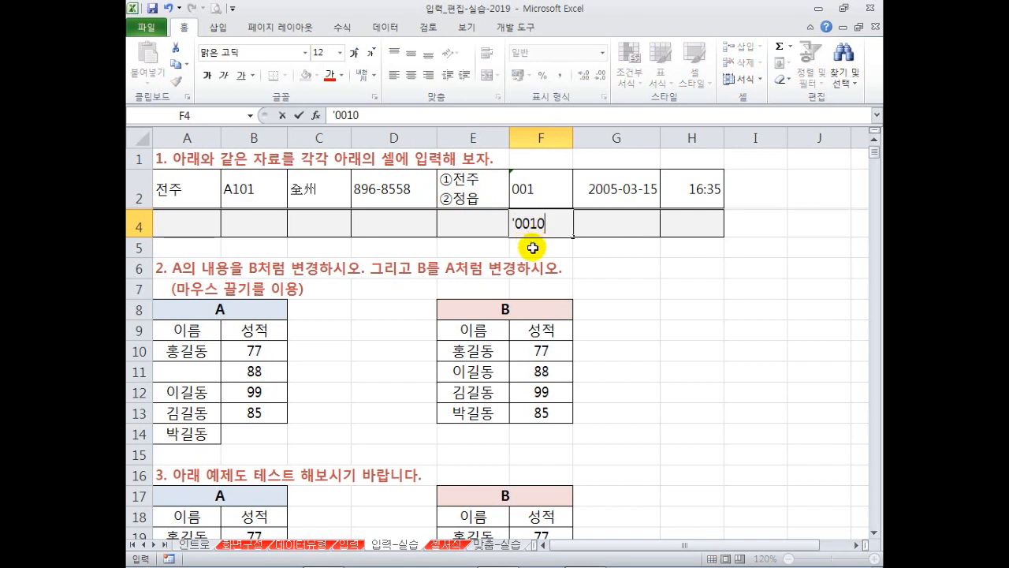
pyautogui.press('Escape')
pyautogui.click(605, 231)
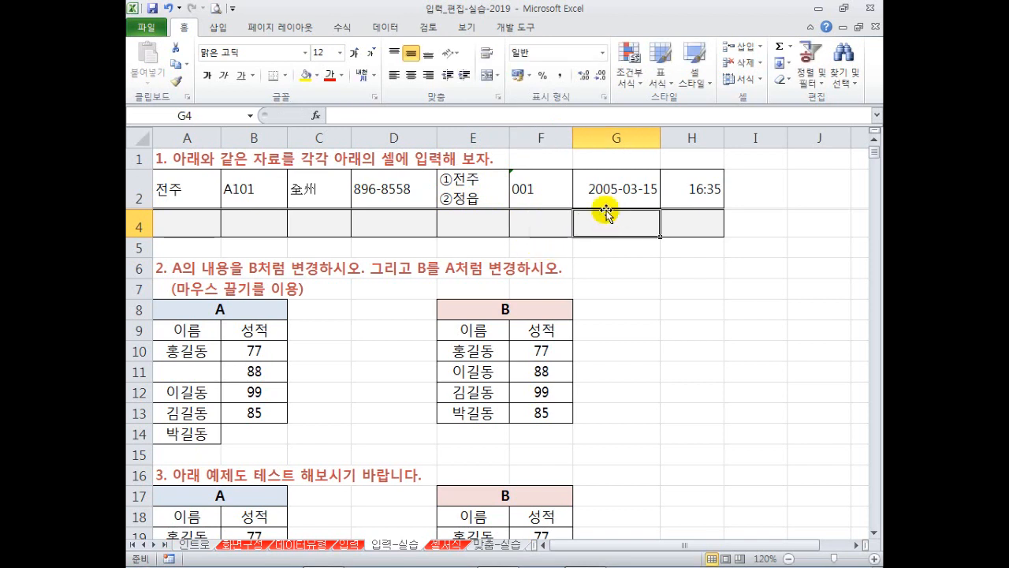
pyautogui.click(694, 204)
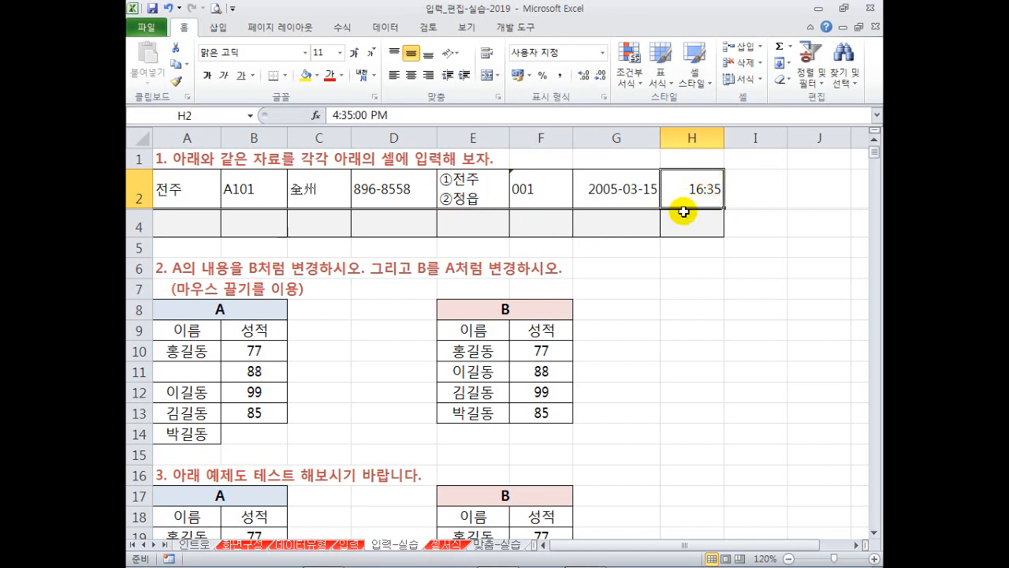
# Draw red arrows showing the name swap between tables A and B, then clear them.
pyautogui.click(670, 265)
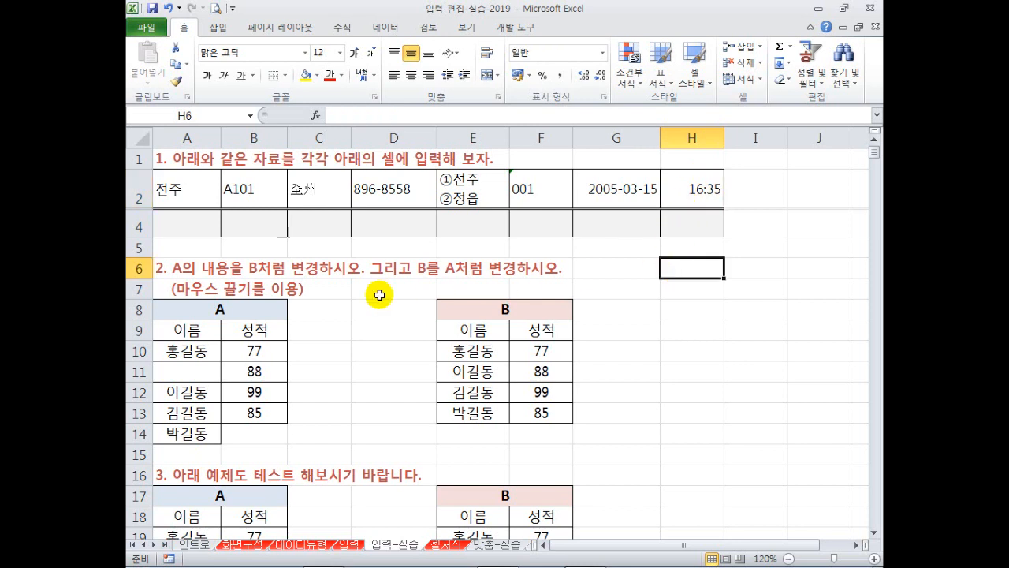
pyautogui.scroll(-1, 343, 297)
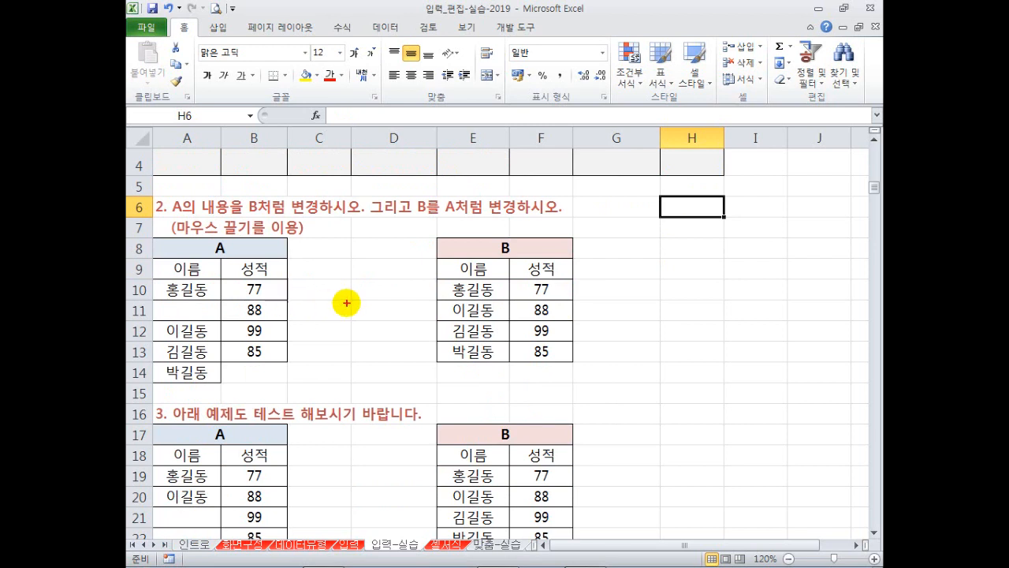
pyautogui.moveTo(334, 289)
pyautogui.mouseDown()
pyautogui.moveTo(393, 284)
pyautogui.moveTo(398, 300)
pyautogui.moveTo(317, 321)
pyautogui.moveTo(343, 342)
pyautogui.moveTo(349, 307)
pyautogui.mouseUp()
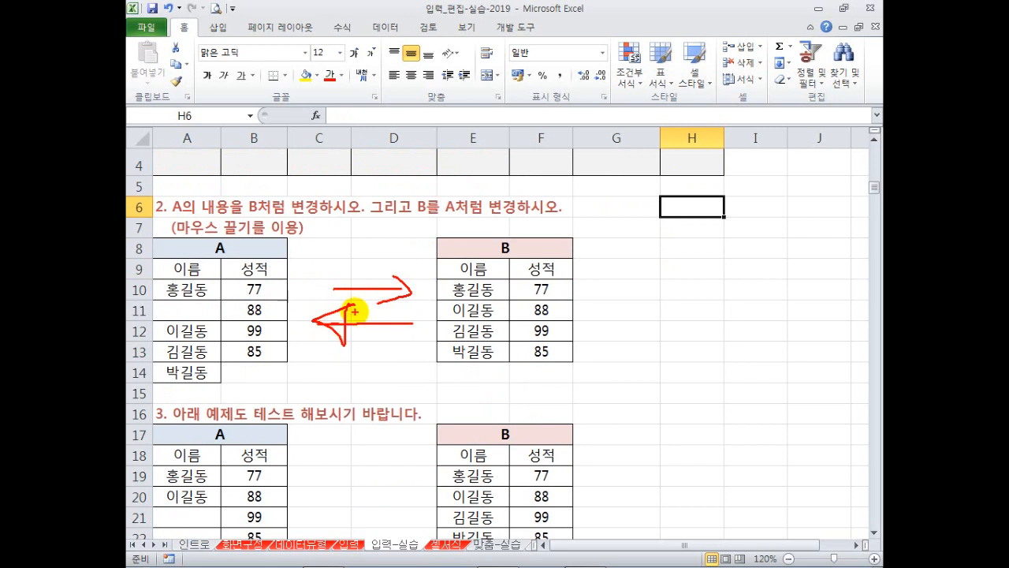
pyautogui.press('Escape')
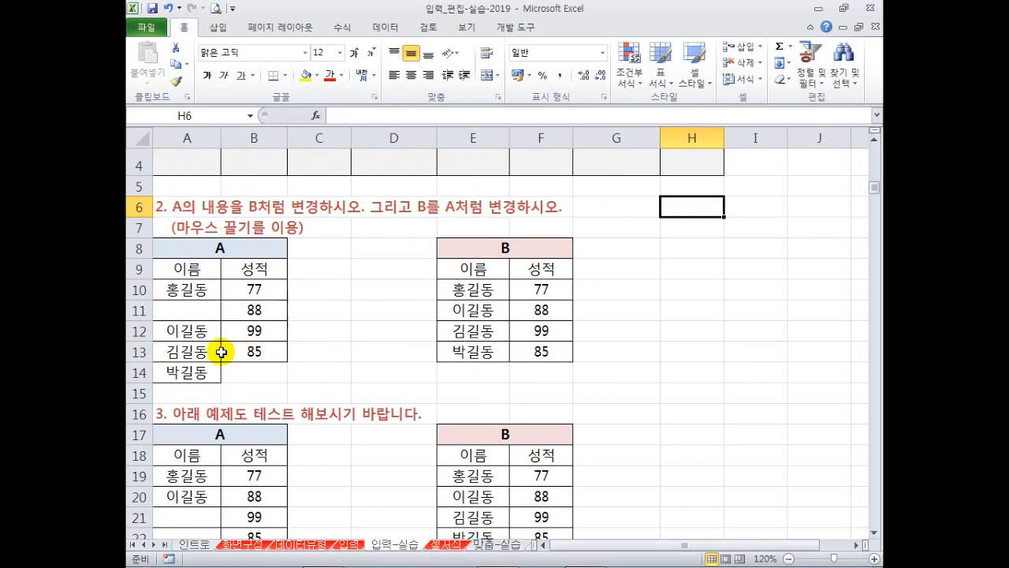
# Move table A's three names from A12:A14 up to A11:A13, undoing the move both times.
pyautogui.click(201, 333)
pyautogui.moveTo(202, 333); pyautogui.dragTo(196, 372)
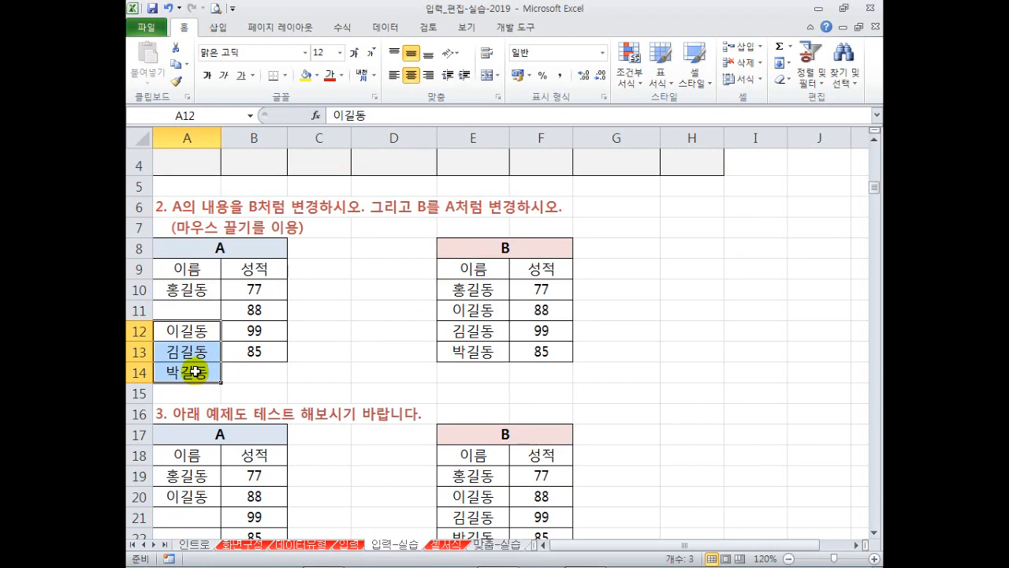
pyautogui.moveTo(202, 323); pyautogui.dragTo(197, 370)
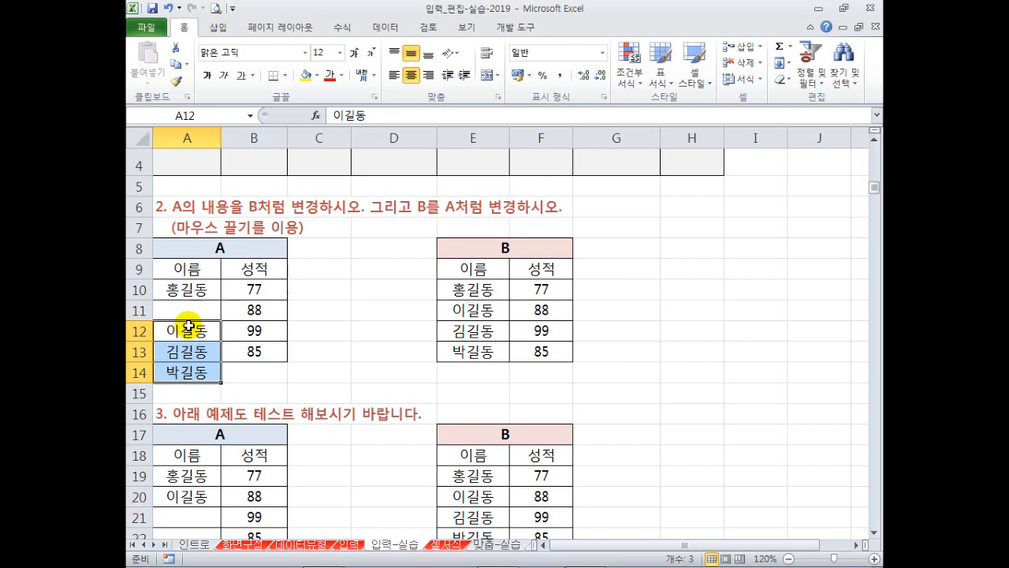
pyautogui.moveTo(189, 330); pyautogui.dragTo(195, 309)
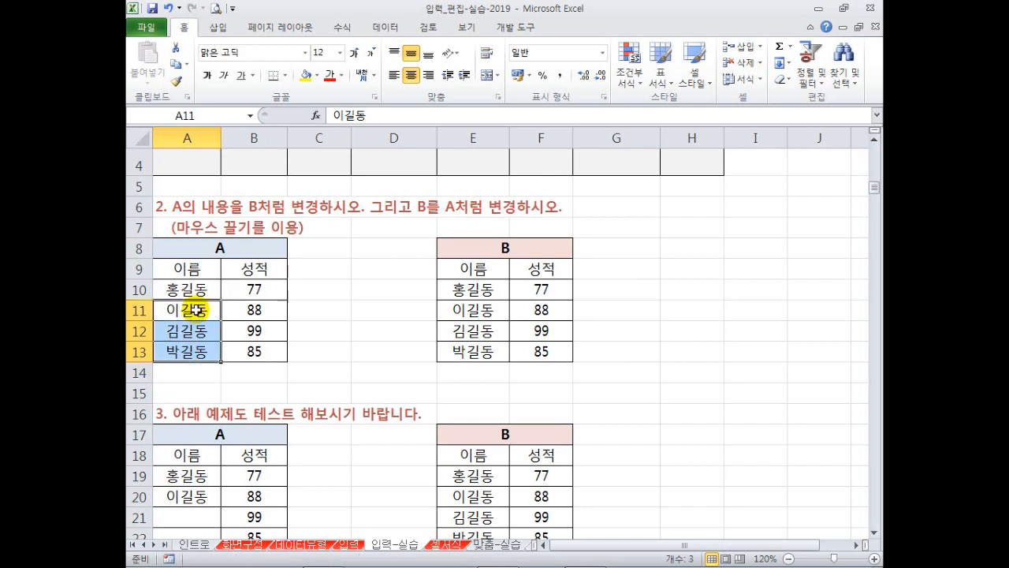
pyautogui.hotkey('ctrl', 'z')
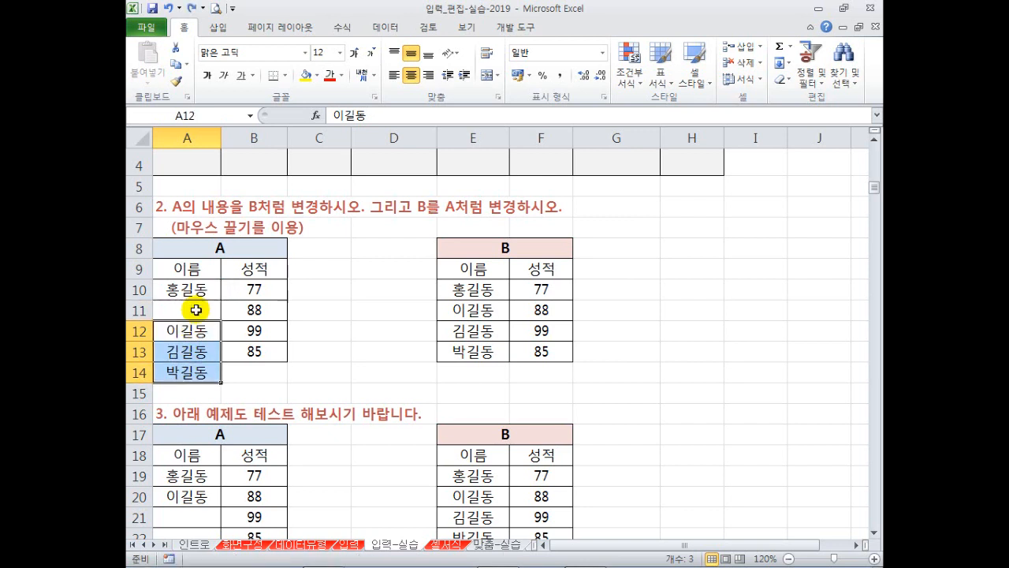
pyautogui.moveTo(198, 318); pyautogui.dragTo(200, 307)
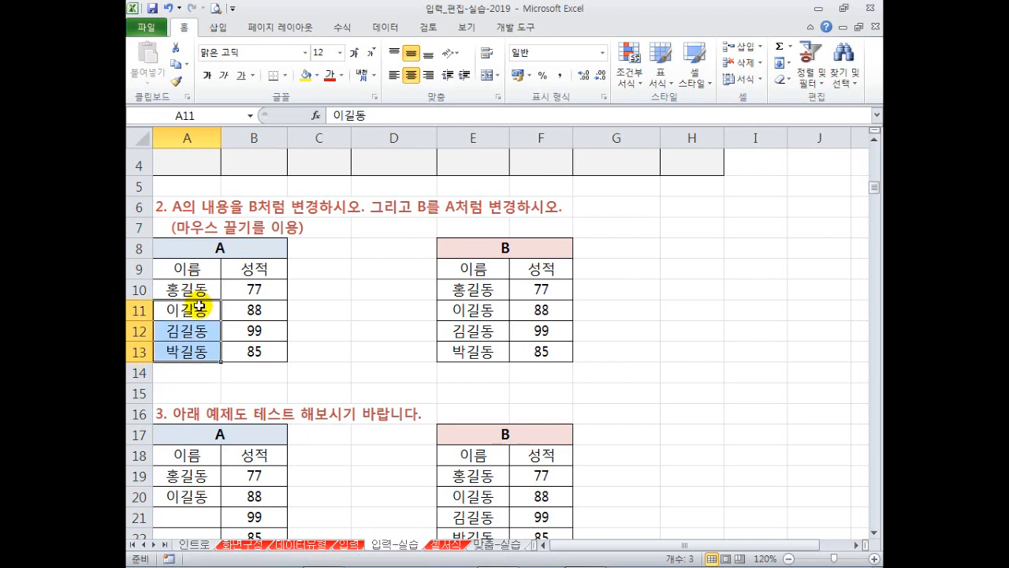
pyautogui.hotkey('ctrl', 'z')
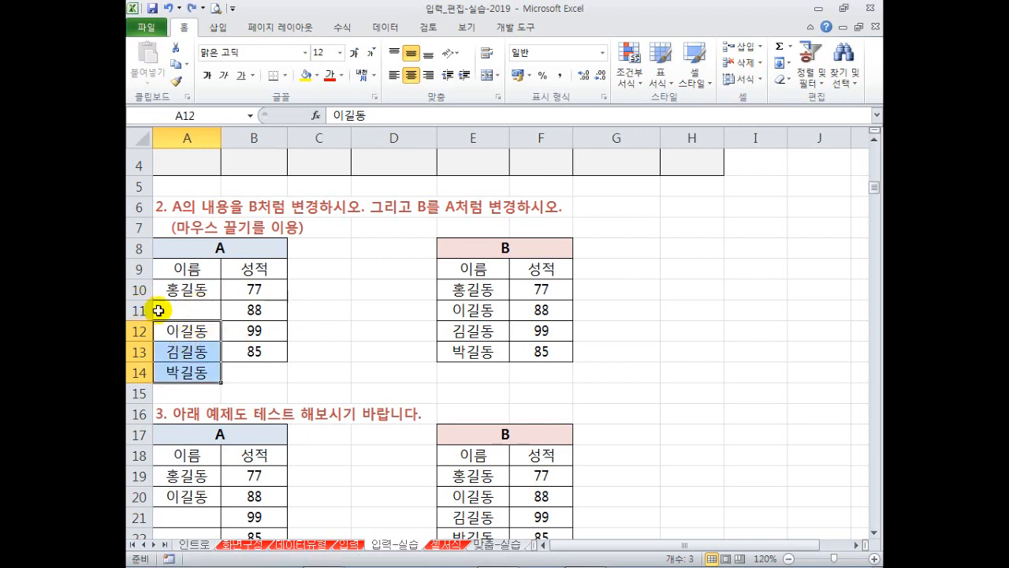
# Move table B's names in E11:E13 down one row and then back again.
pyautogui.moveTo(469, 309); pyautogui.dragTo(471, 357)
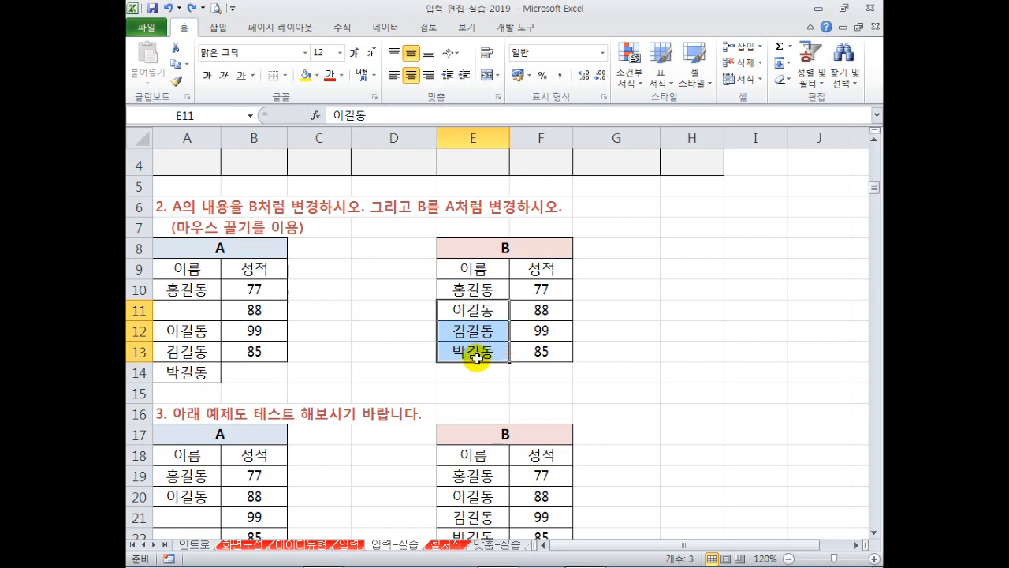
pyautogui.moveTo(476, 365); pyautogui.dragTo(476, 384)
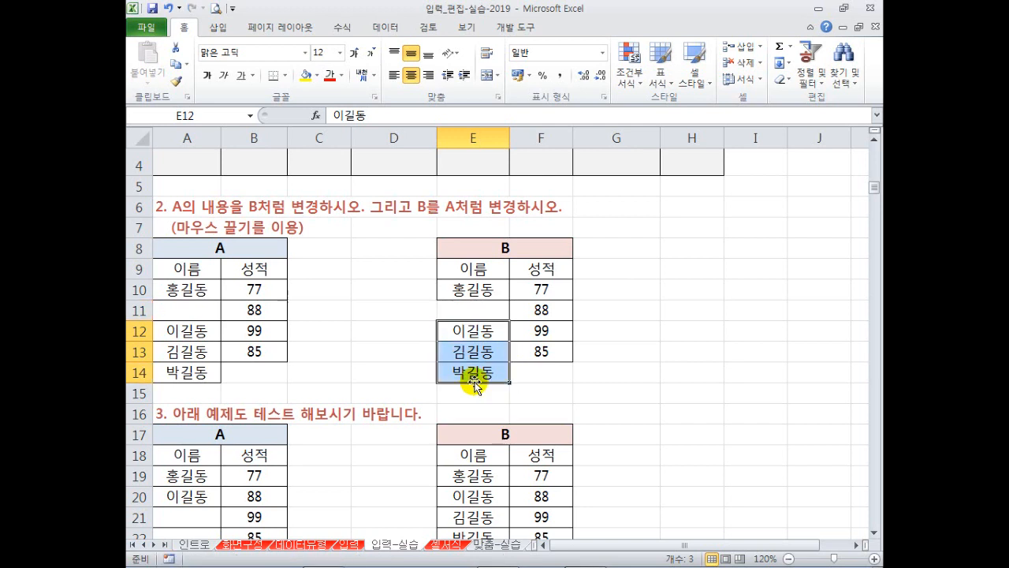
pyautogui.moveTo(478, 361); pyautogui.dragTo(477, 340)
pyautogui.click(388, 365)
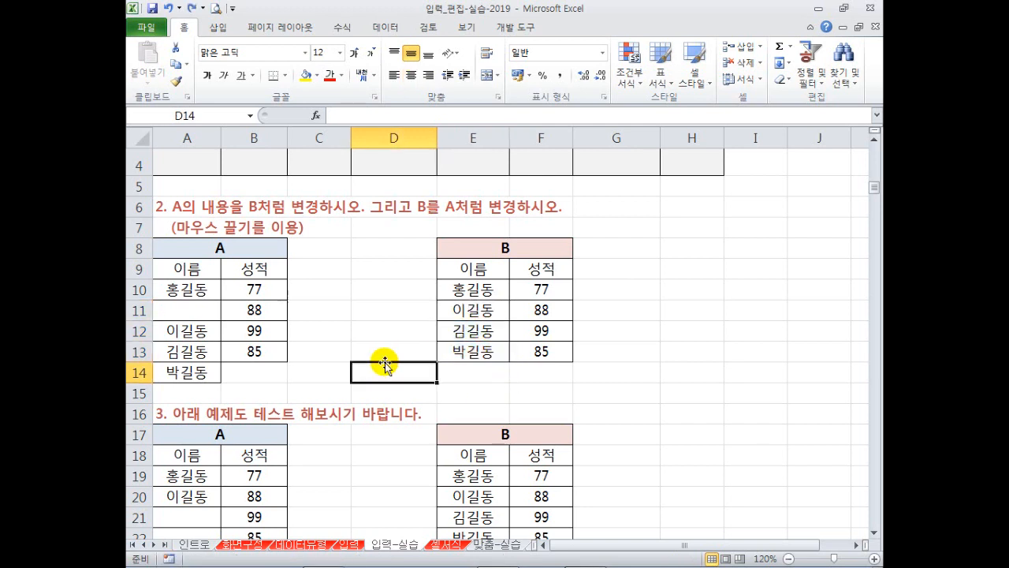
pyautogui.scroll(-1, 383, 340)
pyautogui.scroll(-1, 382, 340)
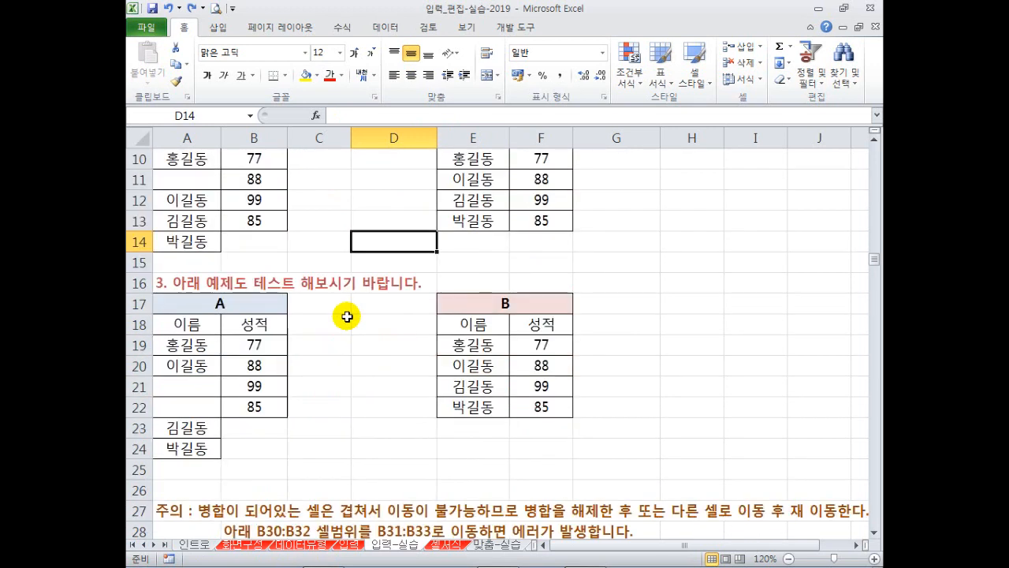
# Move the two names in A23:A24 up into A21:A22, then undo it.
pyautogui.scroll(-1, 346, 316)
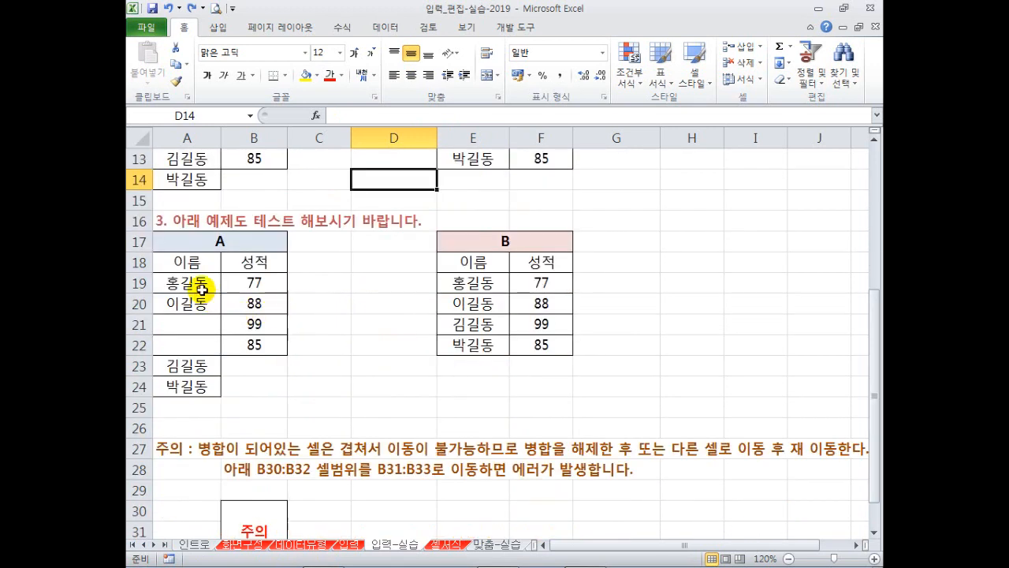
pyautogui.moveTo(198, 364); pyautogui.dragTo(202, 385)
pyautogui.moveTo(195, 326)
pyautogui.mouseDown()
pyautogui.moveTo(194, 386)
pyautogui.moveTo(201, 324)
pyautogui.mouseUp()
pyautogui.hotkey('ctrl', 'z')
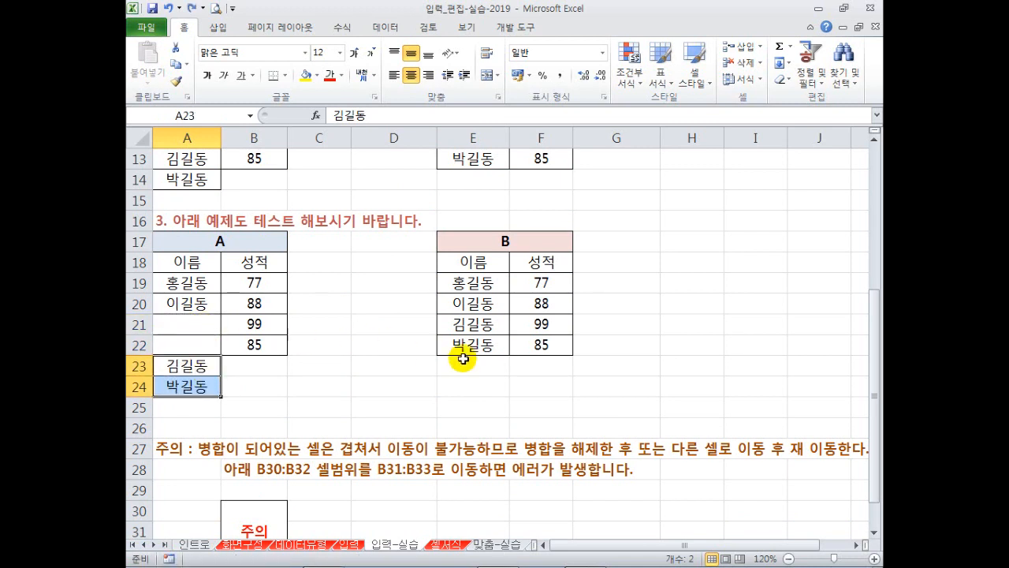
# Select table B's two names in E21:E22 and undo the recent name moves.
pyautogui.click(470, 325)
pyautogui.scroll(2, 441, 315)
pyautogui.scroll(-1, 315, 307)
pyautogui.moveTo(474, 383); pyautogui.dragTo(469, 452)
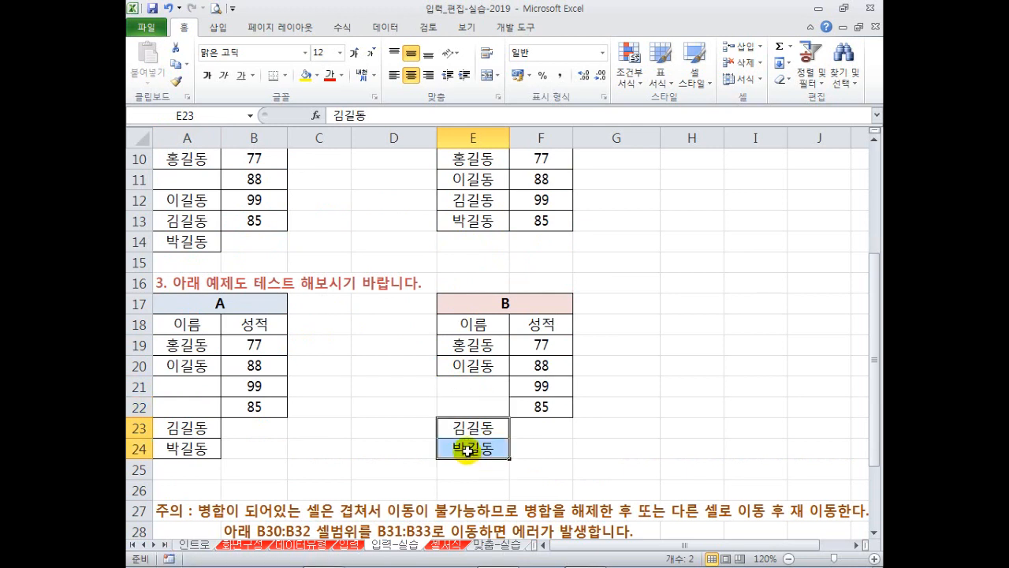
pyautogui.hotkey('ctrl', 'z')
pyautogui.hotkey('ctrl', 'z')
pyautogui.hotkey('ctrl', 'z')
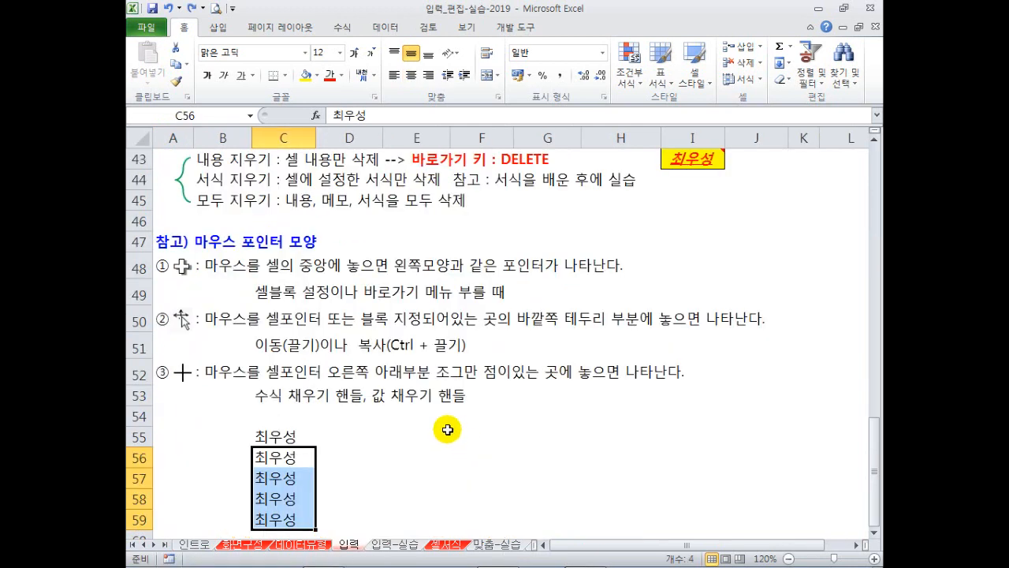
# On the 입력-실습 sheet, merge the empty block D30:E32 into one cell.
pyautogui.click(406, 544)
pyautogui.click(388, 389)
pyautogui.scroll(-1, 416, 316)
pyautogui.scroll(-1, 438, 318)
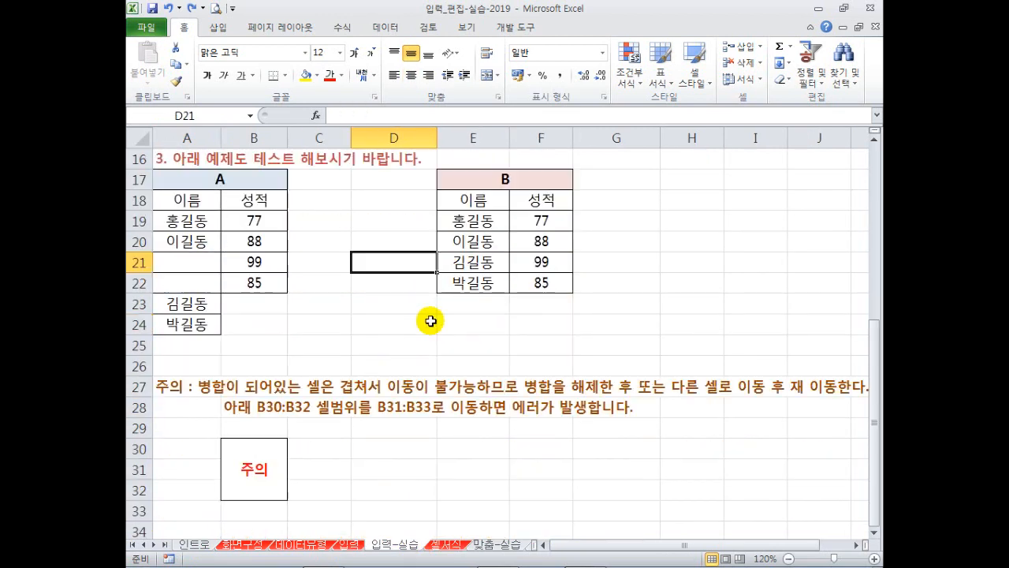
pyautogui.scroll(-2, 405, 289)
pyautogui.click(387, 343)
pyautogui.moveTo(383, 328); pyautogui.dragTo(387, 360)
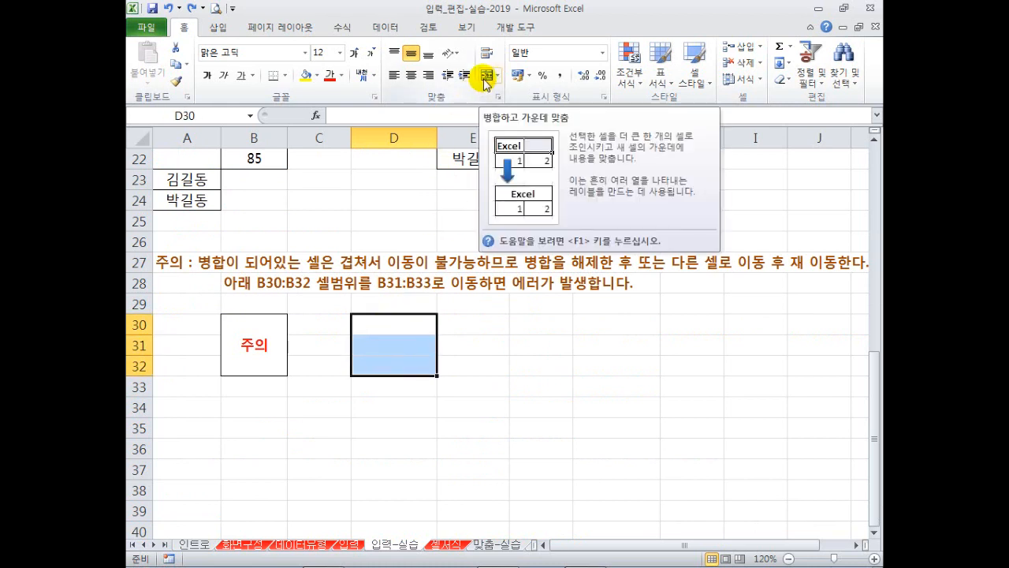
pyautogui.moveTo(416, 323); pyautogui.dragTo(473, 362)
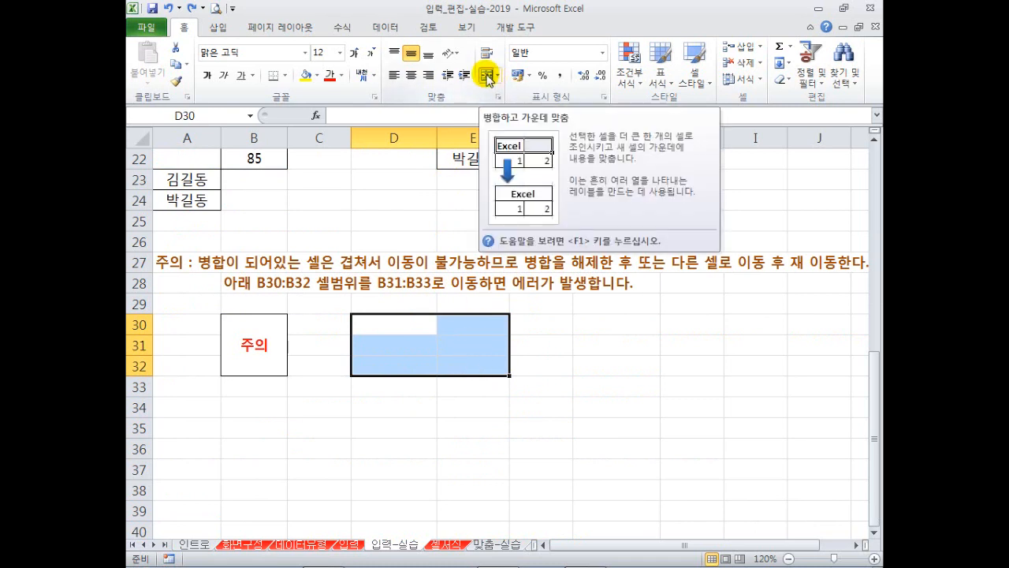
pyautogui.click(488, 76)
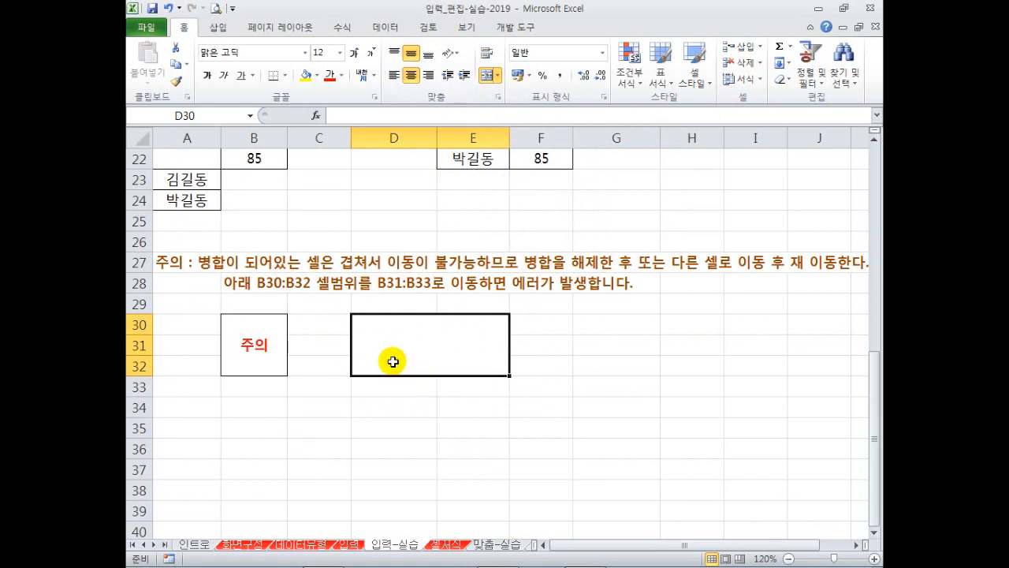
# Move the merged cell right to E30:F32, dismiss the merged-cell error, then move it to H30:I32.
pyautogui.moveTo(352, 309)
pyautogui.mouseDown()
pyautogui.moveTo(400, 343)
pyautogui.moveTo(511, 382)
pyautogui.mouseUp()
pyautogui.click(422, 435)
pyautogui.click(416, 361)
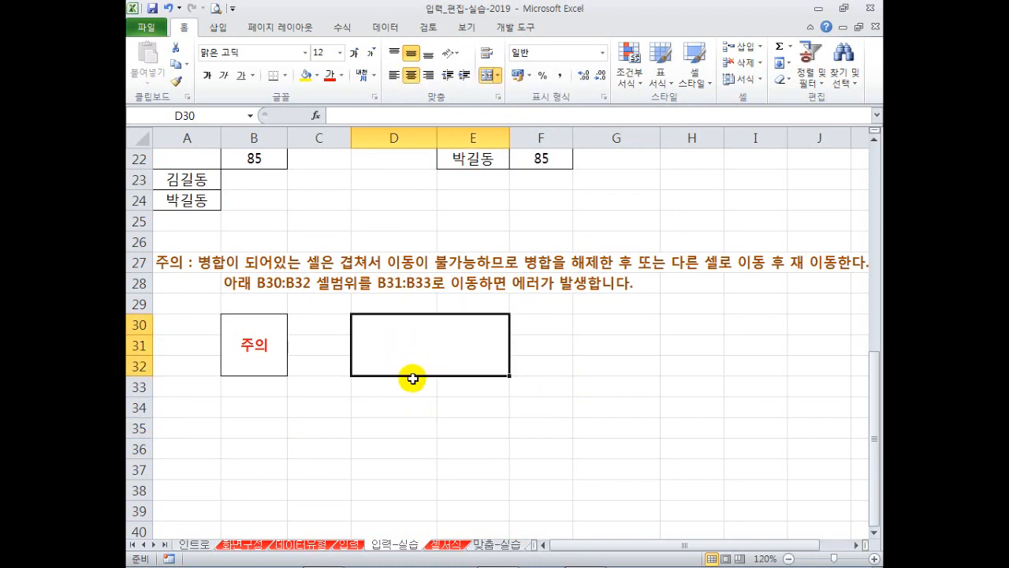
pyautogui.moveTo(412, 377); pyautogui.dragTo(491, 401)
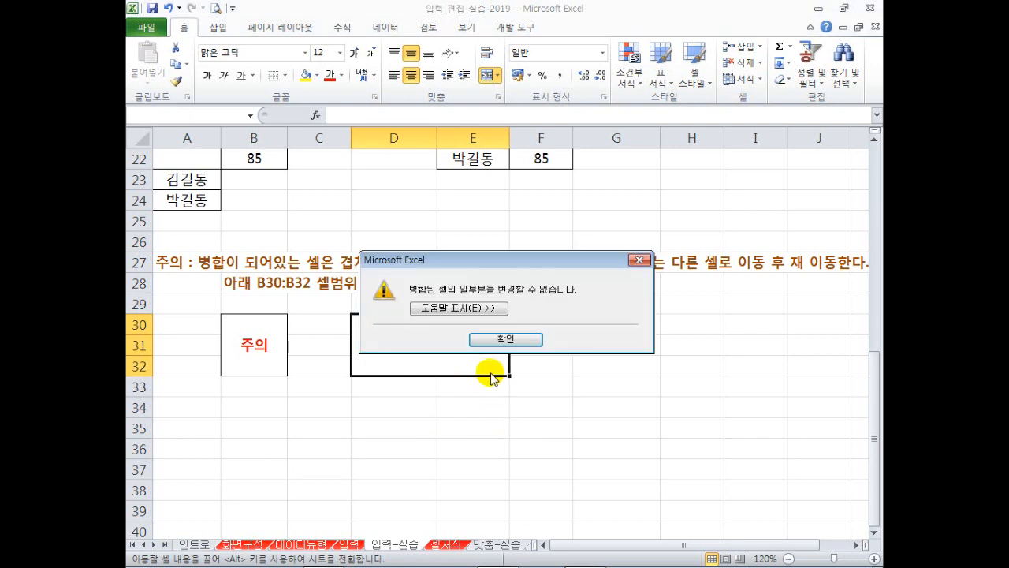
pyautogui.click(496, 340)
pyautogui.moveTo(460, 375); pyautogui.dragTo(749, 364)
pyautogui.click(466, 338)
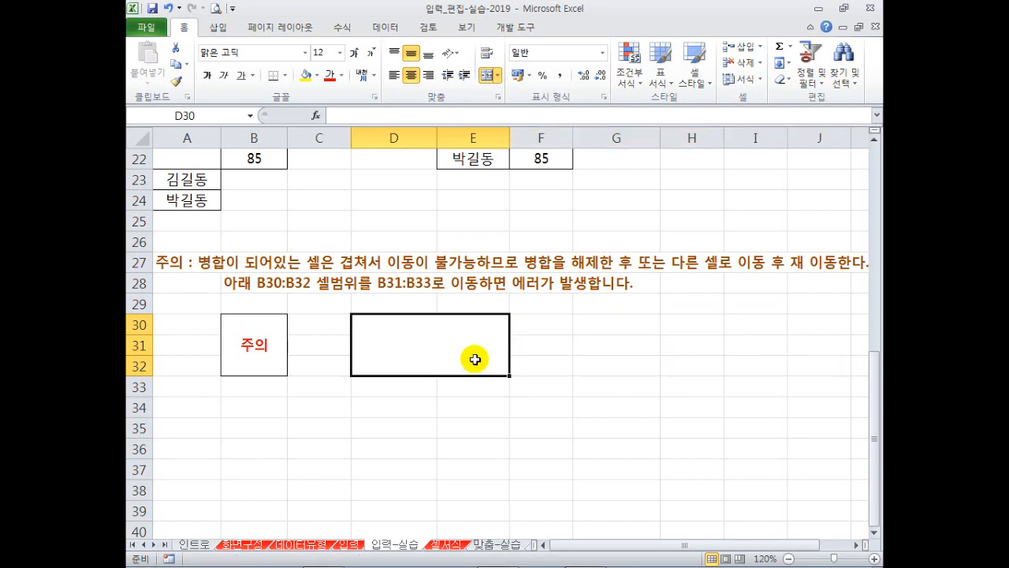
pyautogui.moveTo(476, 375); pyautogui.dragTo(565, 377)
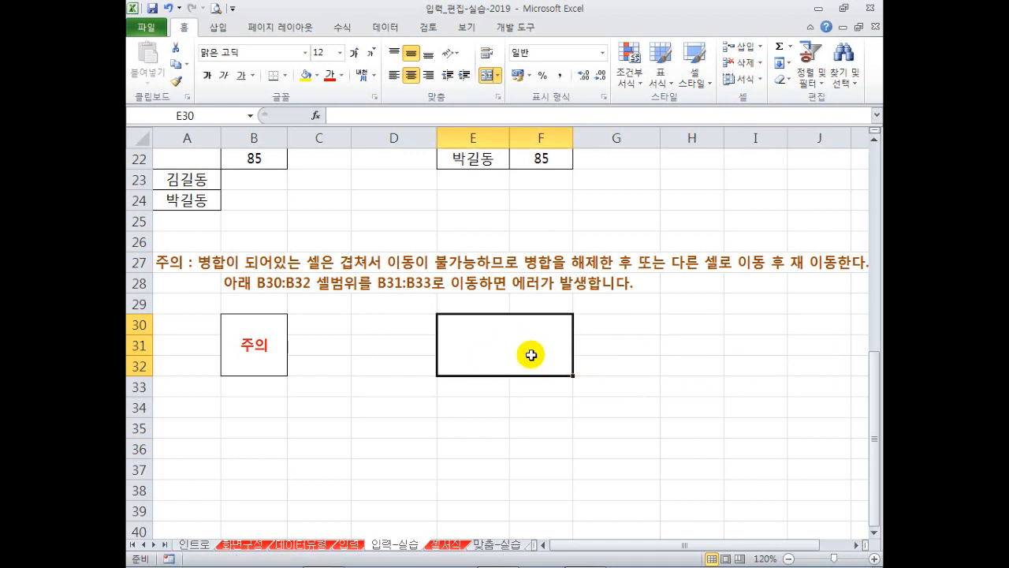
# Restore the merged block to D30:E32, then try moving the 주의 cell down to B31:B33 and undo.
pyautogui.hotkey('ctrl', 'z')
pyautogui.hotkey('ctrl', 'z')
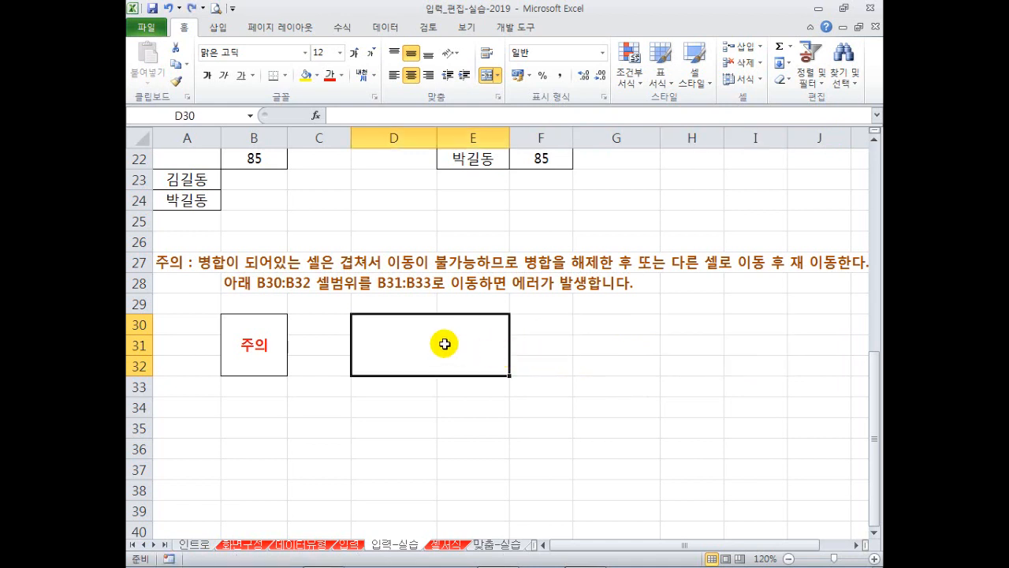
pyautogui.click(255, 360)
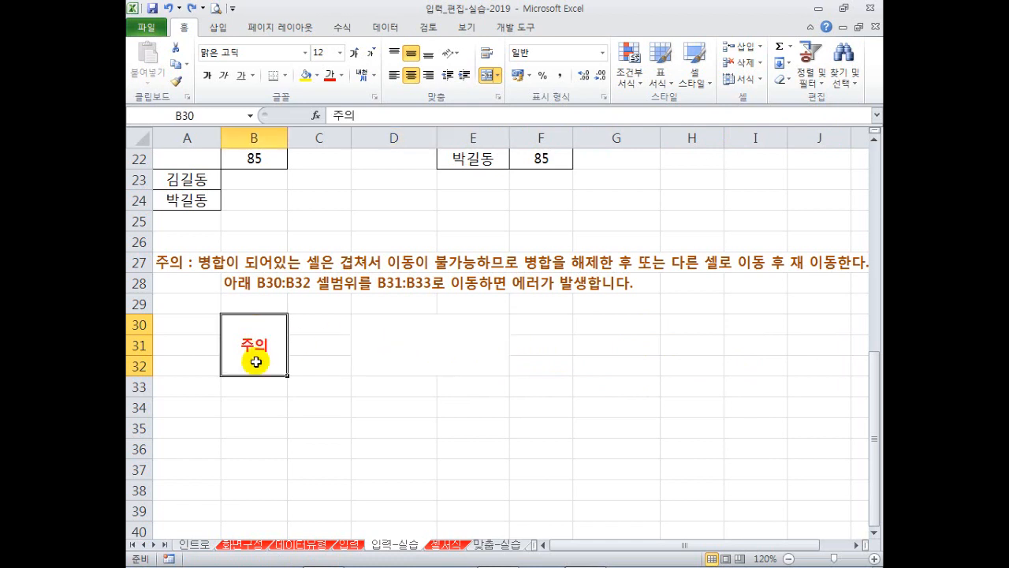
pyautogui.moveTo(251, 376); pyautogui.dragTo(260, 439)
pyautogui.press('Return')
pyautogui.press('Return')
pyautogui.hotkey('ctrl', 'z')
# Select cells C35 and E25, then each cell of G33–G30 and F32–F30.
pyautogui.click(335, 423)
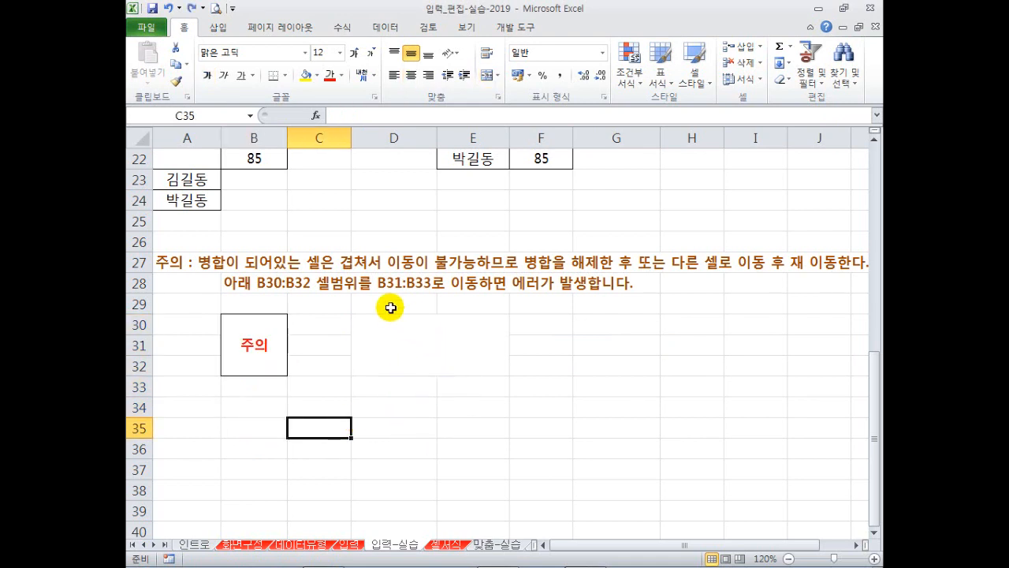
pyautogui.click(457, 223)
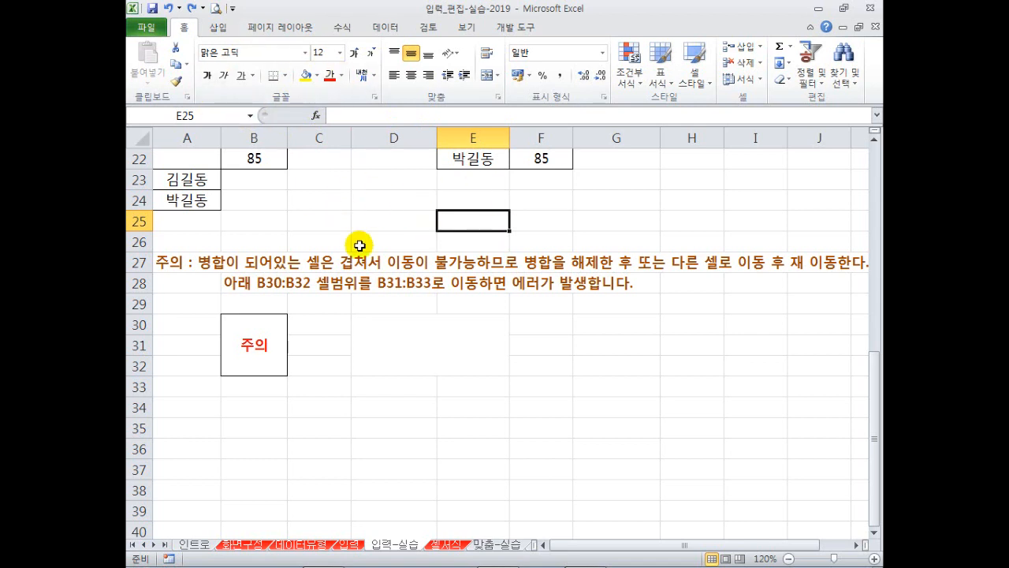
pyautogui.click(623, 380)
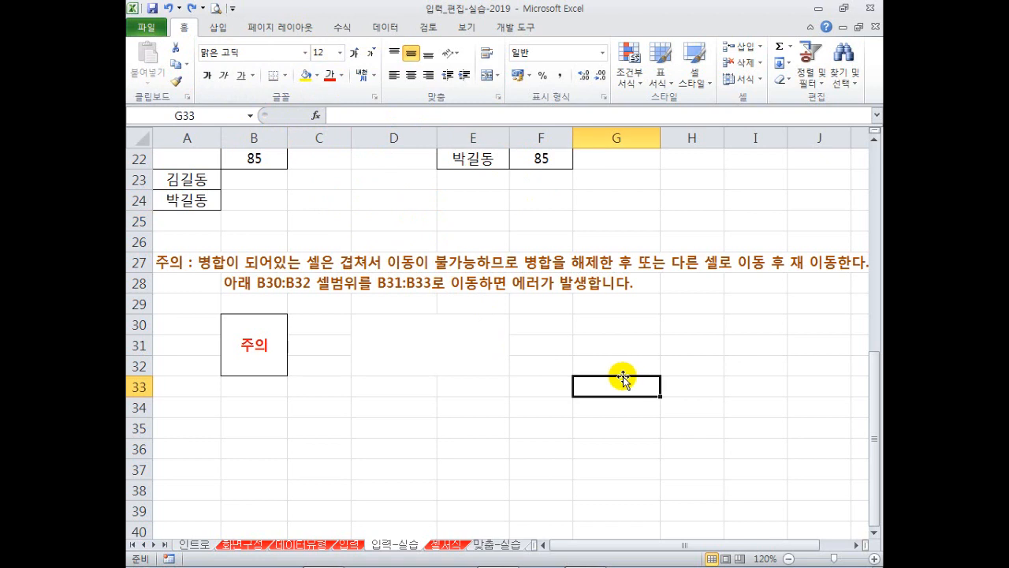
pyautogui.click(592, 363)
pyautogui.click(596, 337)
pyautogui.click(591, 318)
pyautogui.click(549, 370)
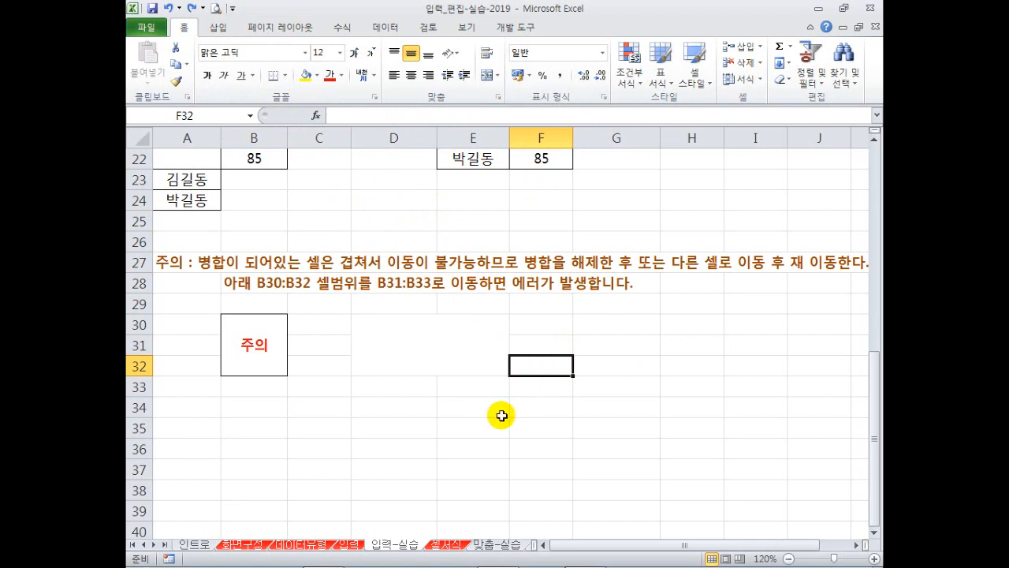
pyautogui.click(562, 347)
pyautogui.click(560, 325)
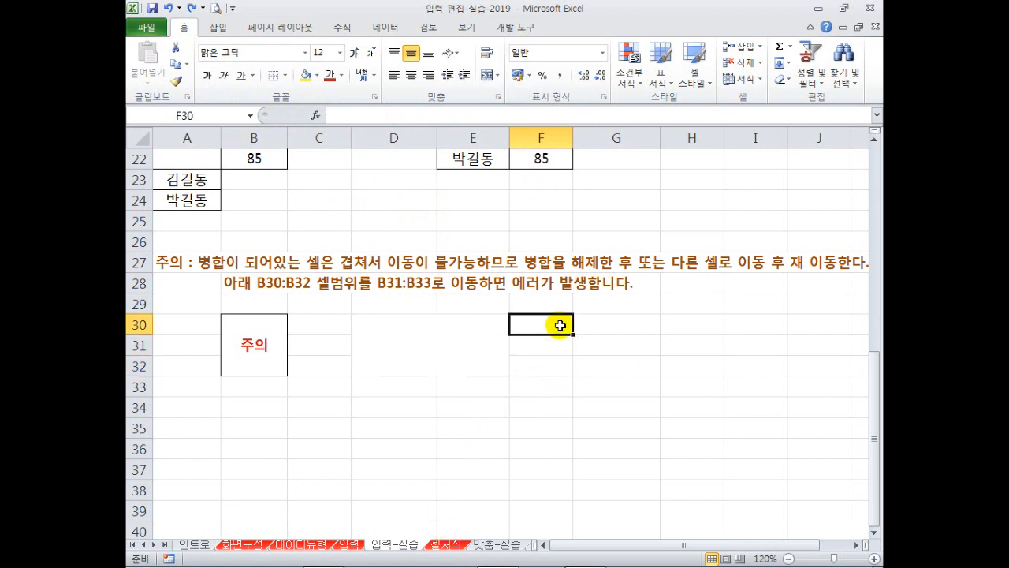